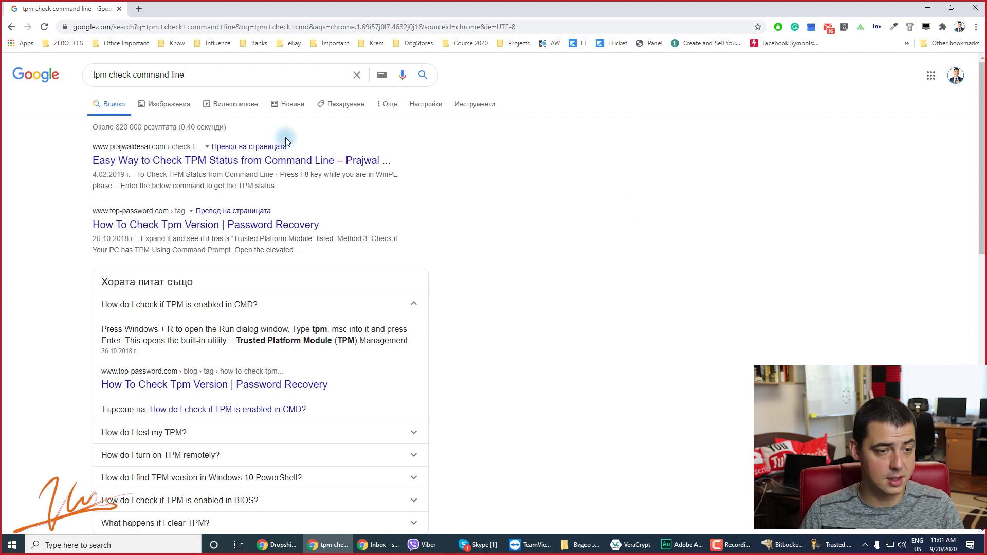
Replace the Google query with 'macbook tpm' and run the search.
triple_click(240, 75)
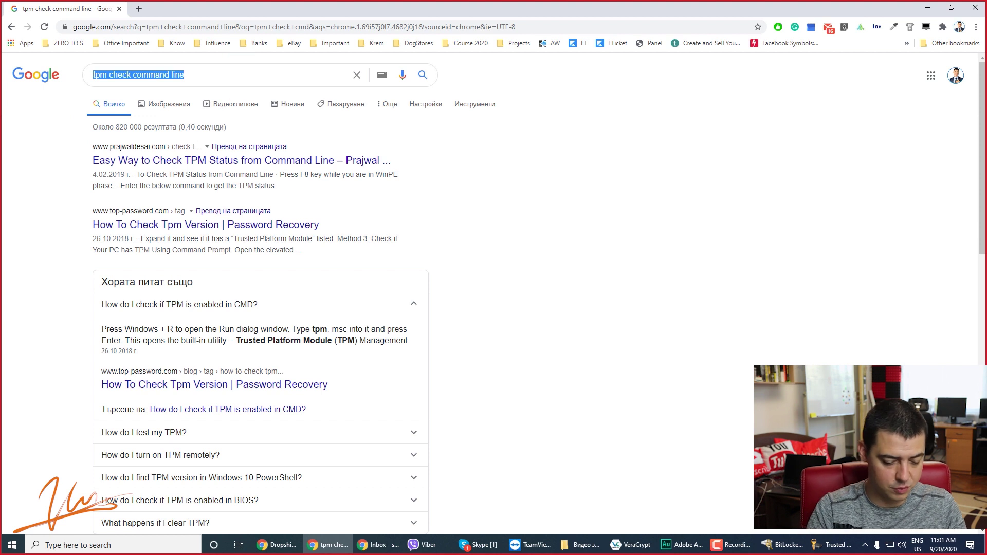
text(mac)
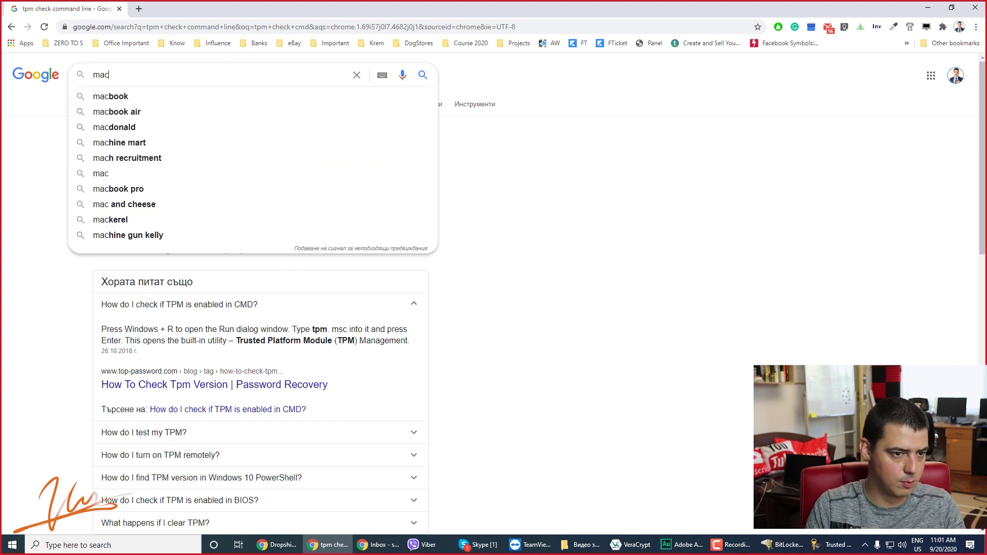
key(Down)
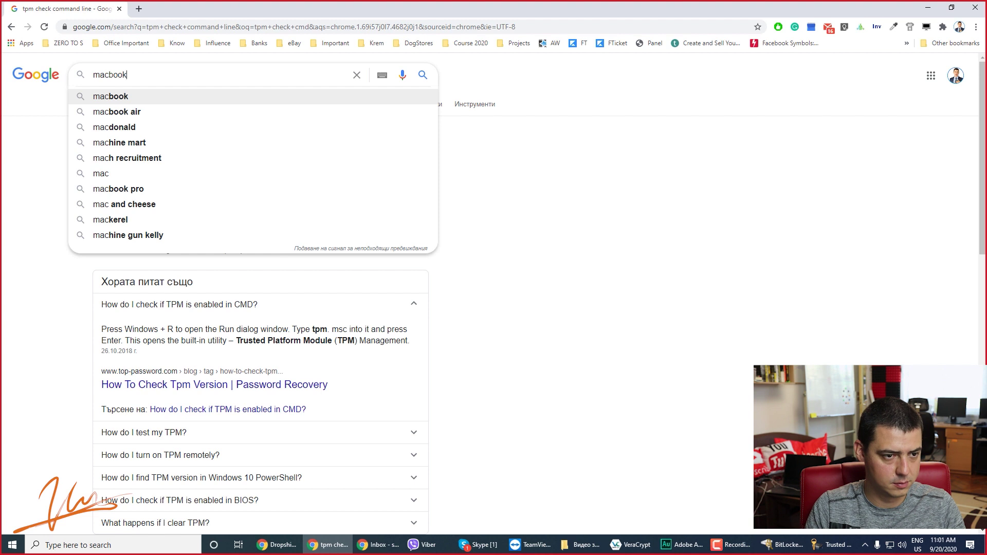
text(tpm)
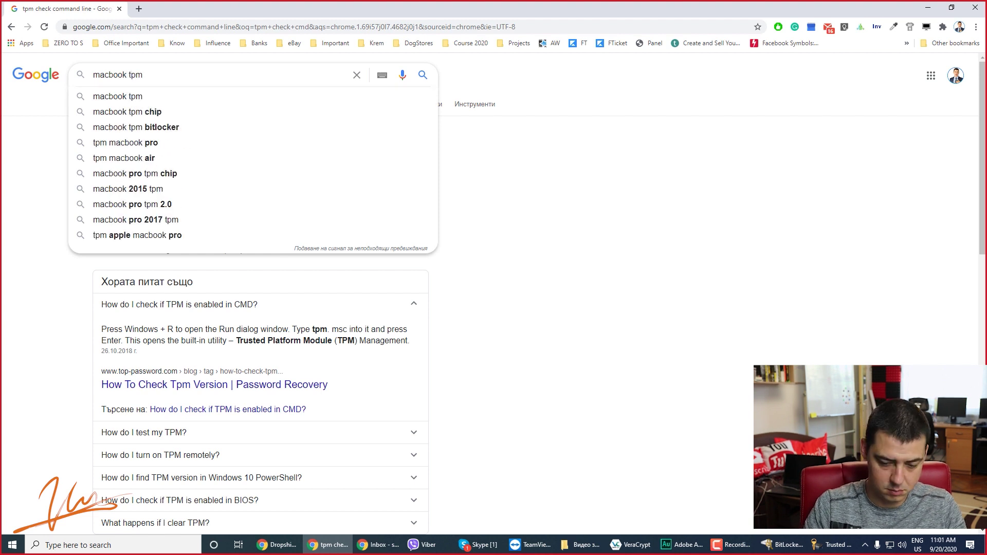
key(Return)
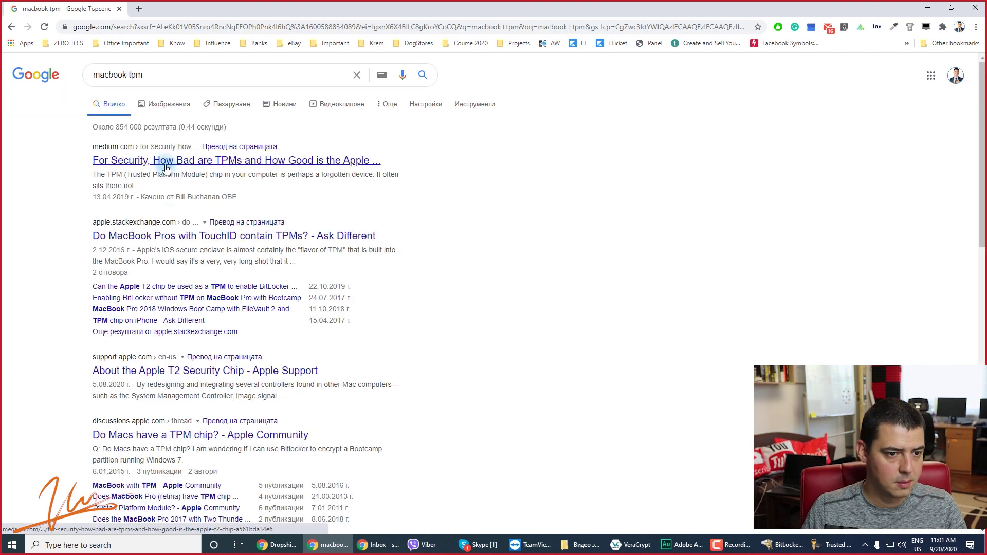
Open the Medium TPM article and Ask Different result in background tabs, then skim the Medium article.
middle_click(166, 162)
middle_click(172, 237)
click(199, 8)
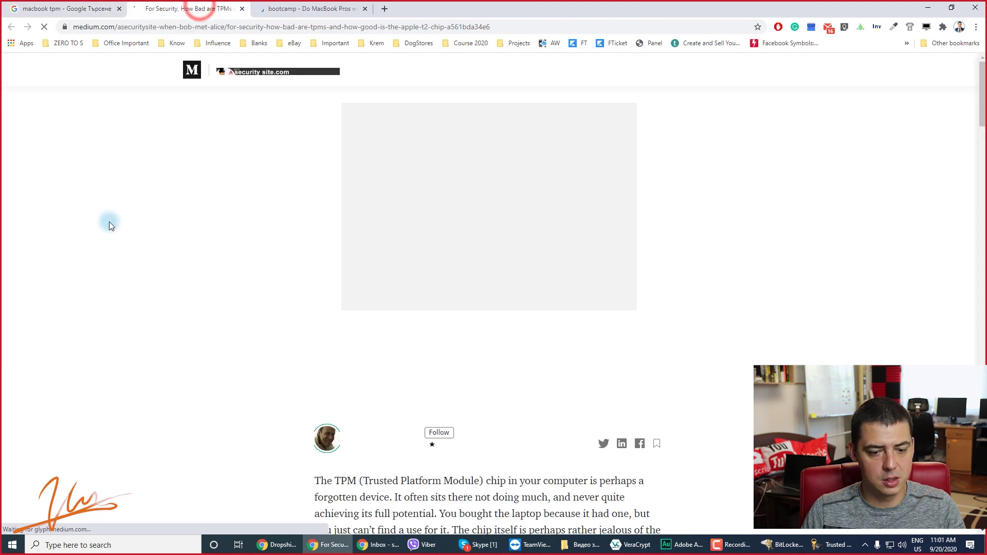
scroll(111, 223, down, 5)
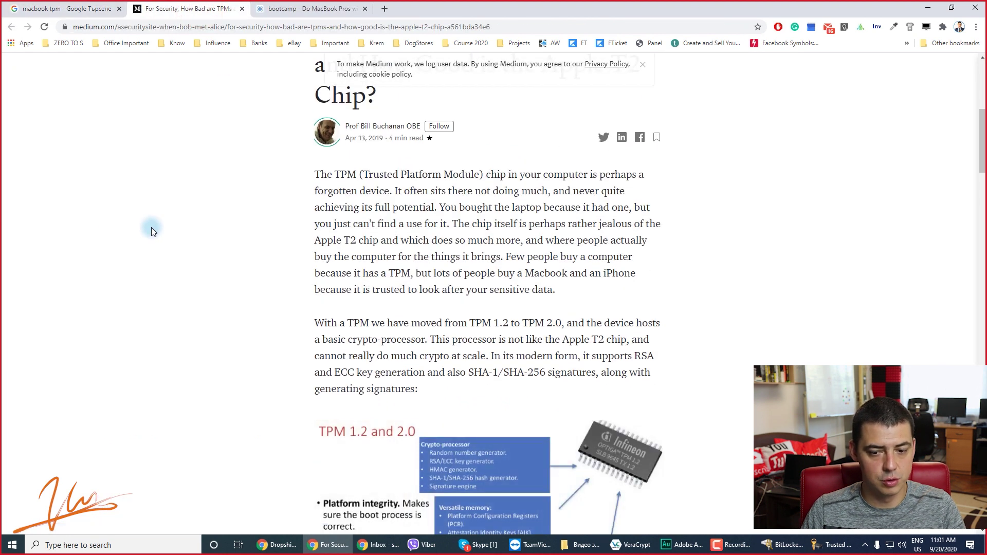
scroll(202, 236, up, 7)
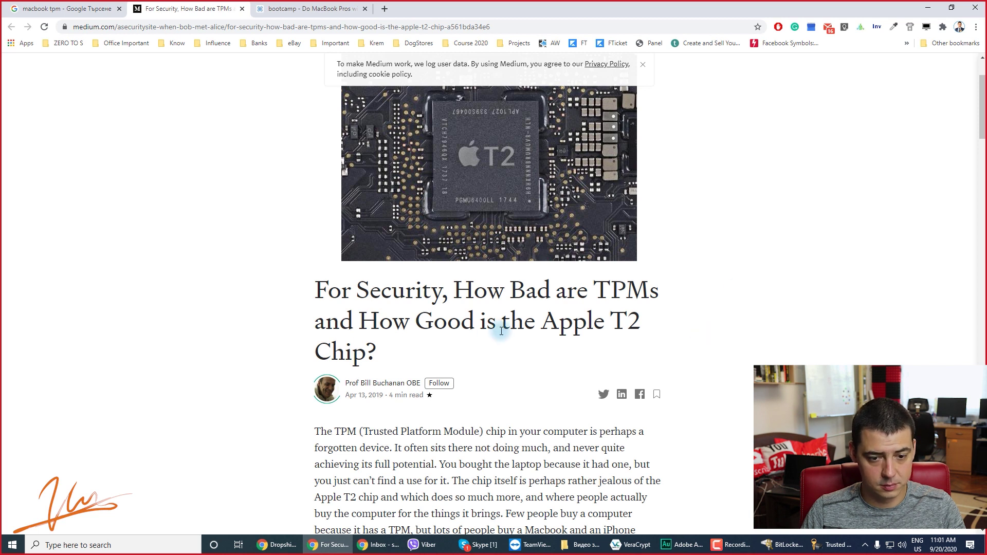
scroll(533, 330, down, 10)
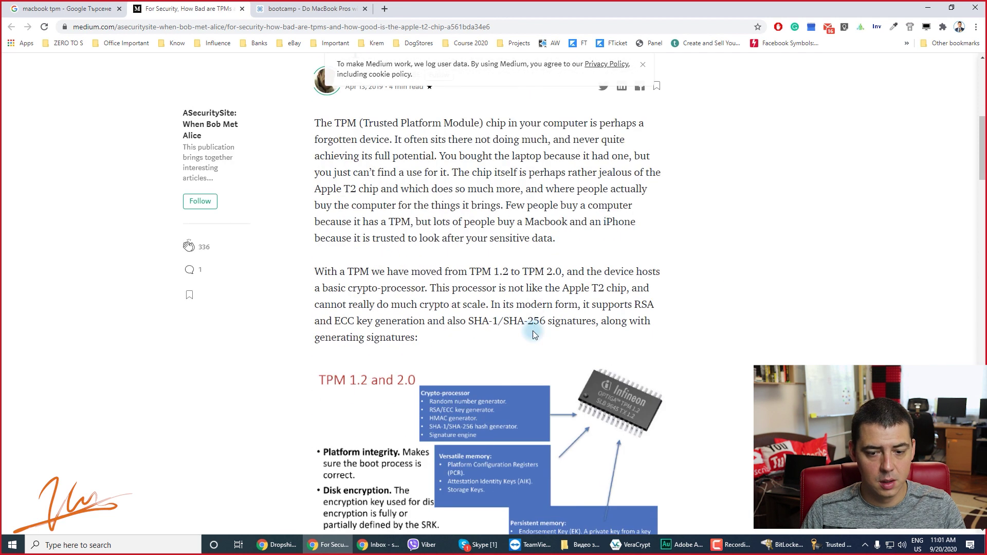
Read further down the Medium TPM article, then close the opened result tabs.
click(271, 143)
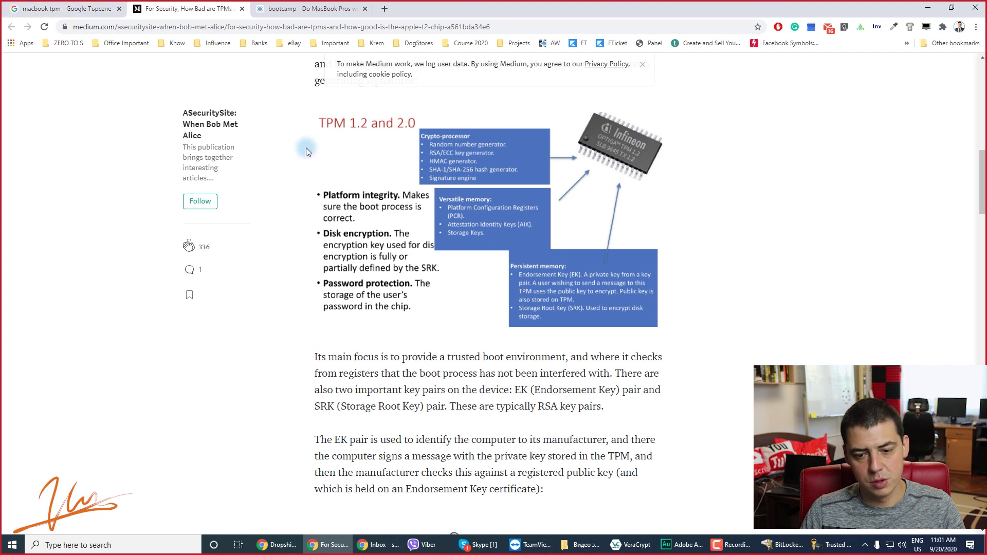
scroll(306, 148, down, 8)
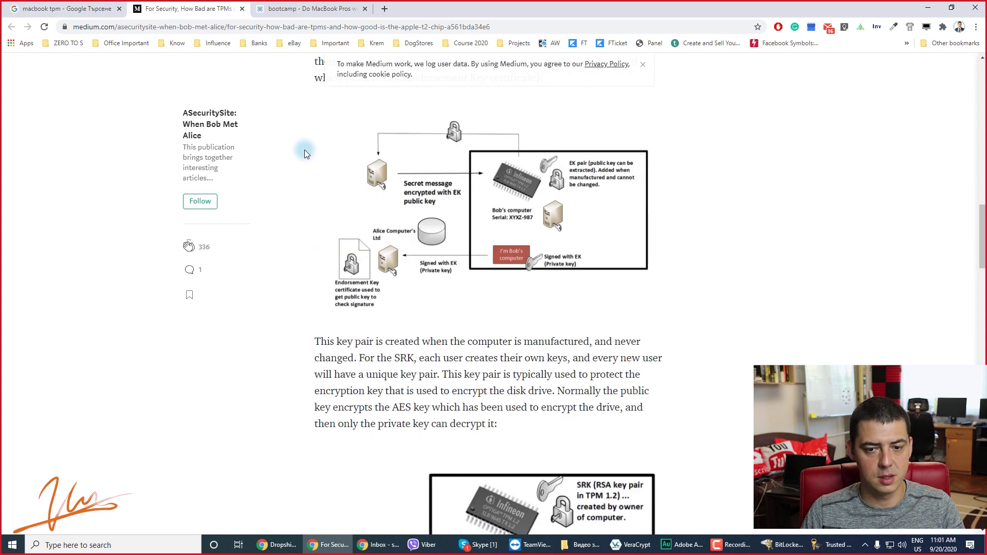
scroll(337, 236, down, 1)
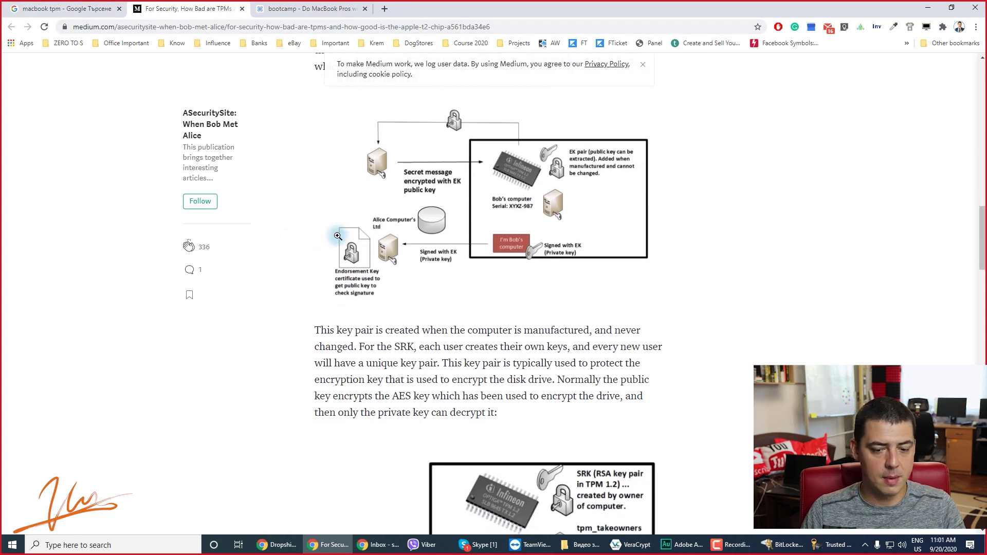
scroll(338, 236, down, 6)
scroll(342, 240, down, 8)
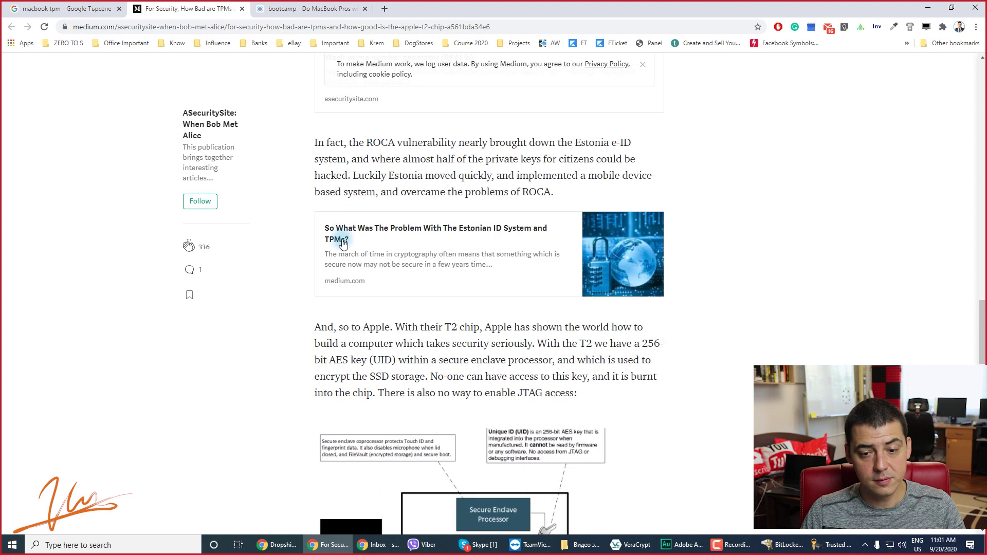
scroll(343, 242, down, 6)
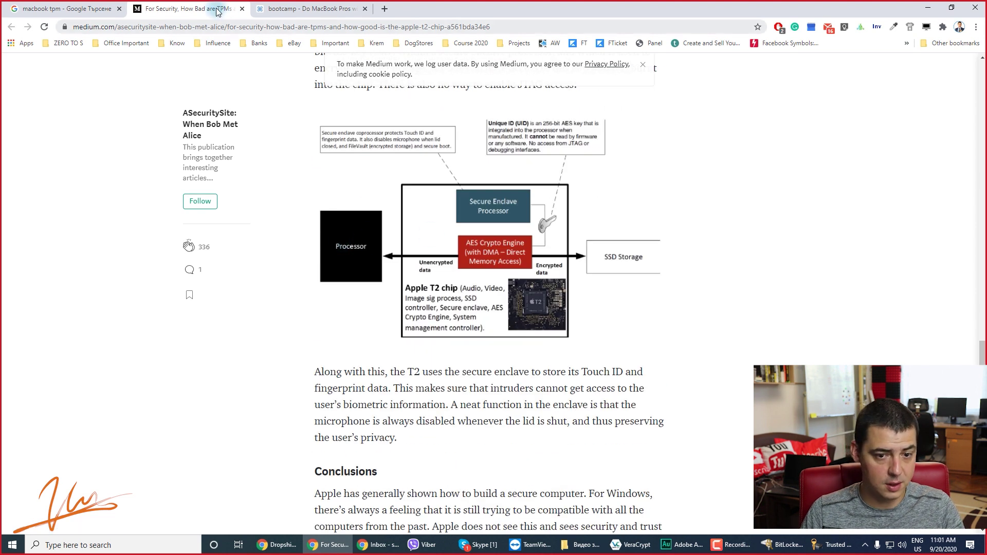
middle_click(217, 10)
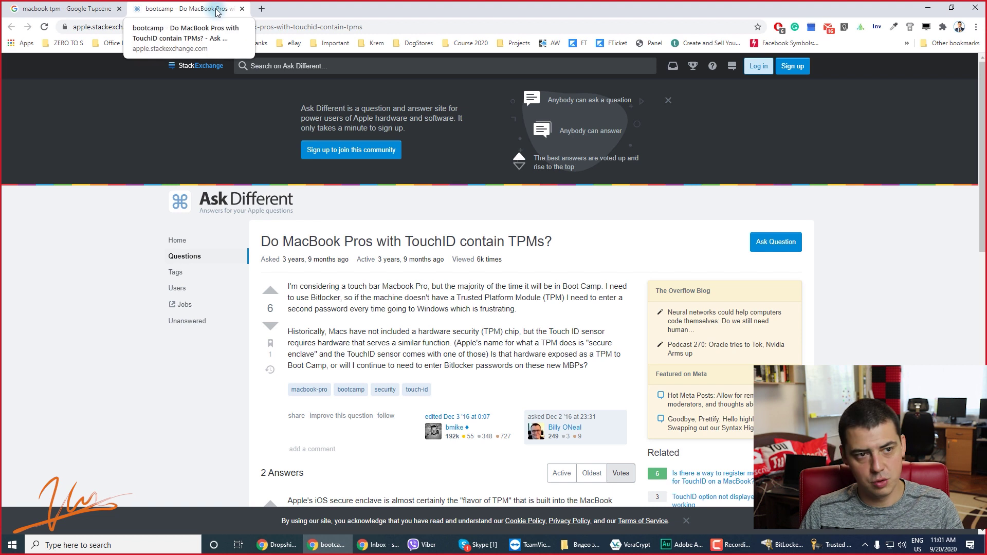
middle_click(217, 10)
Search Google for 'veracrypt' and open the official veracrypt.fr result.
triple_click(150, 75)
text(veracrypt)
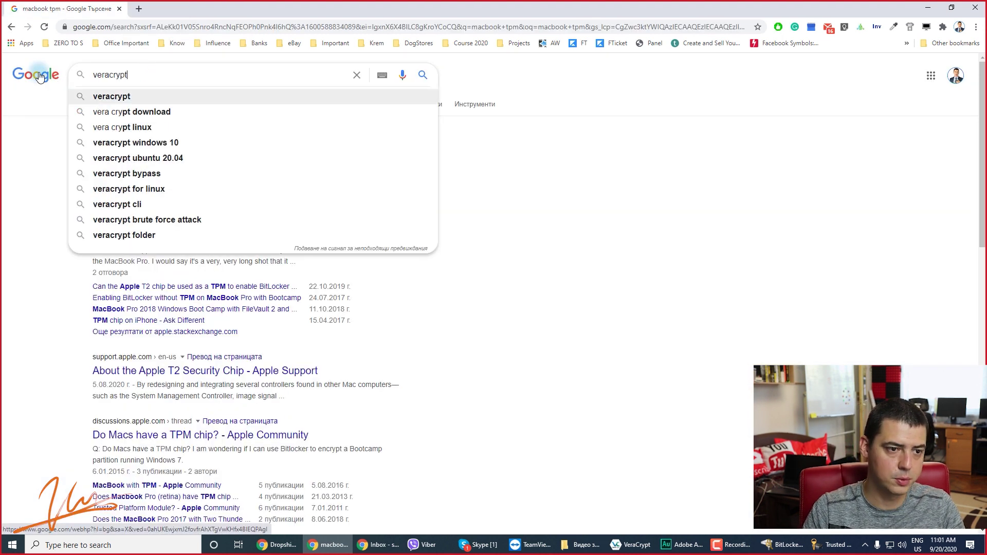
key(Return)
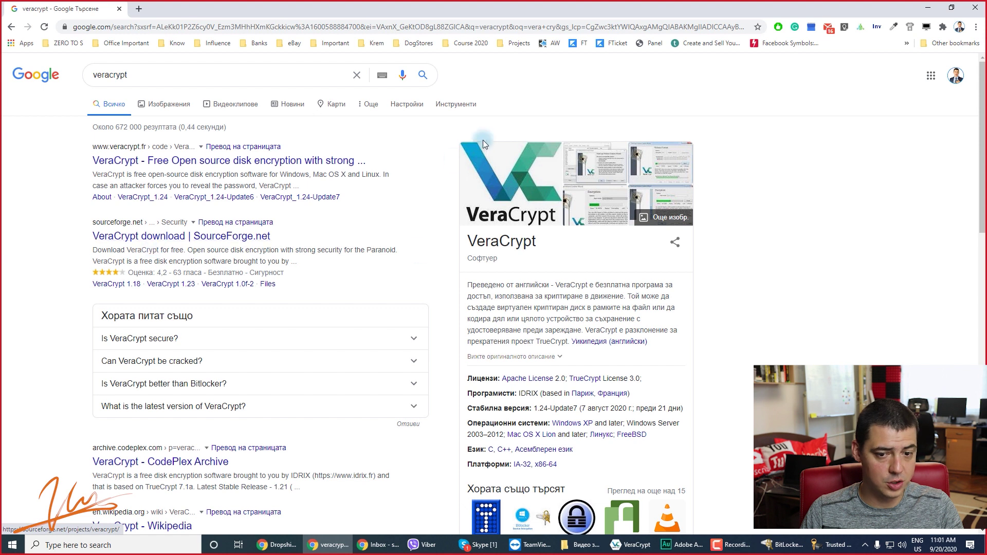
double_click(510, 245)
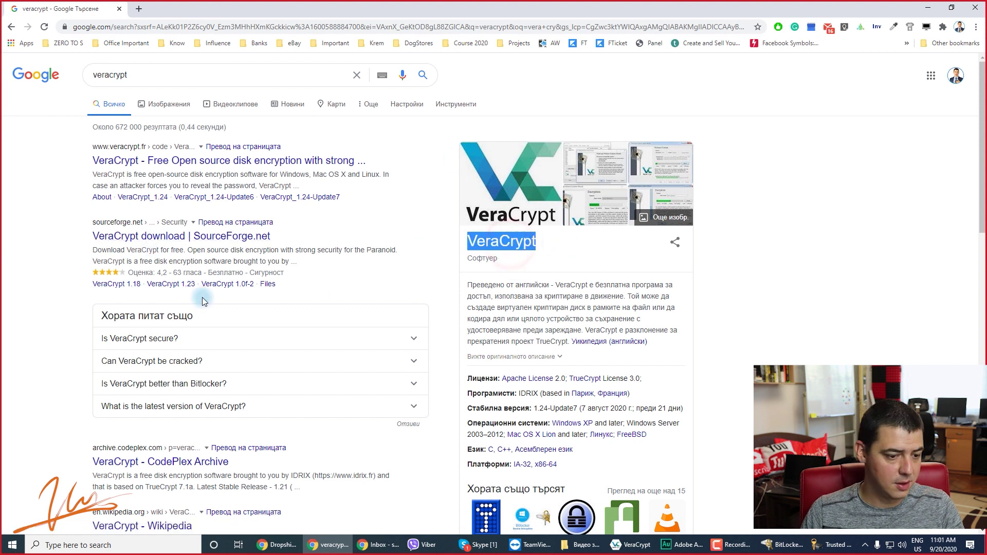
click(149, 161)
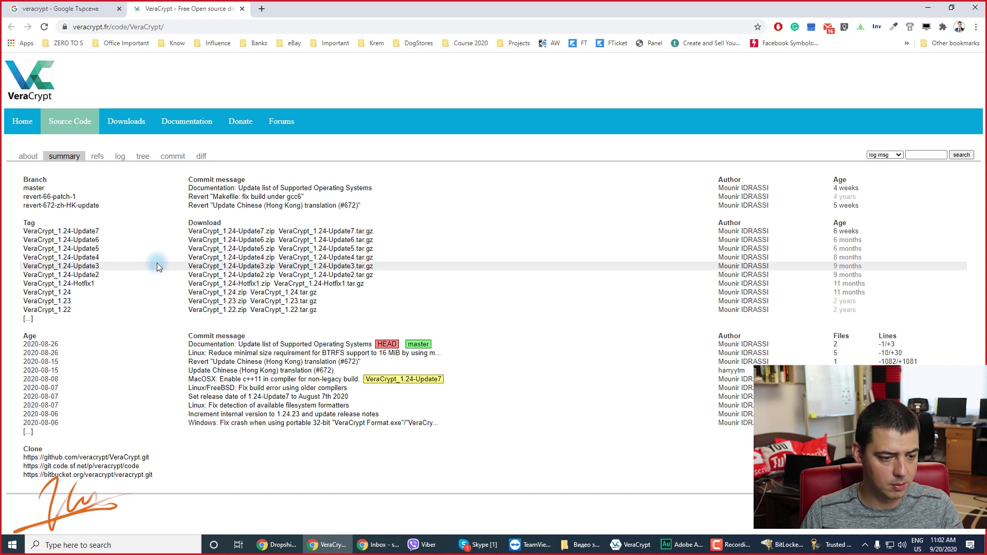
Find 'mac' on the page and select the MacOSX c++11 compiler commit message.
key(ctrl+f)
text(mac)
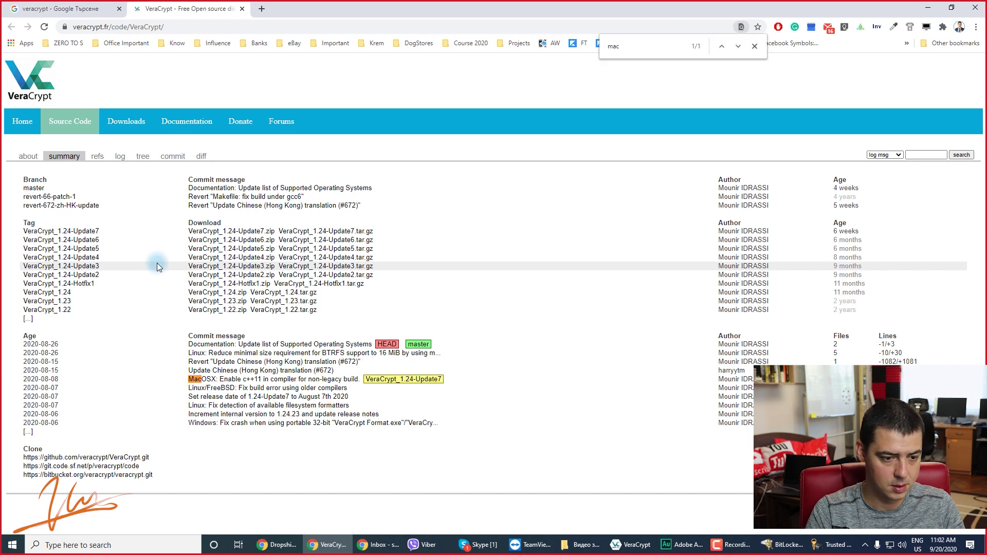
drag(263, 385, 216, 382)
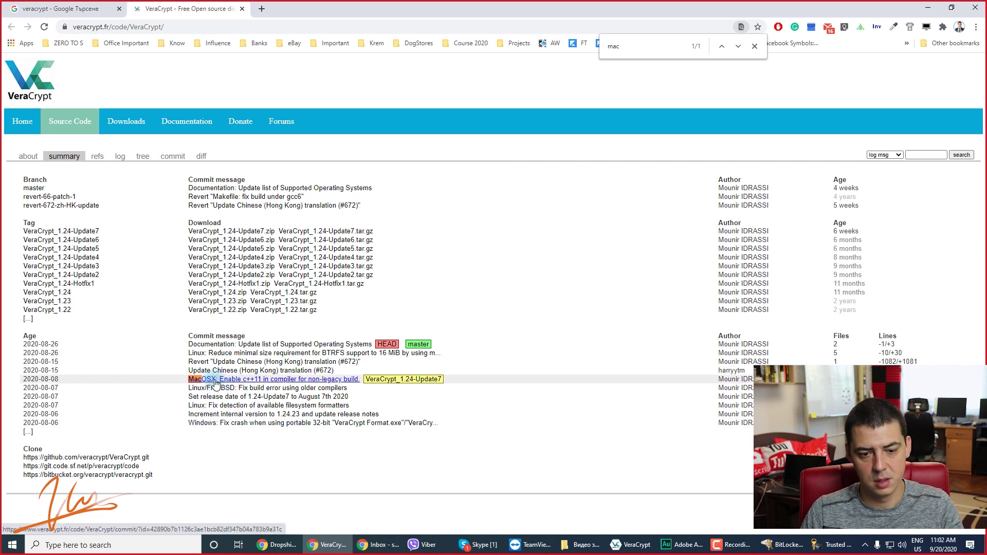
drag(223, 382, 265, 384)
Close the TPM Management and BitLocker Drive Encryption windows, then dismiss the find bar.
key(alt+Tab)
click(730, 117)
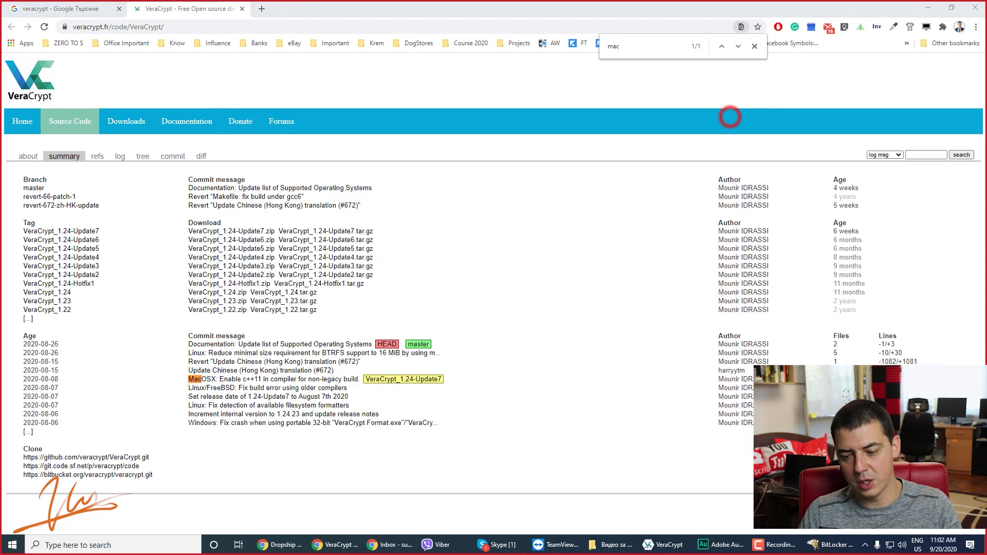
key(alt+Tab)
click(728, 90)
key(Escape)
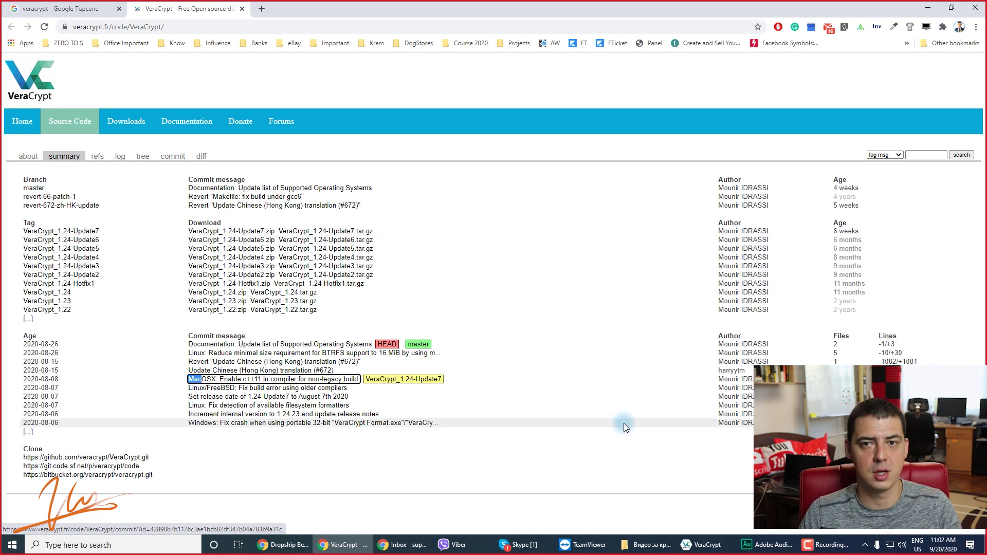
Bring VeraCrypt forward, shift it left, and launch Notepad from Windows search.
click(704, 545)
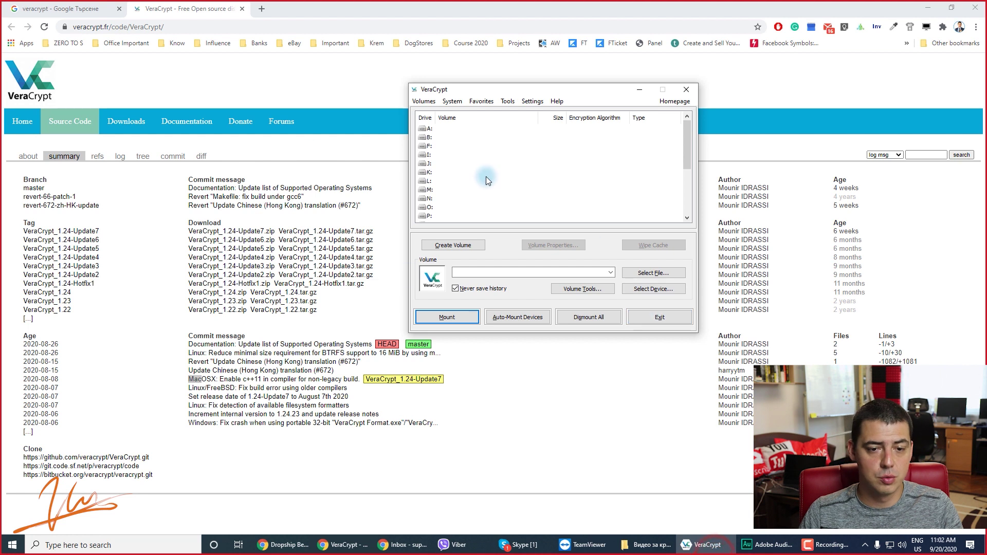
drag(540, 89, 416, 98)
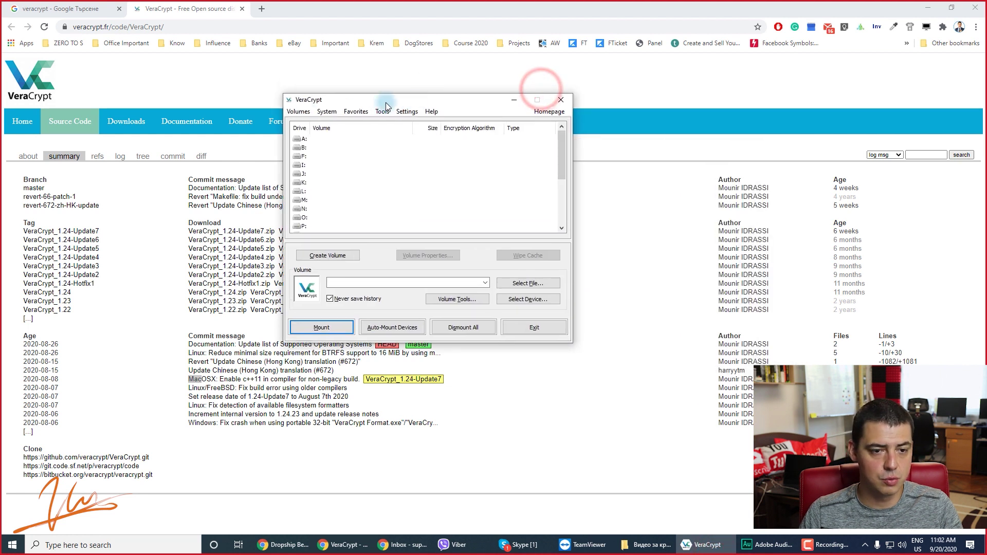
drag(351, 97, 381, 143)
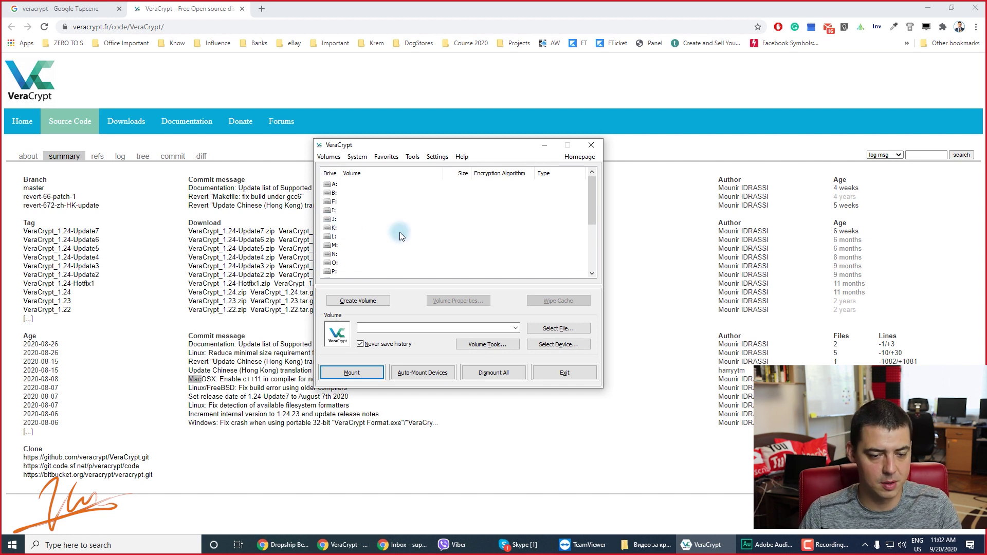
key(super)
text(no)
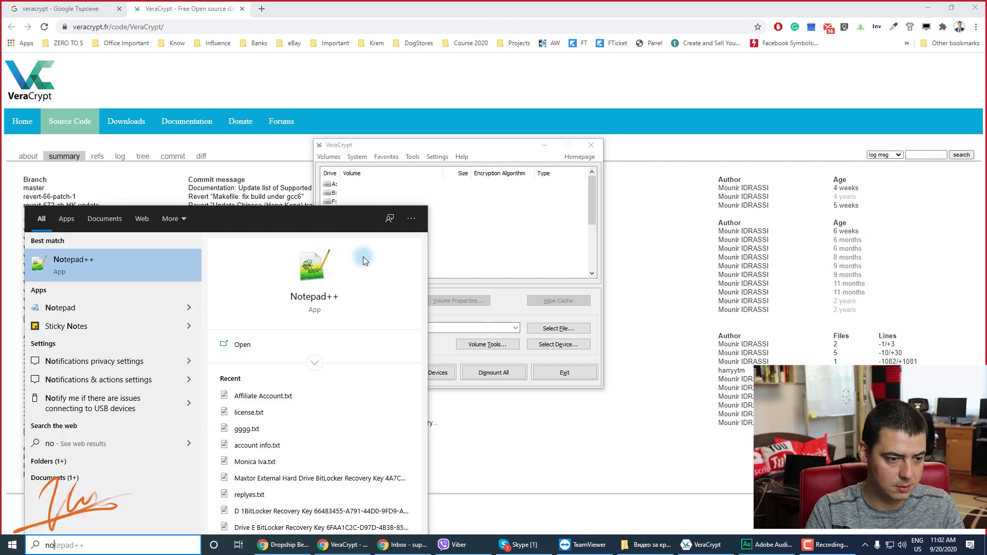
key(Return)
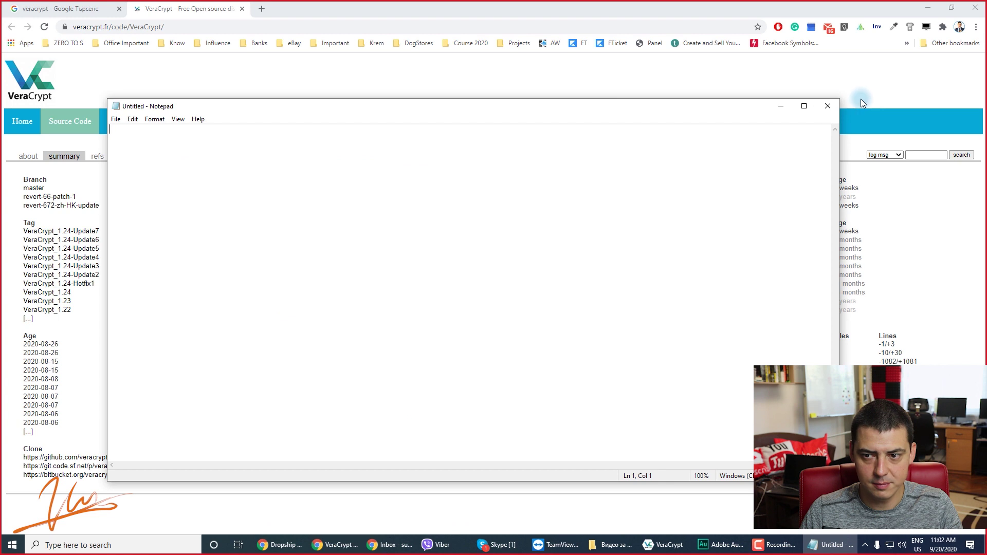
Arrange a narrowed Notepad on the right and VeraCrypt on the left, side by side.
drag(841, 100, 626, 101)
drag(437, 117, 773, 98)
drag(370, 144, 174, 143)
click(515, 165)
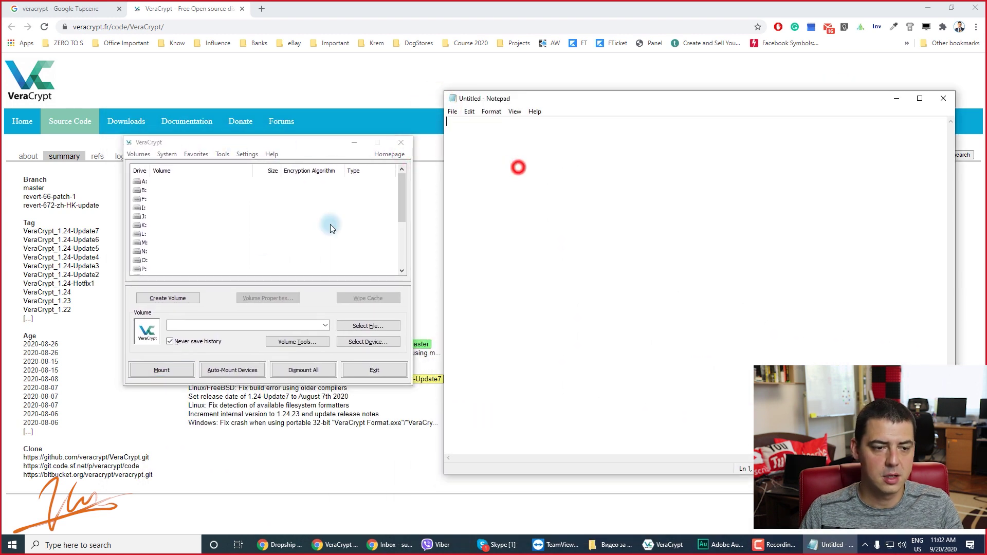
Select drive K: in VeraCrypt, then search Windows for 'C:'.
click(192, 226)
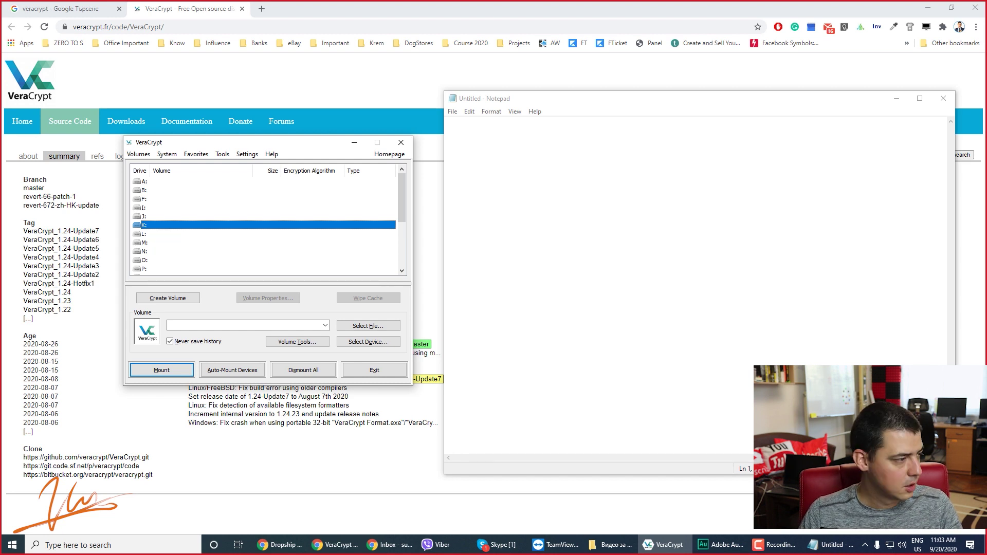
key(super)
text(C:)
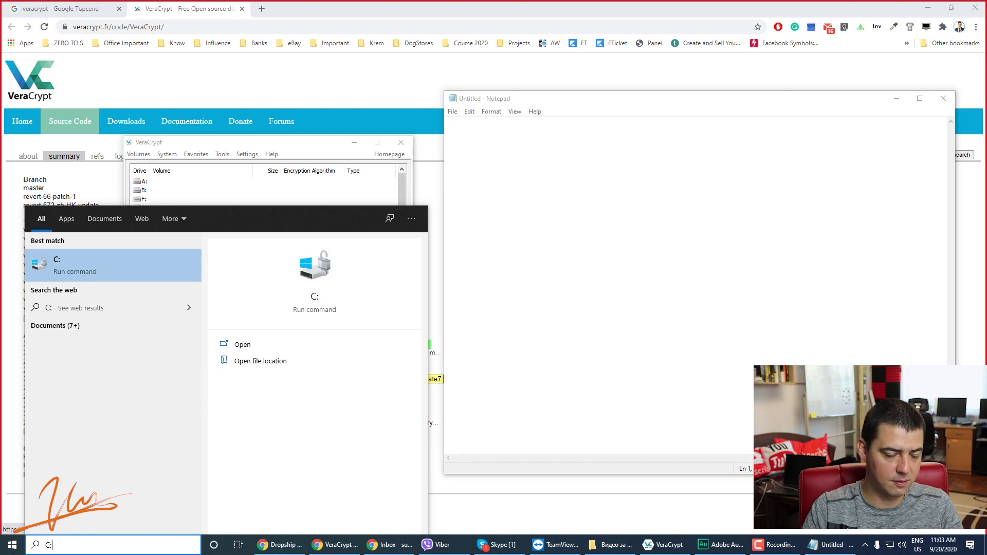
key(Return)
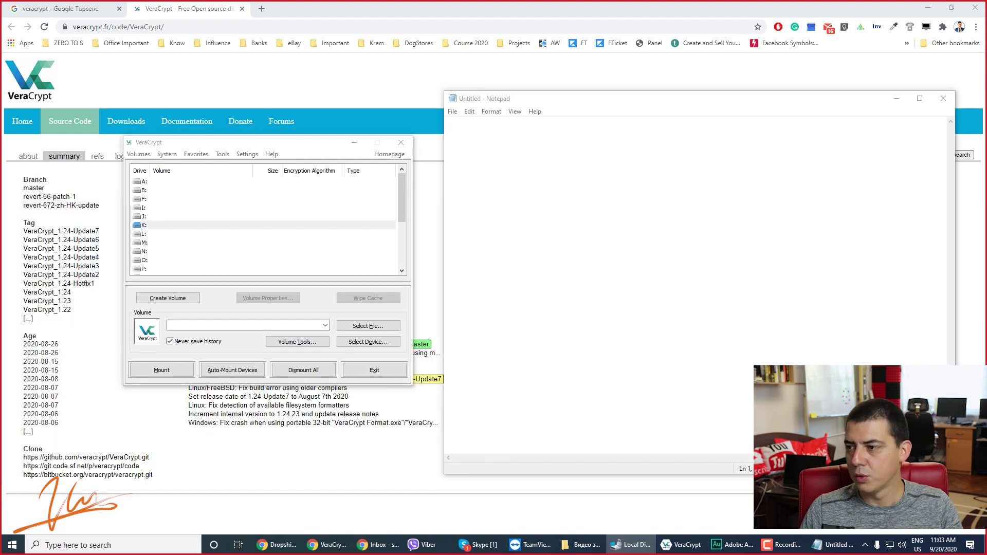
double_click(313, 82)
click(36, 430)
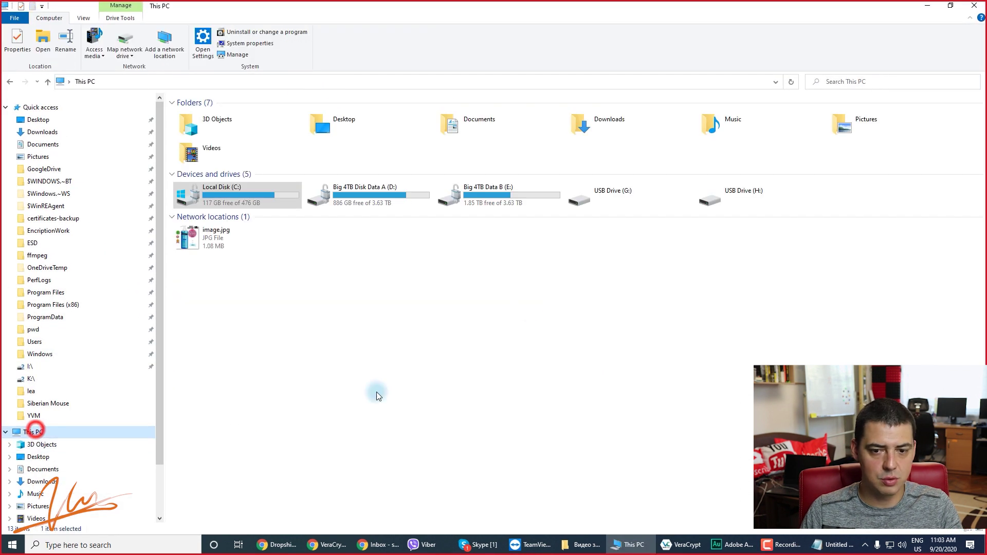
click(629, 197)
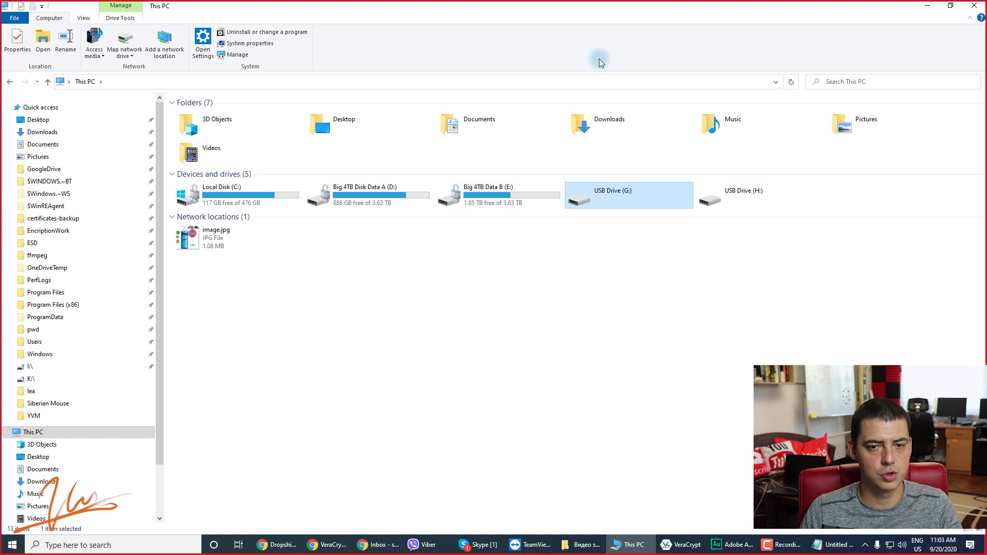
click(532, 10)
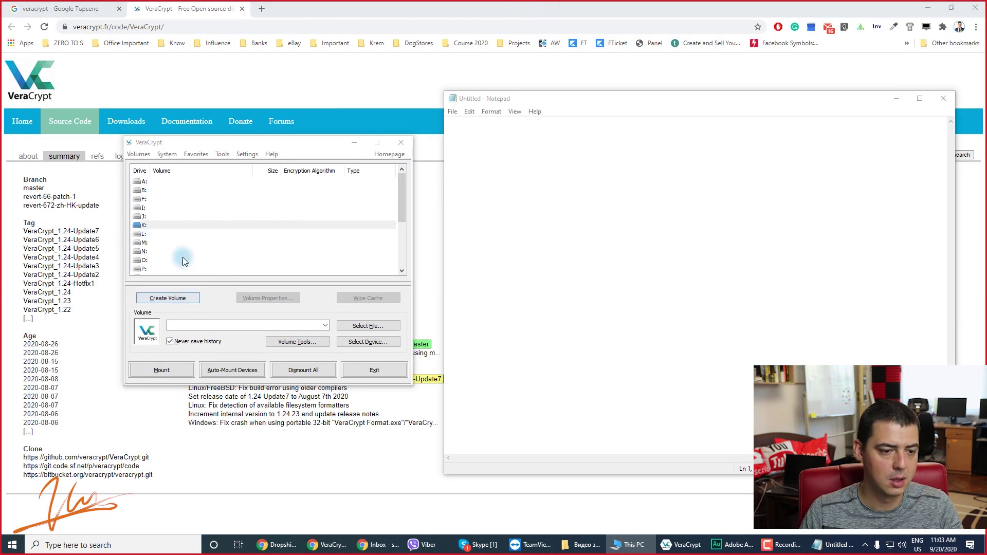
Write '1. Intall vera' as the first Notepad line, then start VeraCrypt's Create Volume wizard.
click(550, 150)
text(1. )
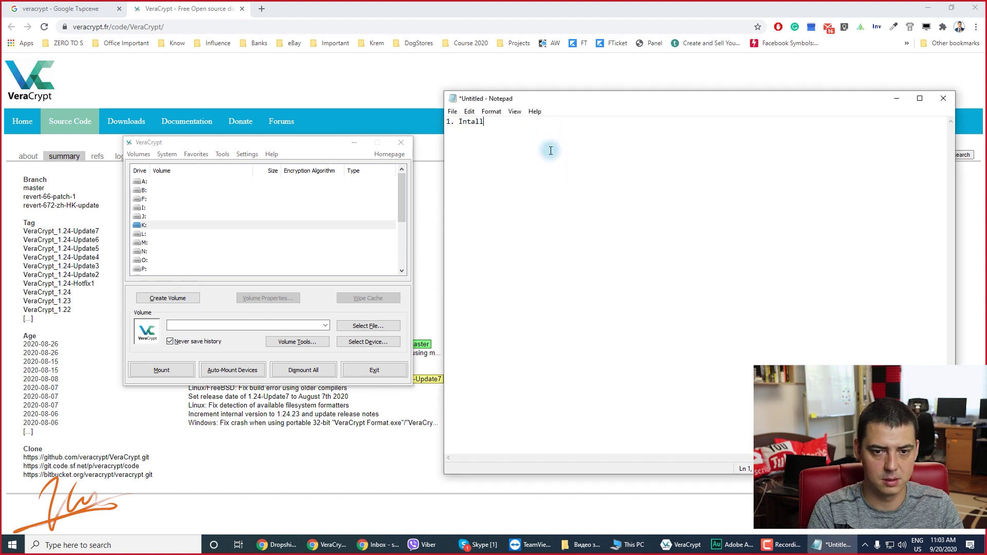
text(Intall vera)
key(Return)
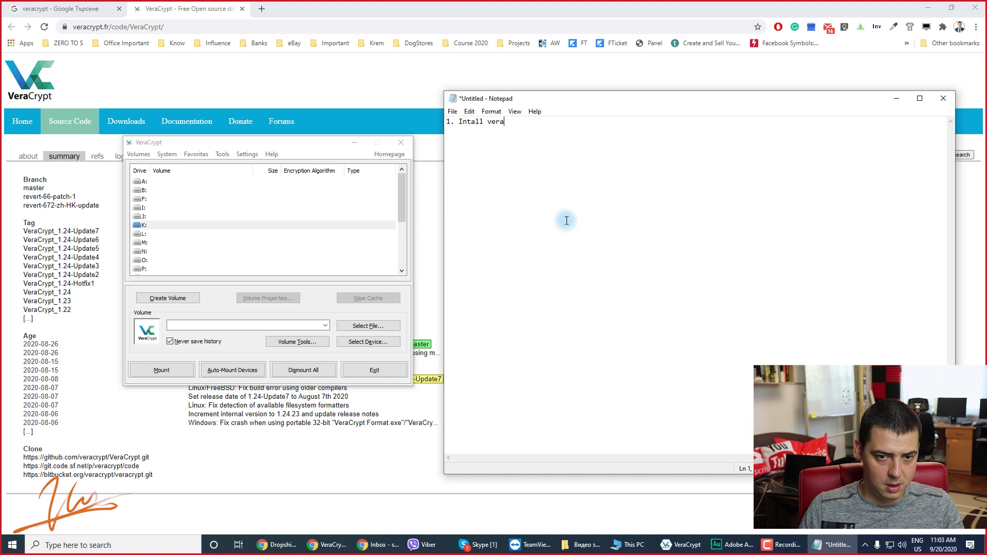
click(167, 298)
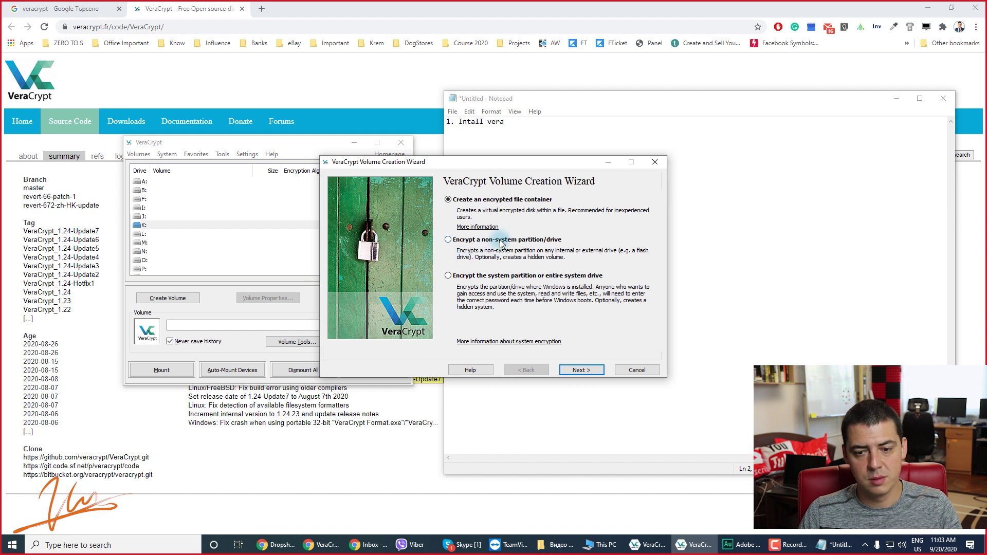
Try the wizard's volume options, pick encrypted file container, and close the admin-privileged wizard instance.
click(486, 277)
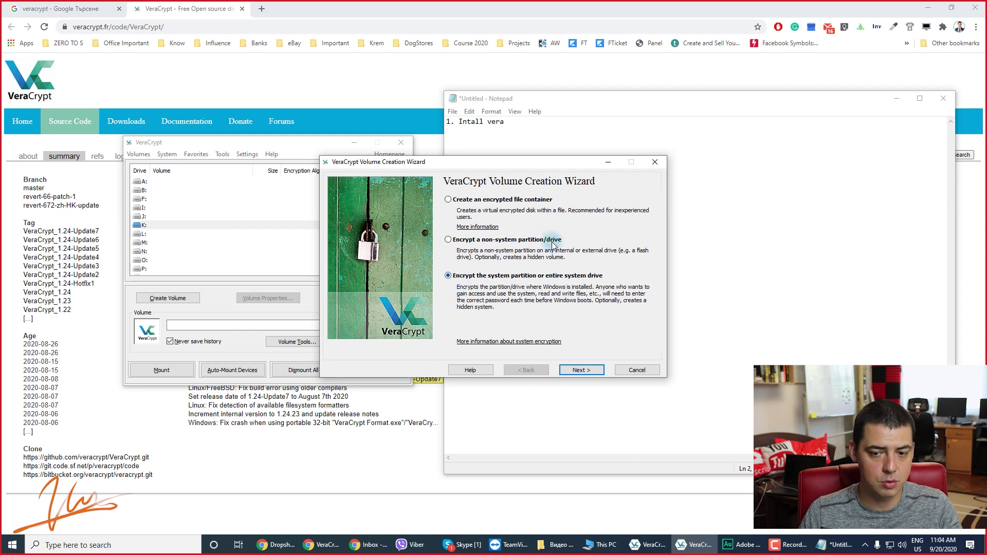
click(506, 240)
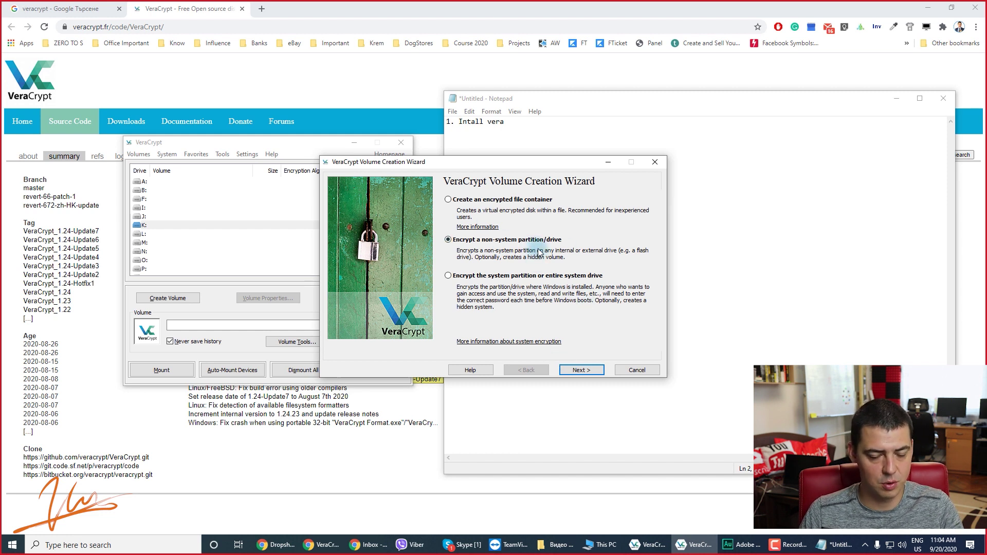
click(580, 369)
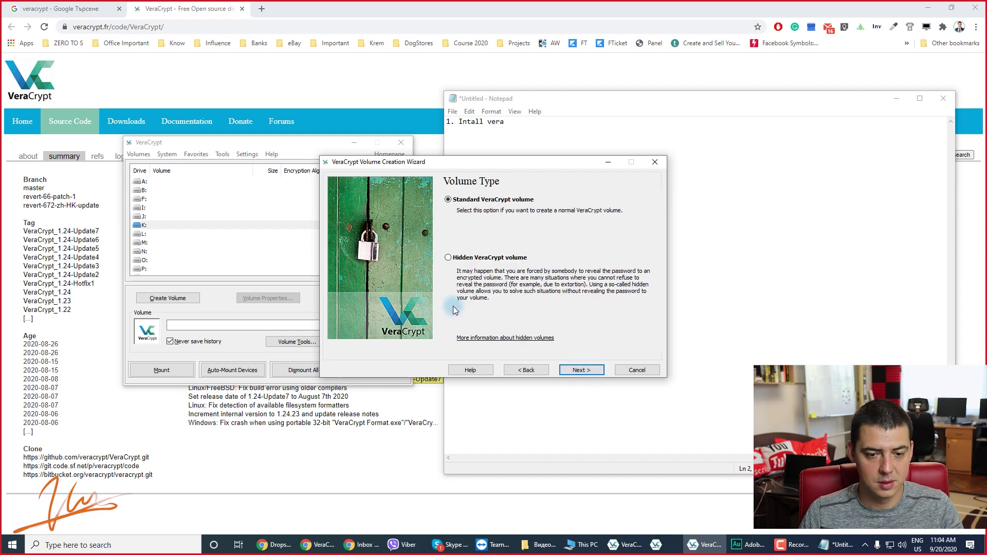
click(526, 369)
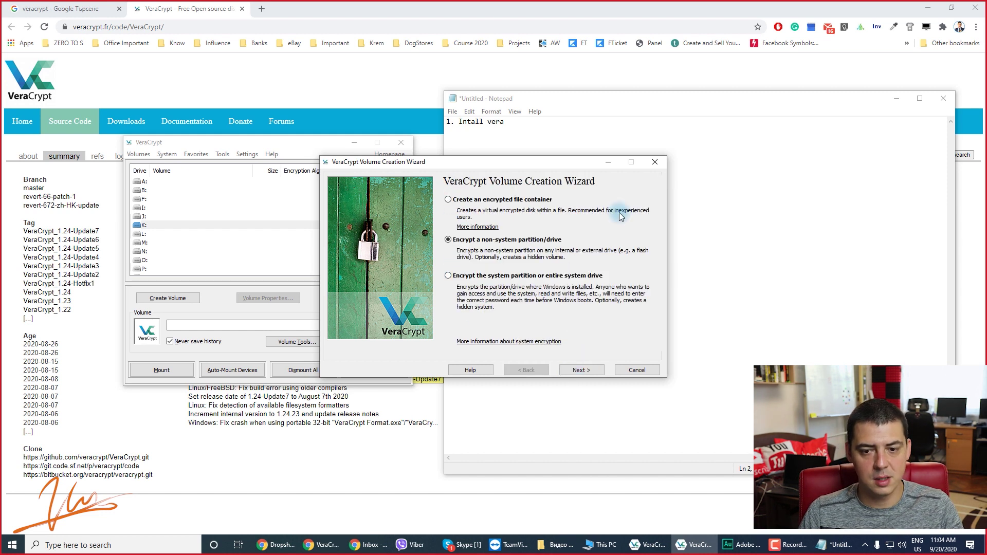
click(498, 199)
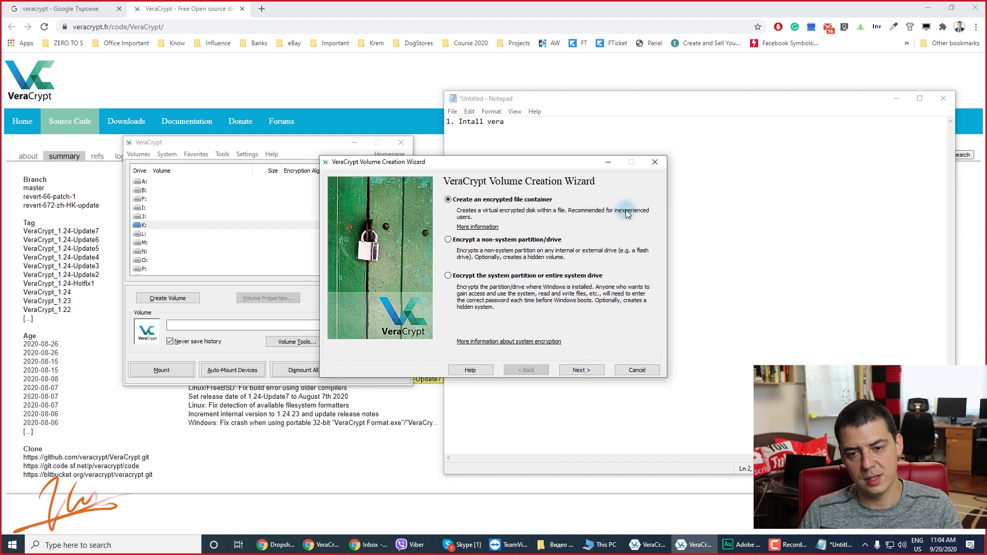
click(590, 371)
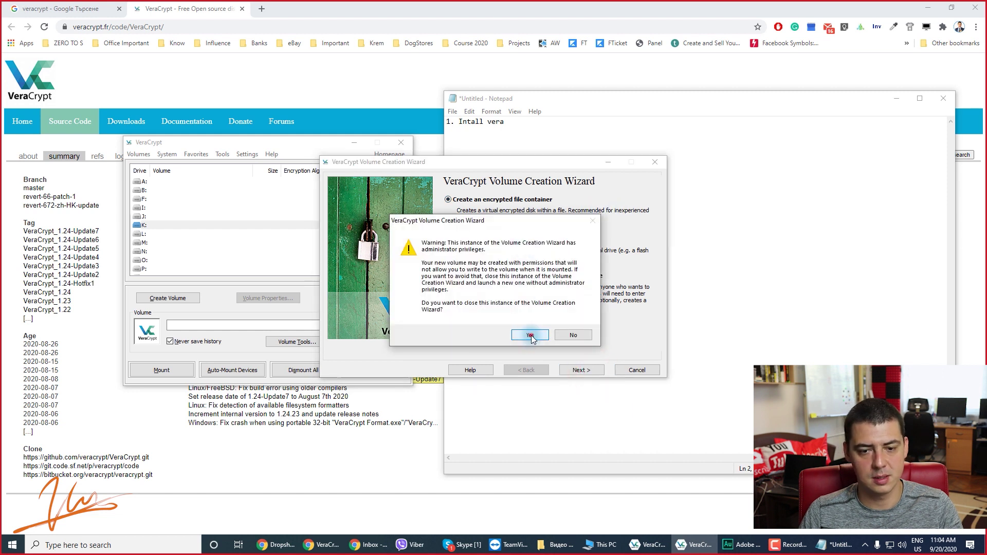
click(531, 335)
Relaunch the wizard, choose 'Create an encrypted file container', and advance to the volume type page.
click(194, 299)
click(489, 240)
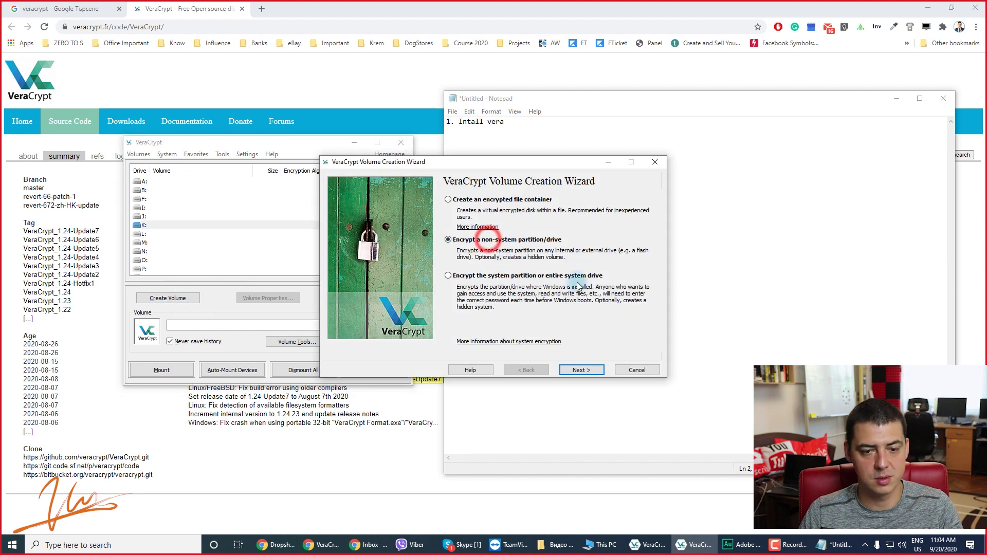
click(493, 226)
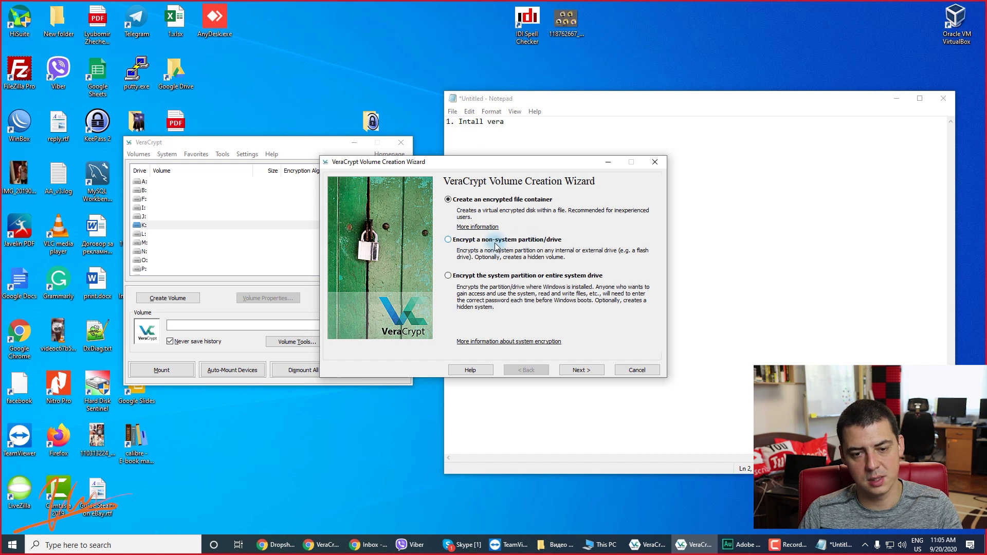
click(483, 202)
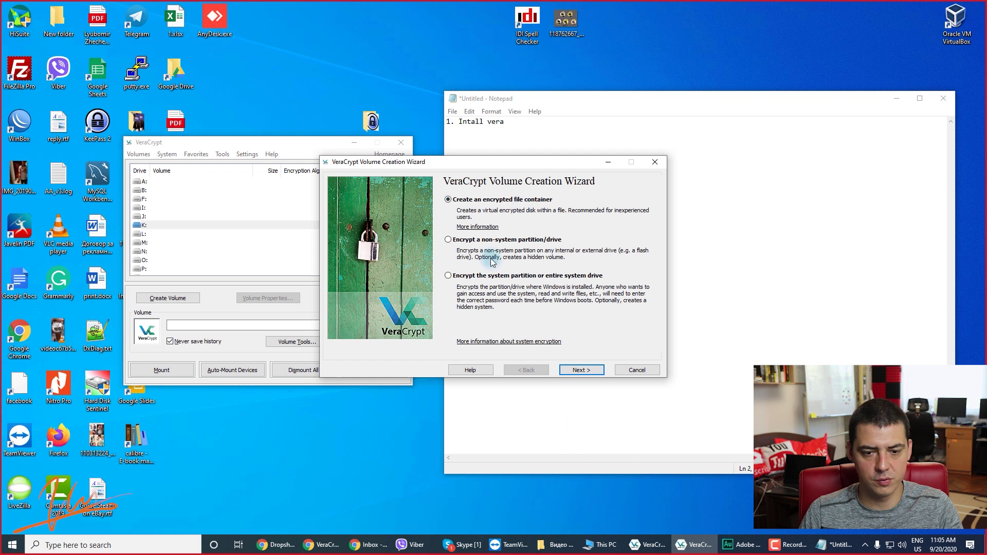
click(581, 370)
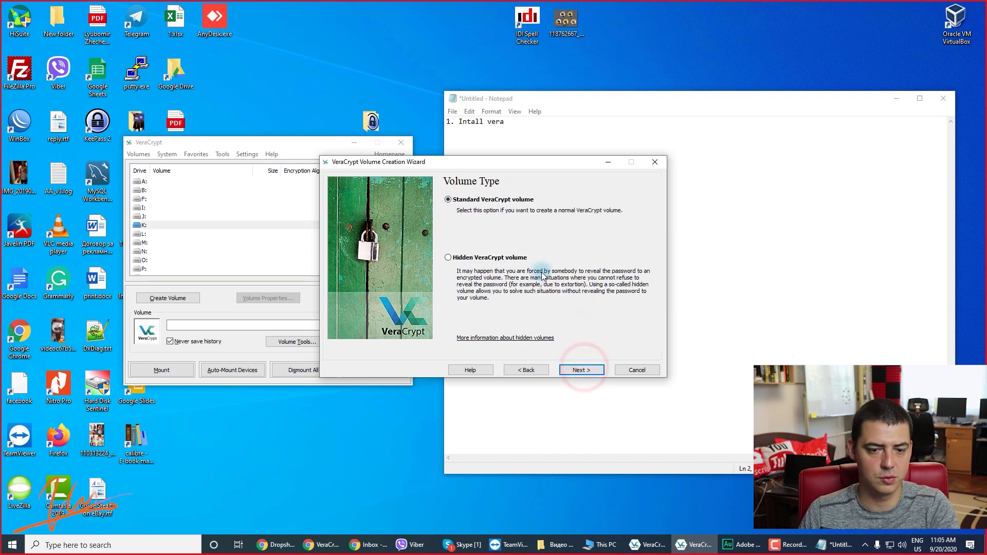
click(525, 369)
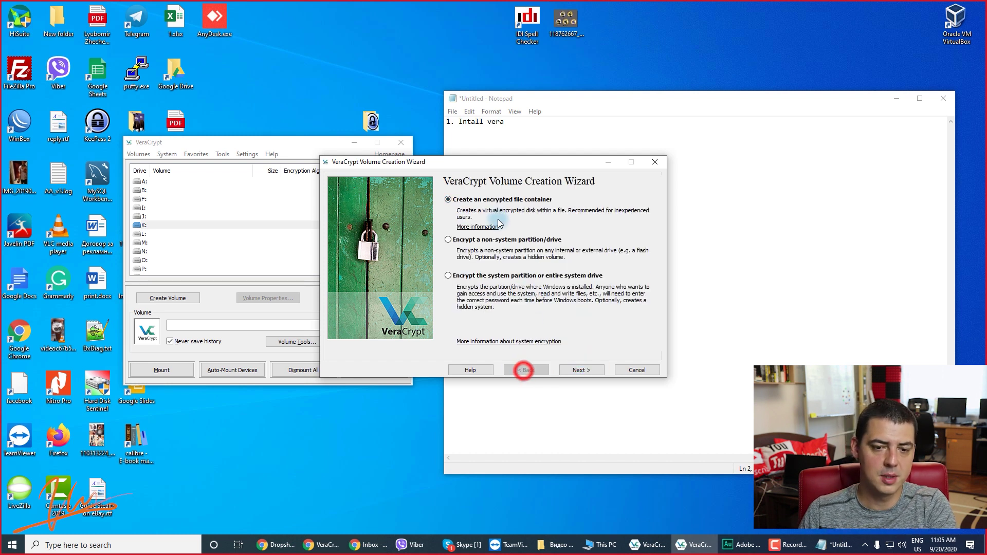
click(581, 370)
Choose Hidden VeraCrypt volume in Normal mode and bring up Select File for the outer volume.
click(449, 258)
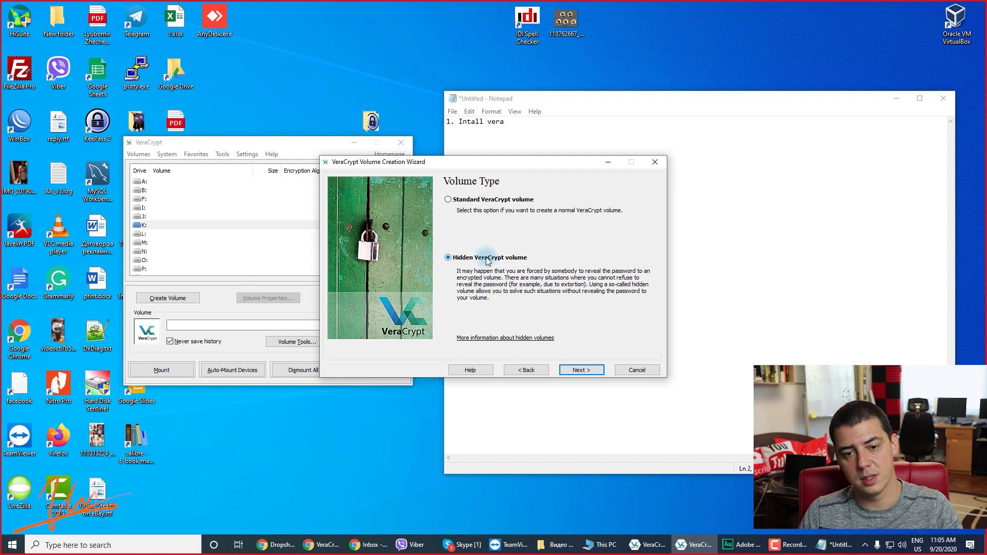
click(589, 369)
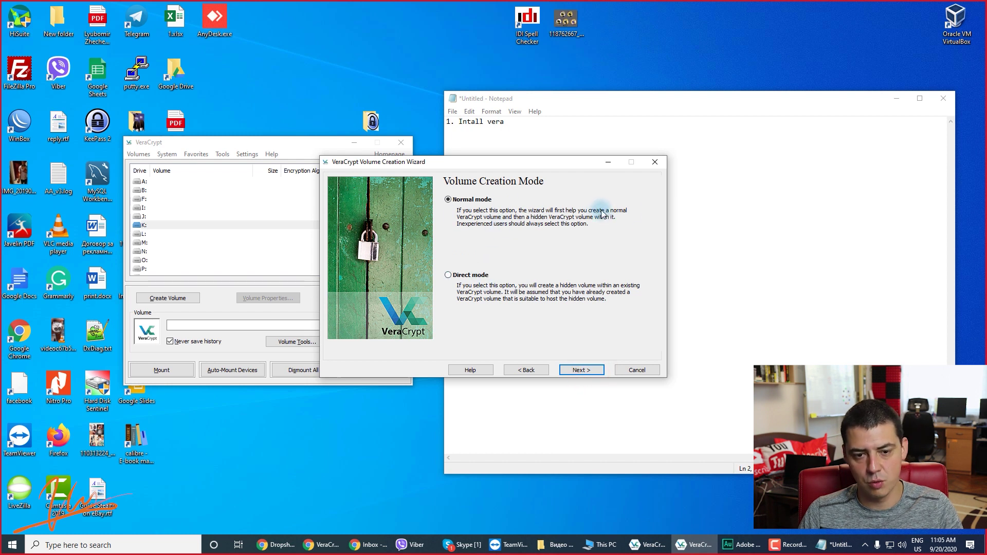
click(578, 370)
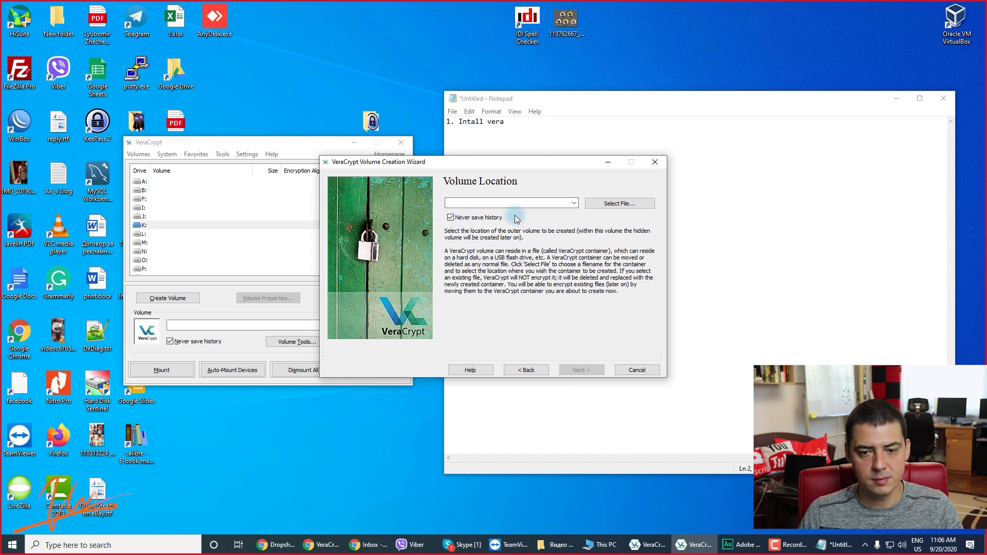
click(601, 203)
Set the outer volume location to a new file 'vera-test' on the Desktop and continue.
drag(398, 310, 399, 244)
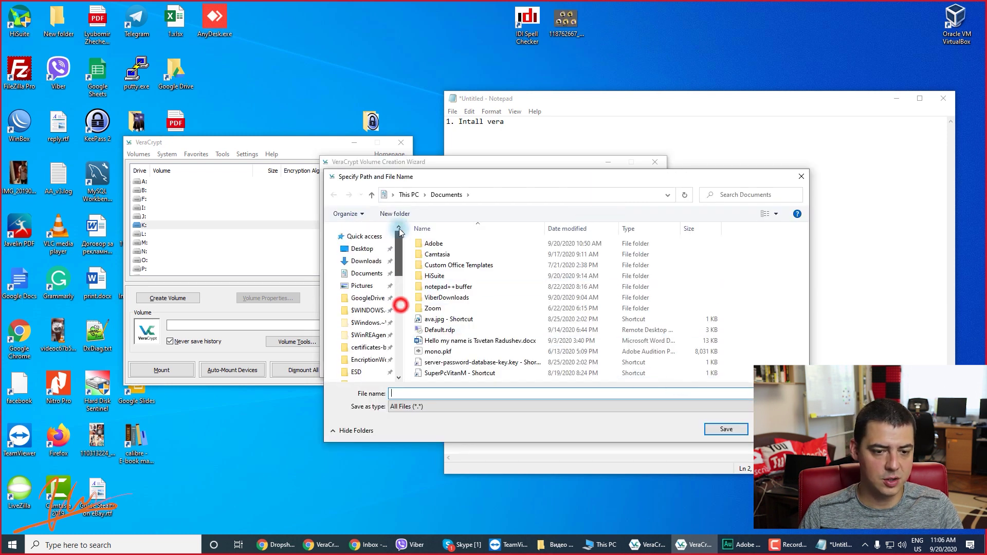
click(362, 249)
click(430, 392)
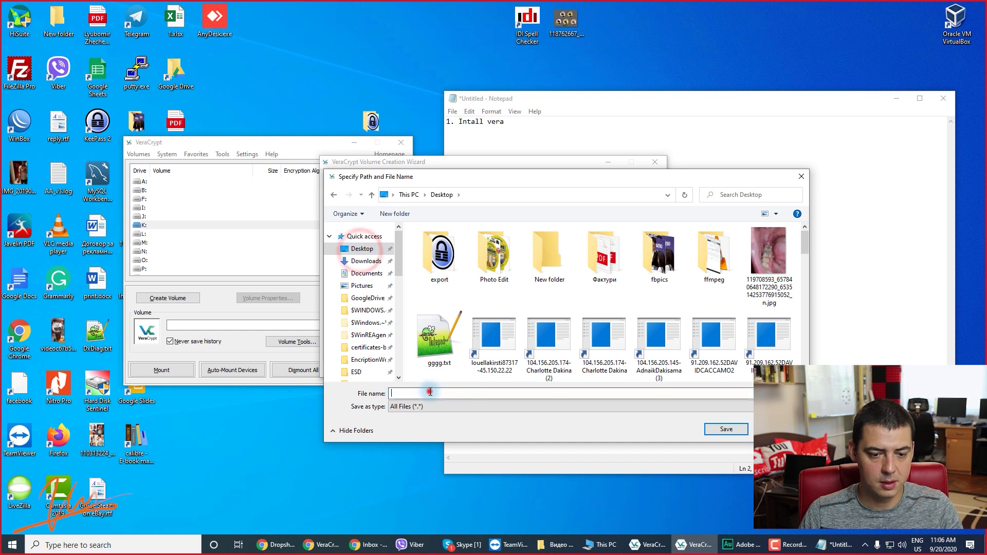
text(tex)
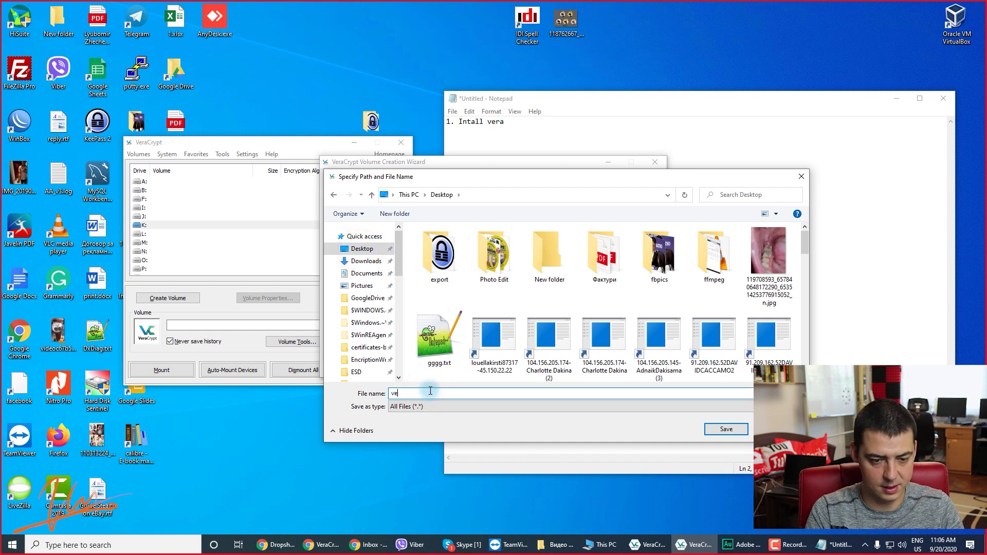
key(Return)
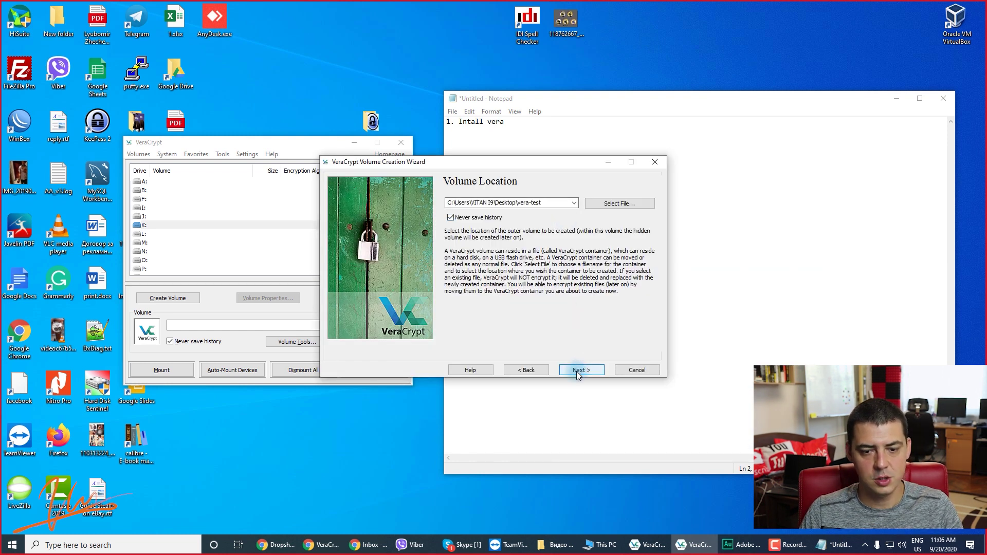
click(576, 370)
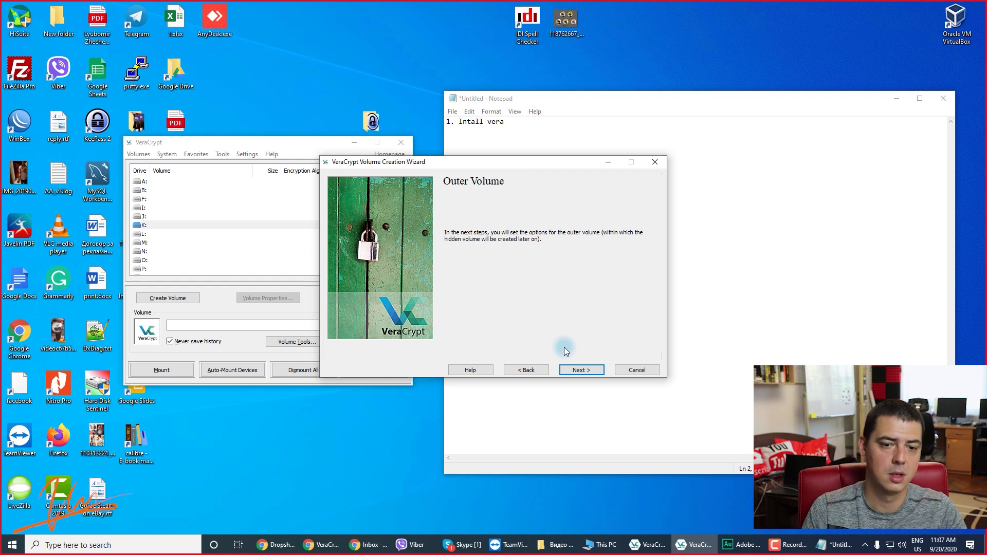
Review the outer volume encryption algorithm list and AES test vectors.
click(586, 370)
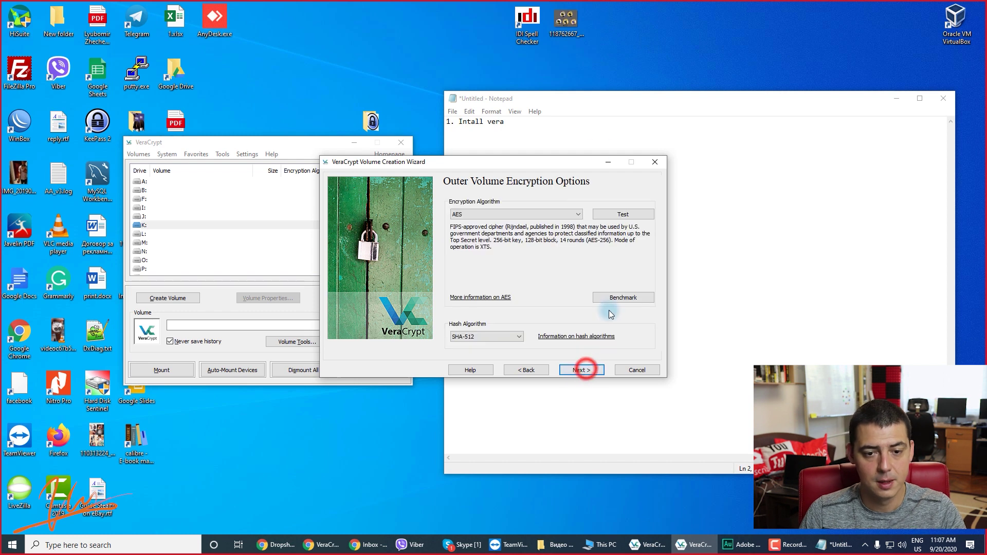
click(525, 370)
click(581, 370)
click(497, 213)
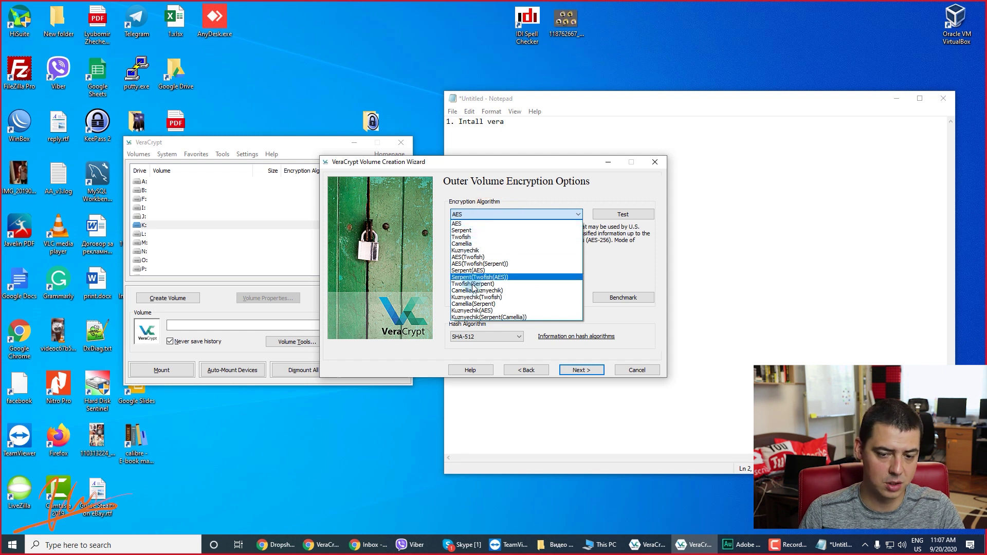
click(611, 254)
click(614, 214)
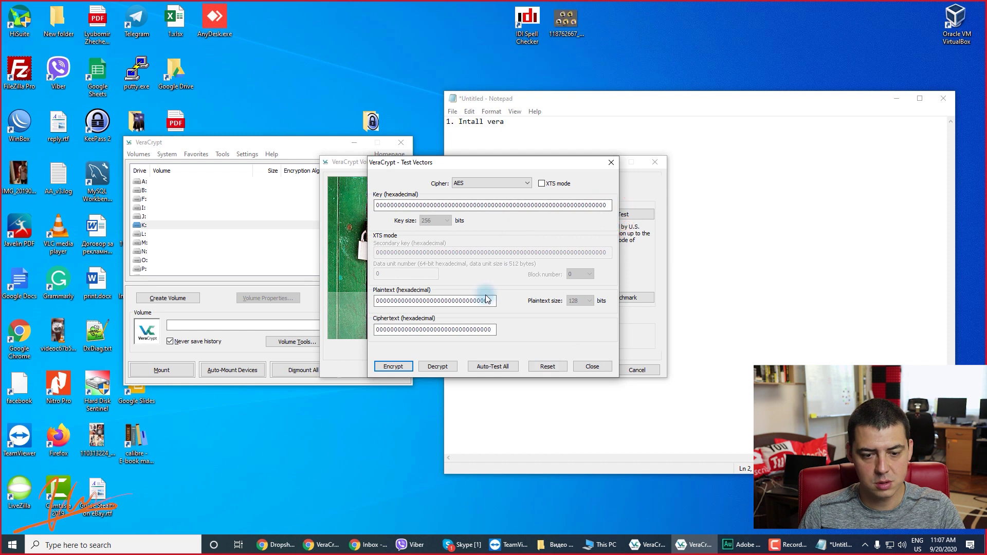
click(591, 366)
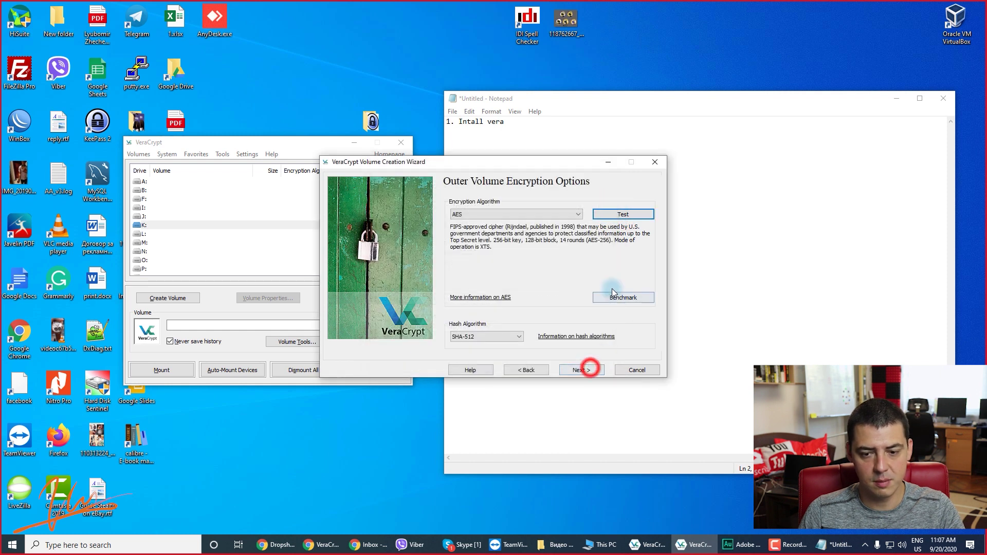
Run the encryption benchmark and compare AES against Serpent(Twofish(AES)) results.
click(623, 298)
click(591, 227)
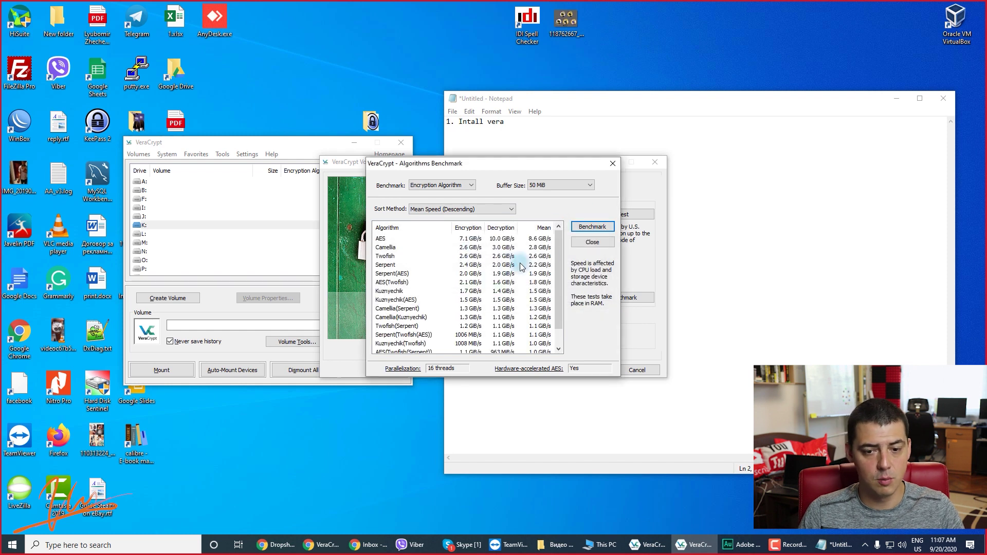
drag(561, 250, 554, 231)
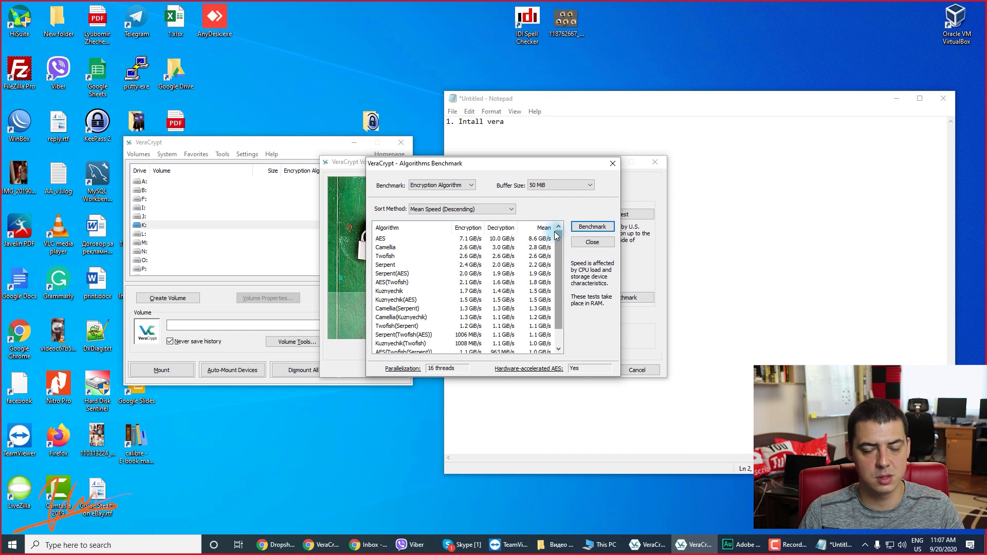
click(510, 240)
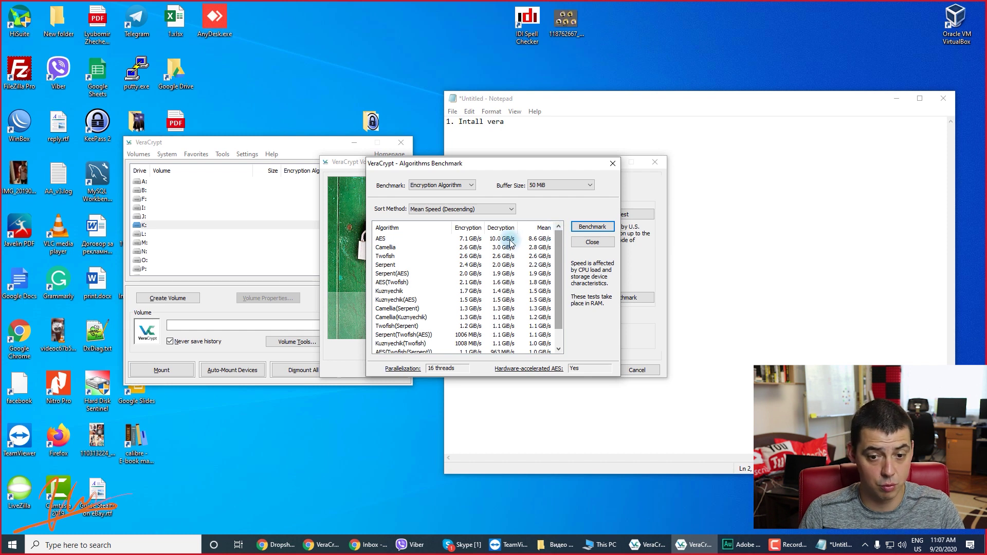
click(468, 337)
click(470, 239)
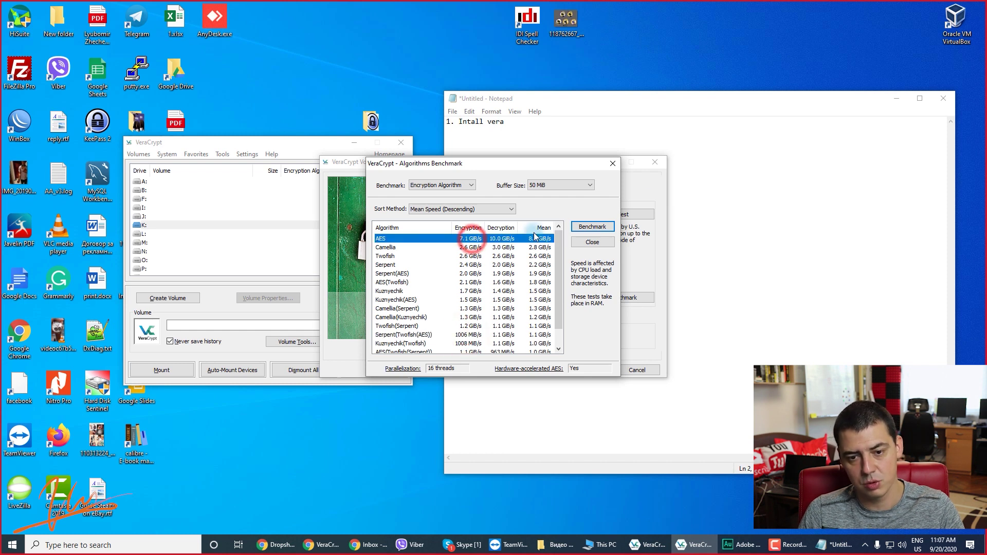
click(592, 241)
Select the AES(Twofish(Serpent)) cipher with SHA-512 hashing and continue to the size page.
click(496, 214)
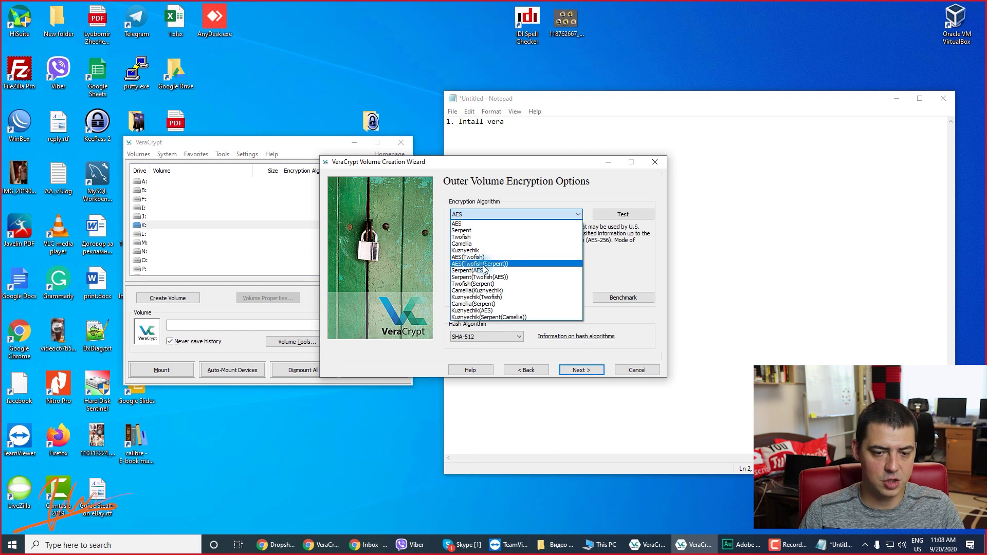
click(473, 264)
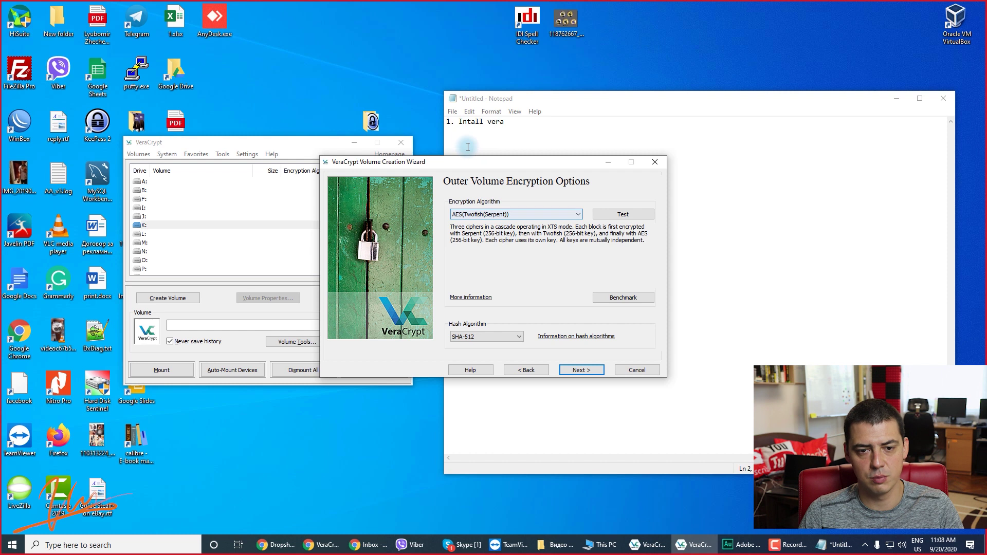
click(464, 337)
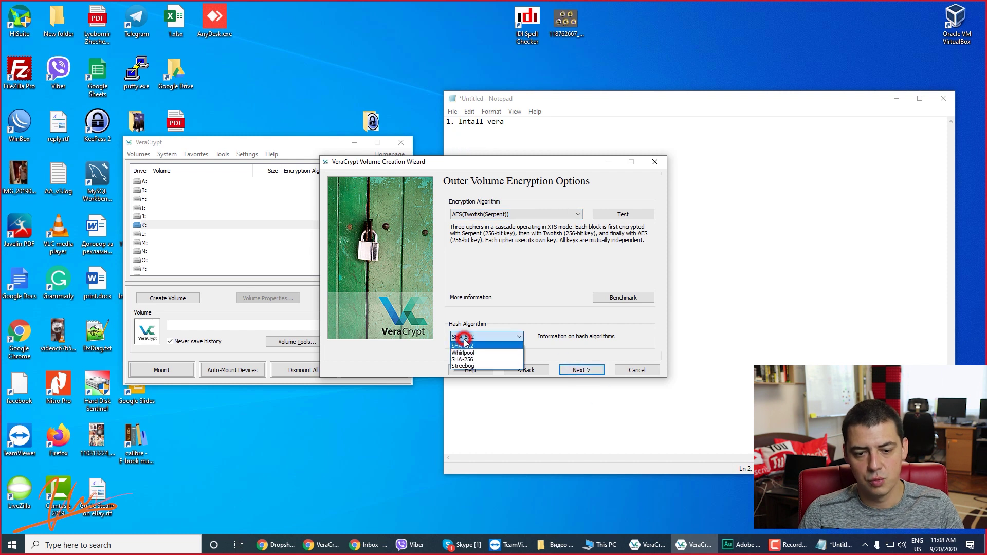
click(500, 316)
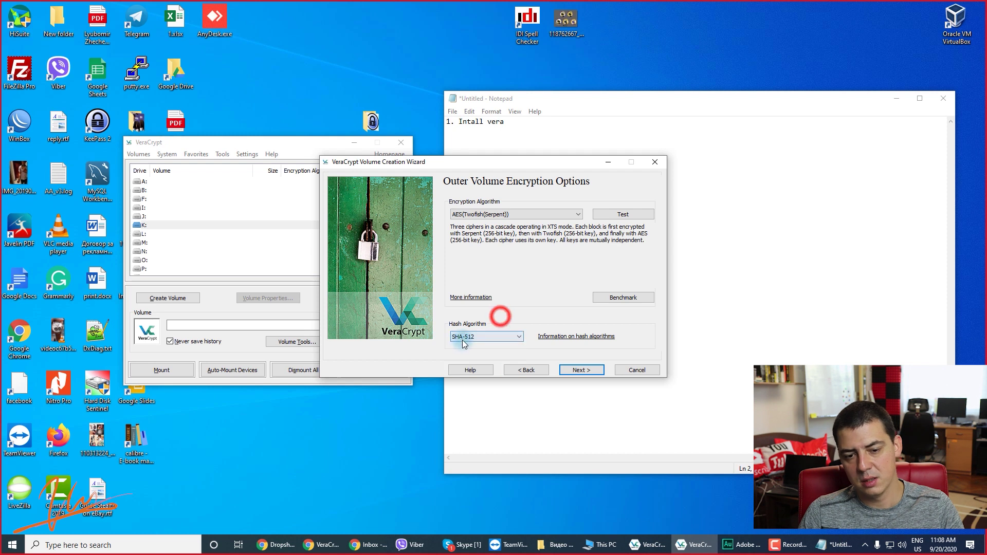
click(574, 370)
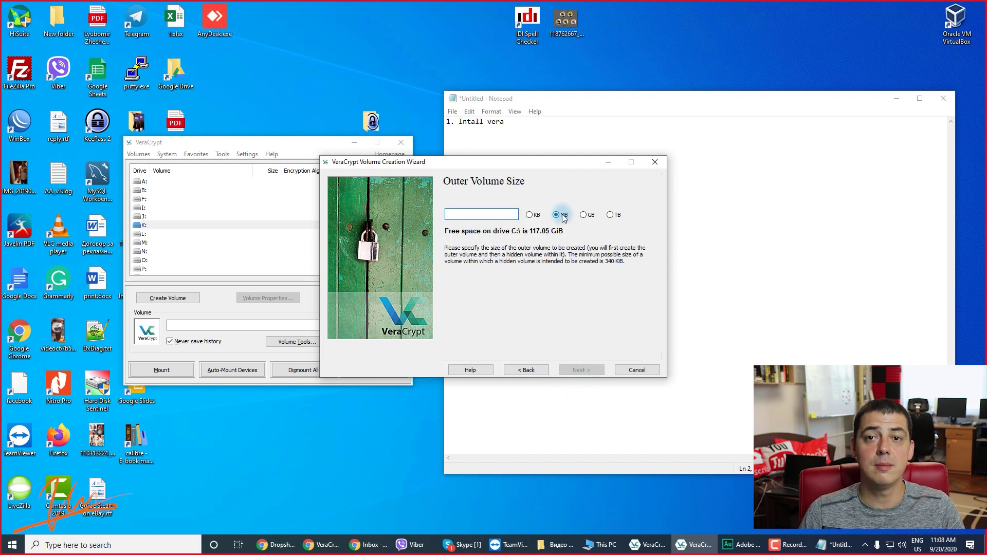
Enter 5 GB as the outer volume size and continue to the password page.
click(583, 215)
click(513, 214)
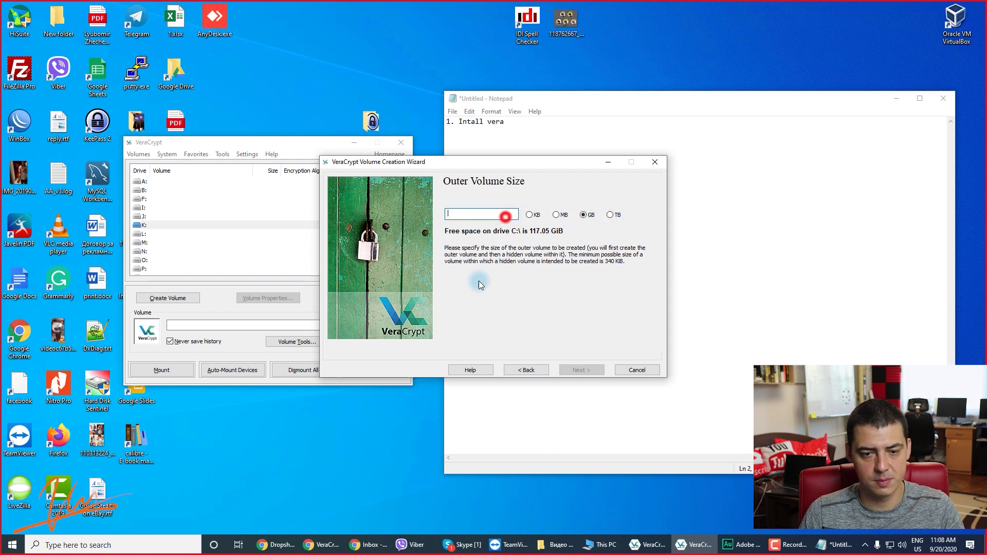
text(5)
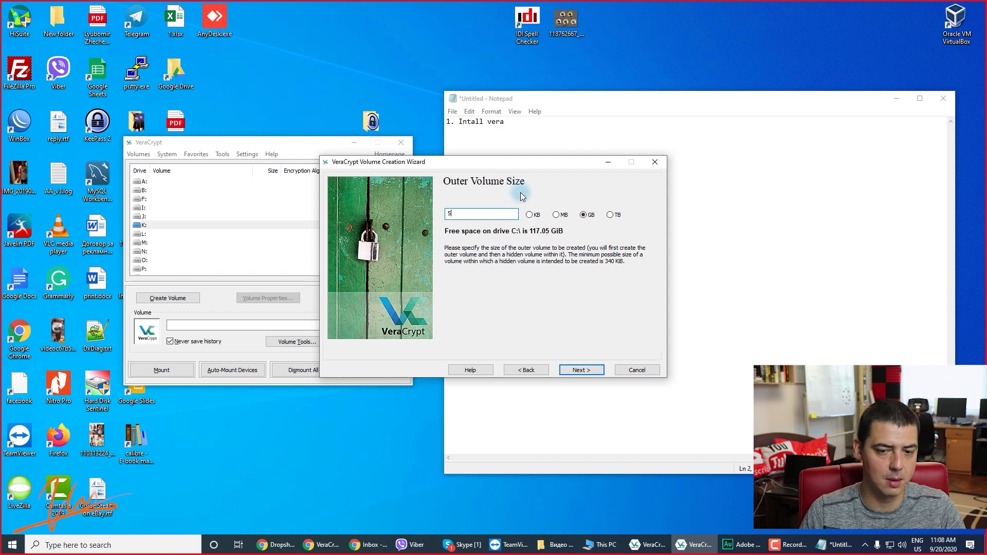
click(591, 370)
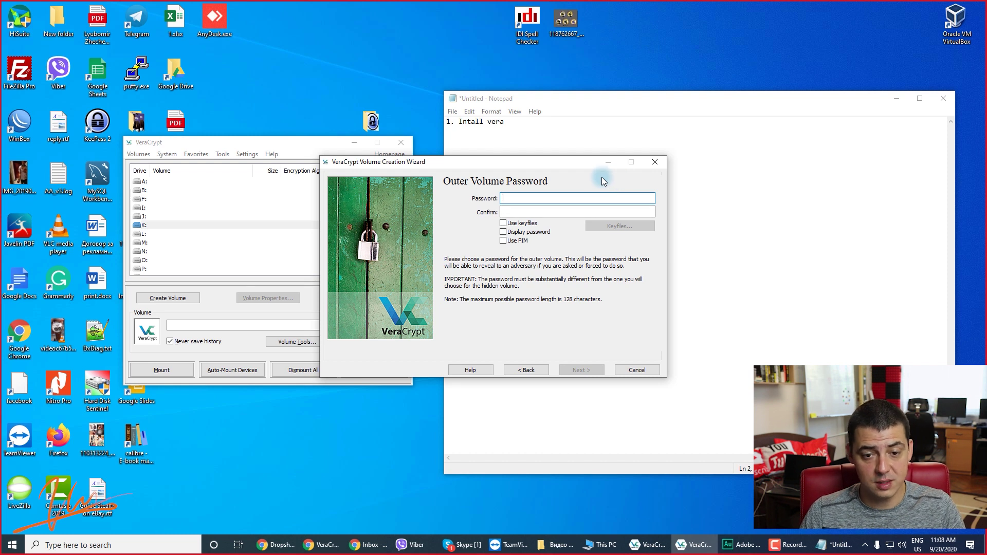
Note a new password in Notepad and paste it into the outer volume's Password and Confirm fields.
click(511, 137)
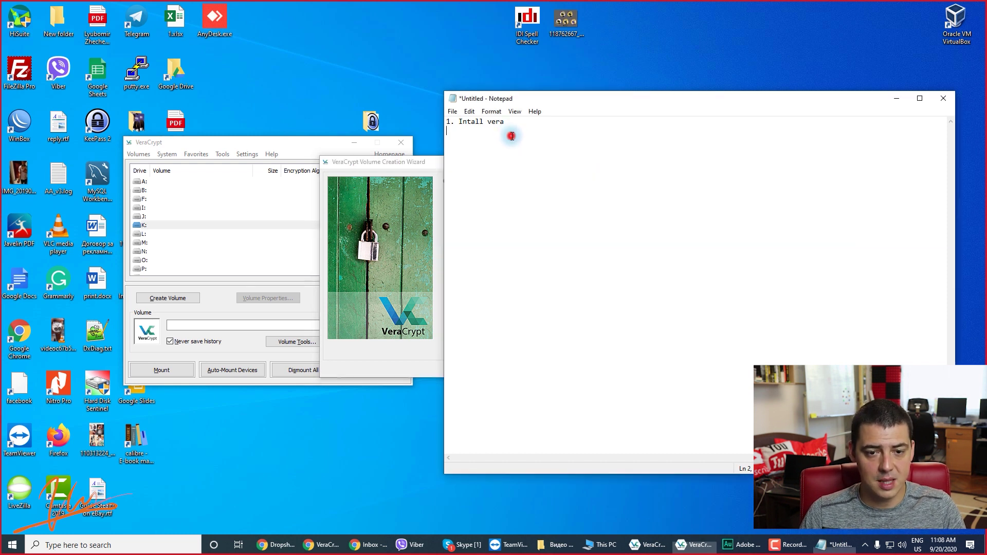
double_click(502, 133)
drag(538, 100, 358, 238)
click(522, 199)
key(ctrl+v)
click(551, 211)
key(ctrl+v)
Enable keyfiles and add Desktop\image.jpg as the outer volume's keyfile.
click(531, 221)
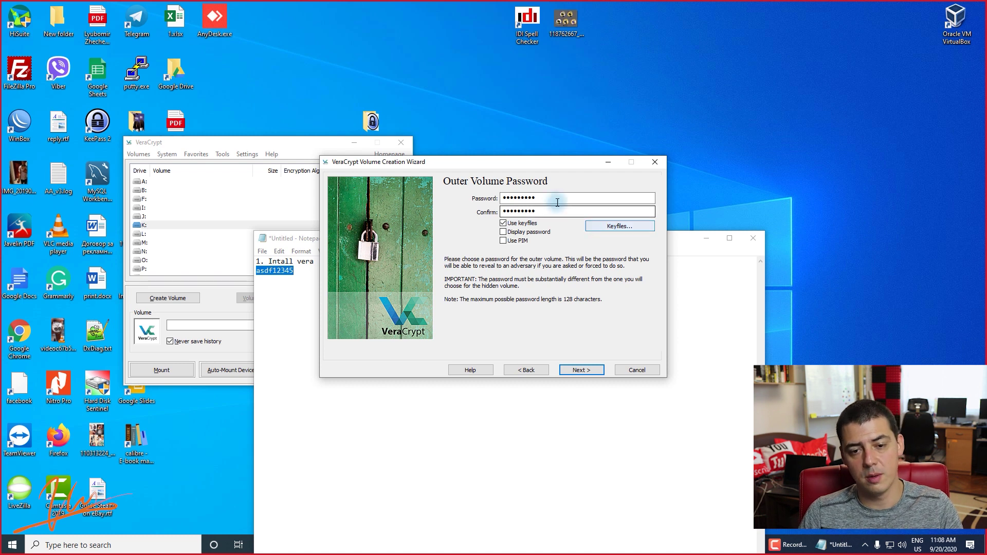
click(613, 225)
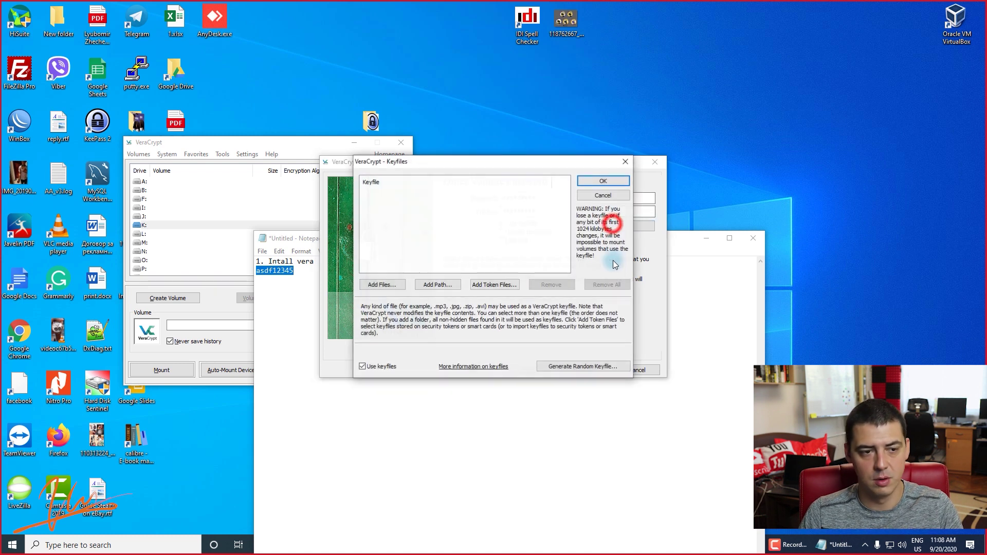
scroll(399, 262, up, 10)
click(394, 249)
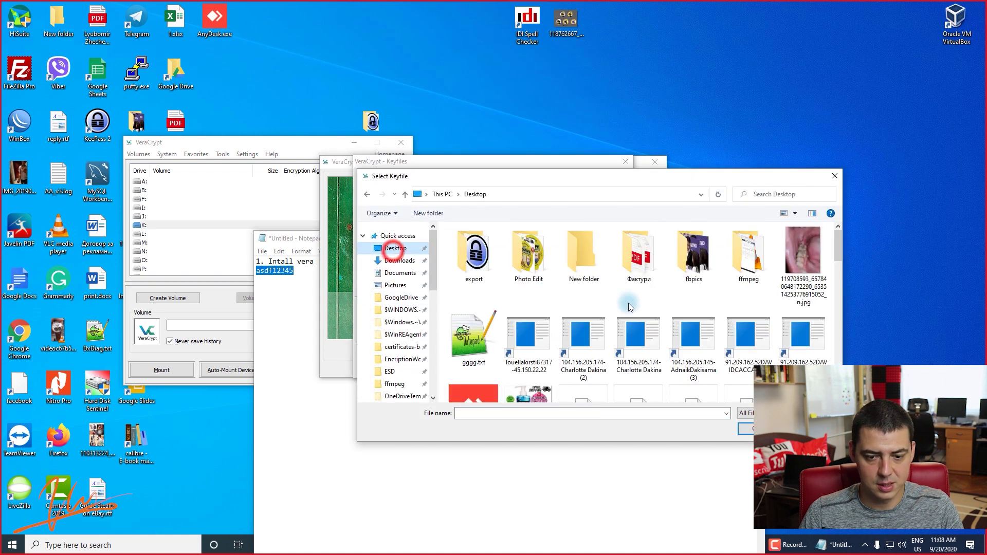
scroll(565, 308, down, 3)
scroll(565, 309, up, 1)
click(528, 323)
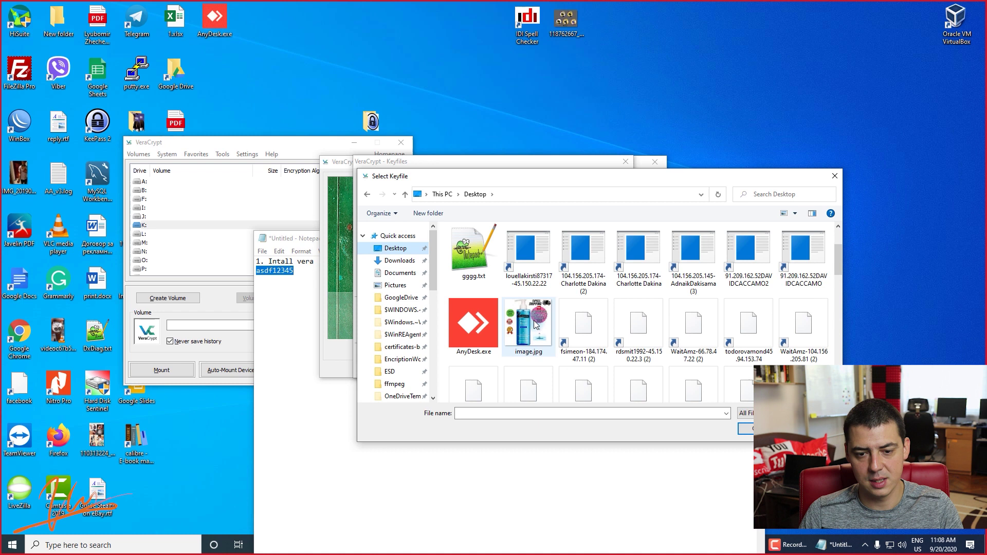
double_click(529, 322)
click(418, 218)
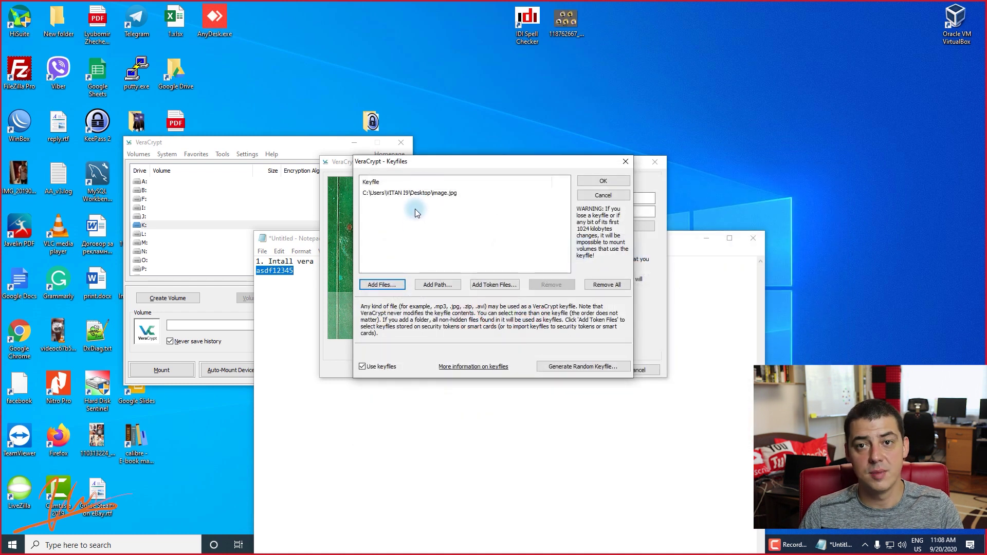
click(601, 181)
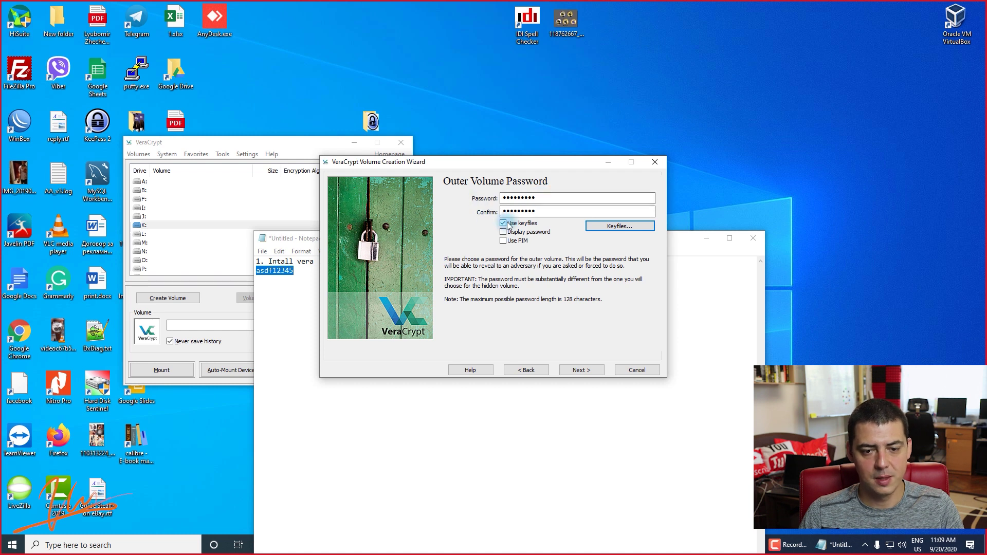
Enable Use PIM alongside keyfiles, keep the keyfile list unchanged, and accept the short-password warning.
click(509, 241)
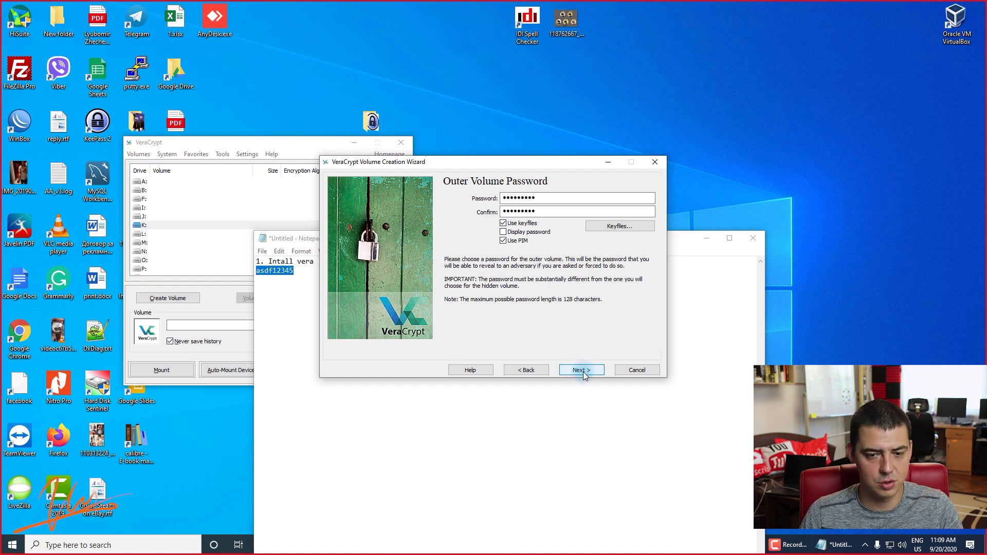
click(503, 222)
click(503, 241)
click(503, 223)
click(614, 226)
click(611, 180)
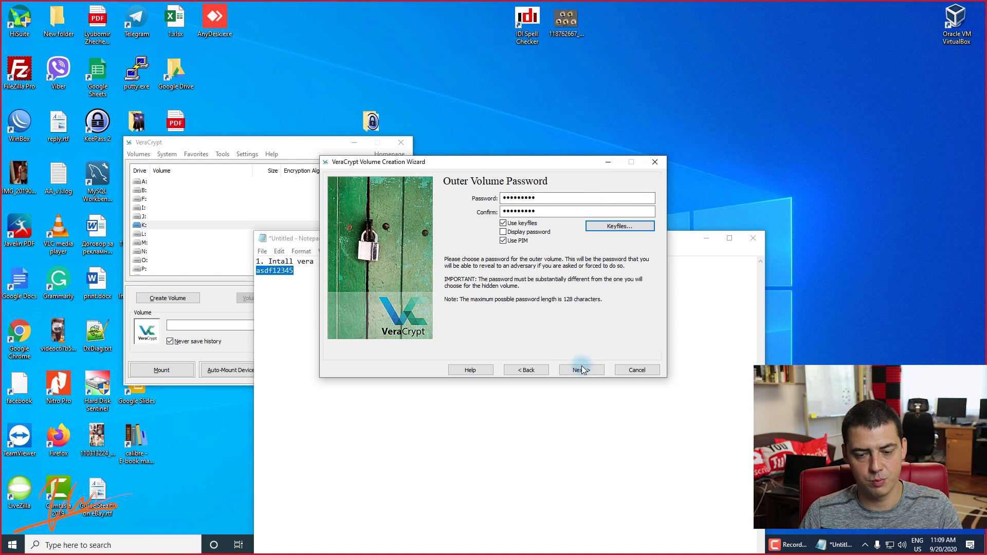
click(582, 369)
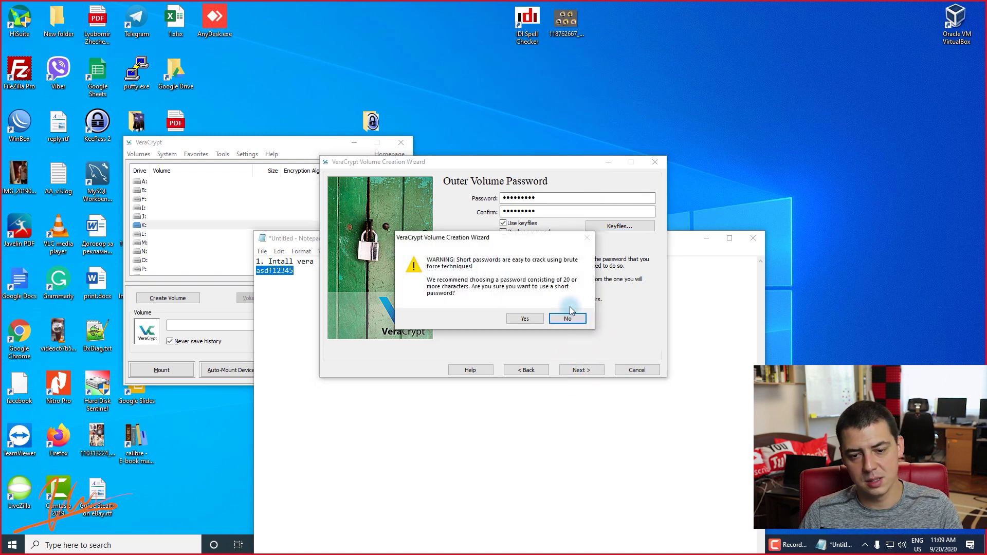
click(523, 318)
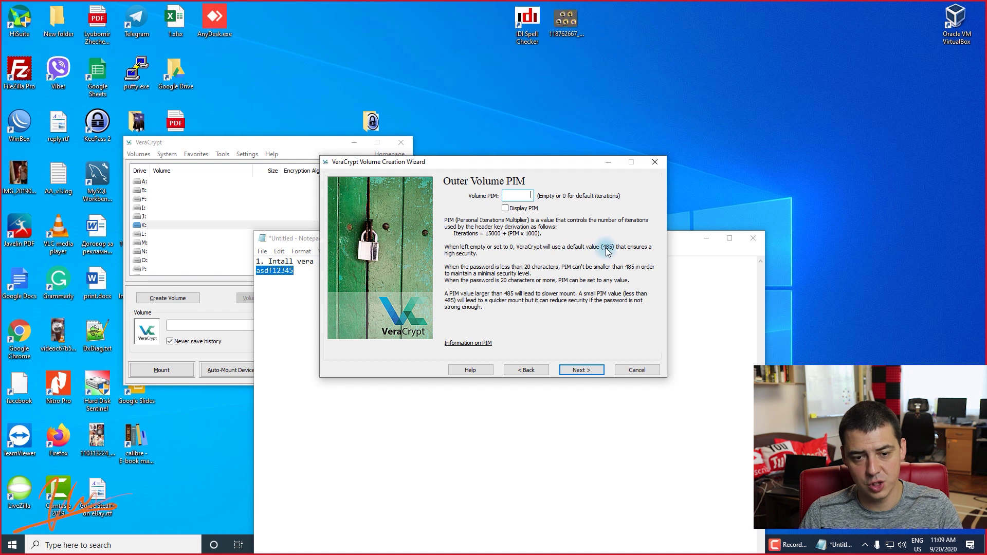
click(521, 195)
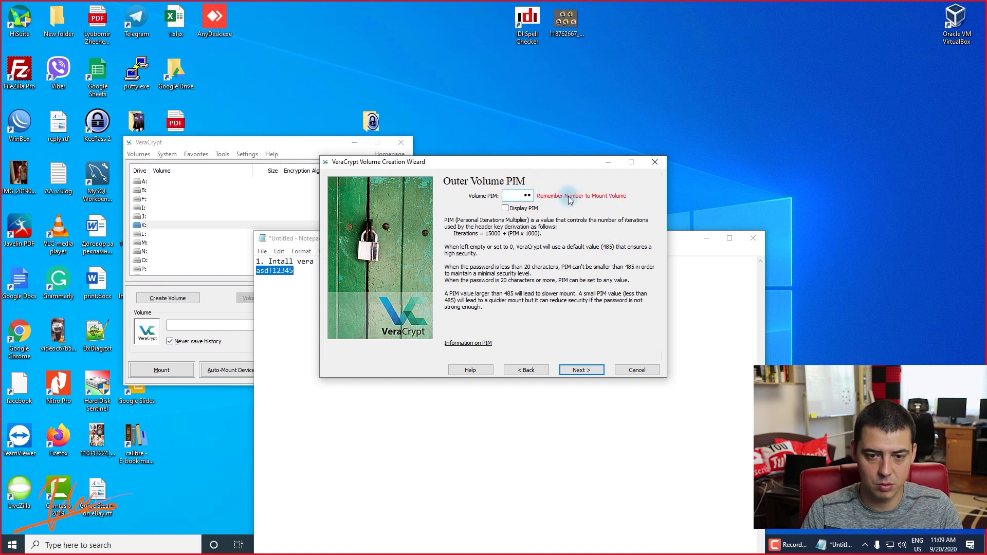
click(506, 208)
drag(515, 195, 544, 194)
key(ctrl+c)
click(304, 301)
key(Return)
key(ctrl+v)
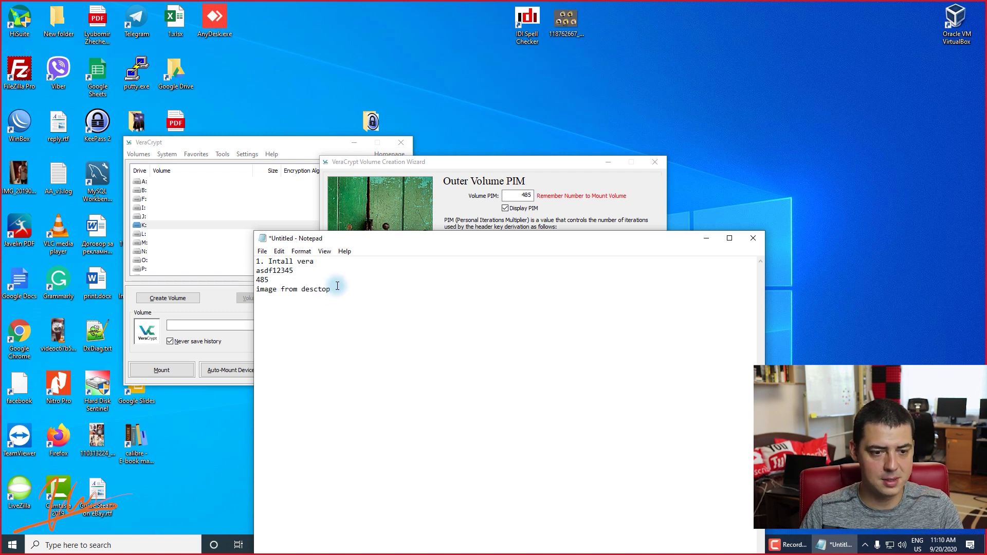
click(580, 165)
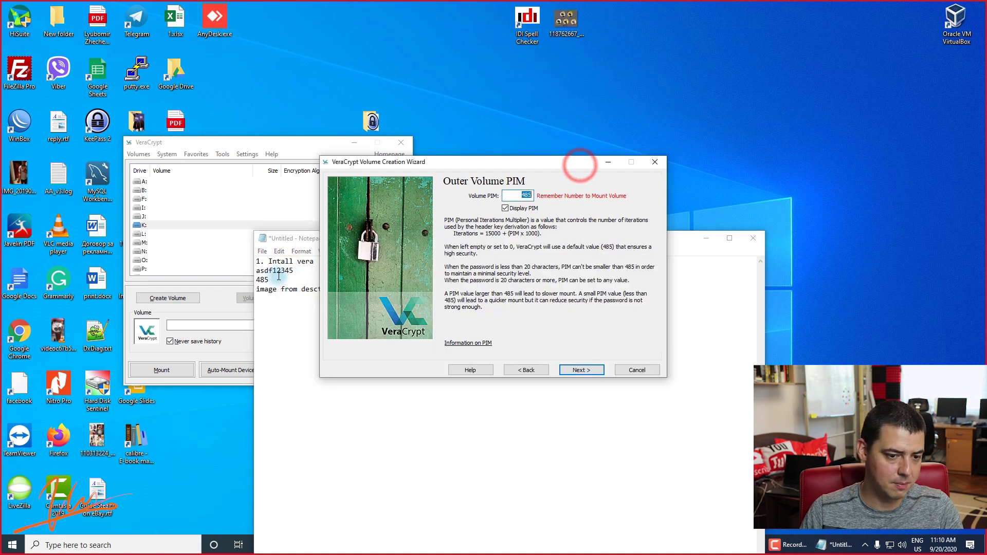
click(581, 369)
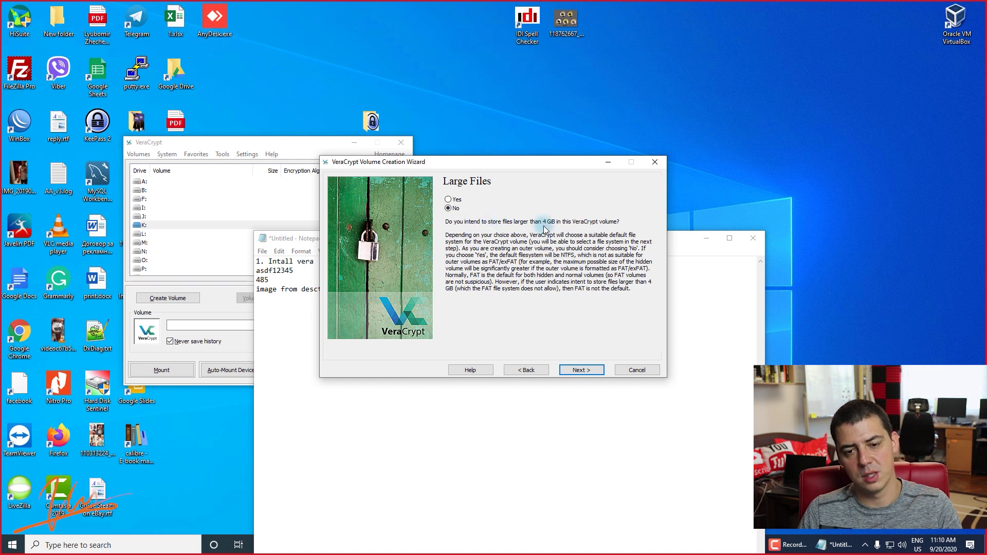
Keep Large Files at No and format the outer volume as FAT, creating vera-test on the Desktop.
click(581, 369)
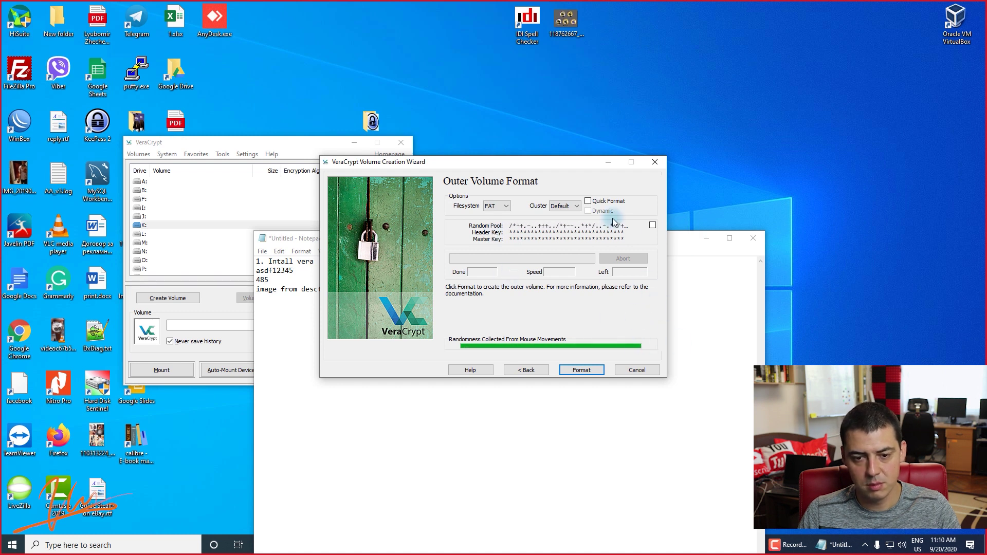
click(587, 370)
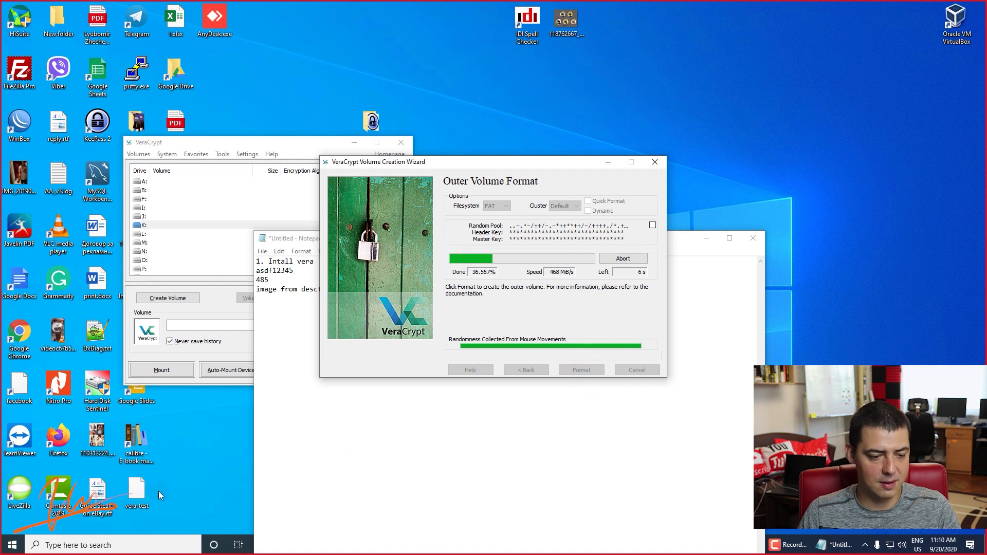
click(135, 497)
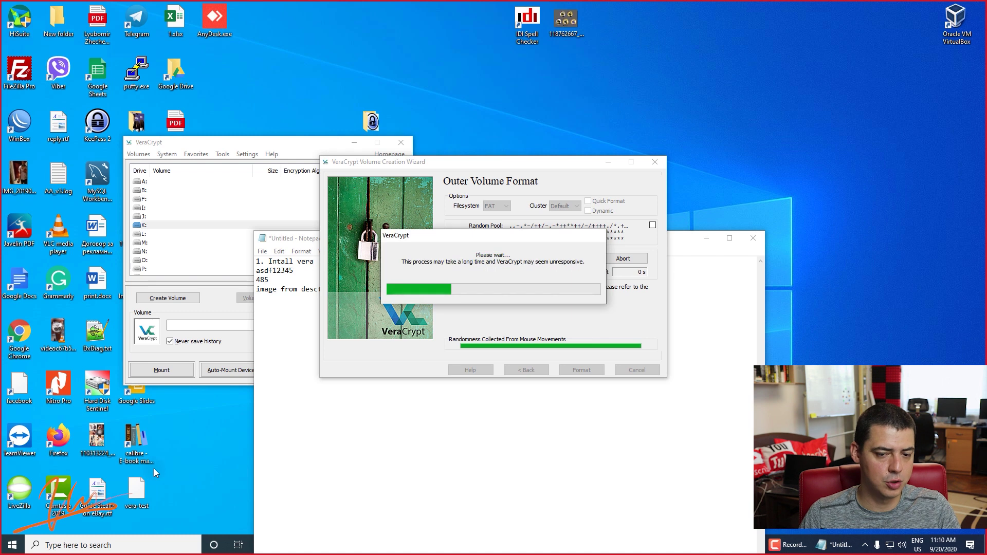
click(295, 438)
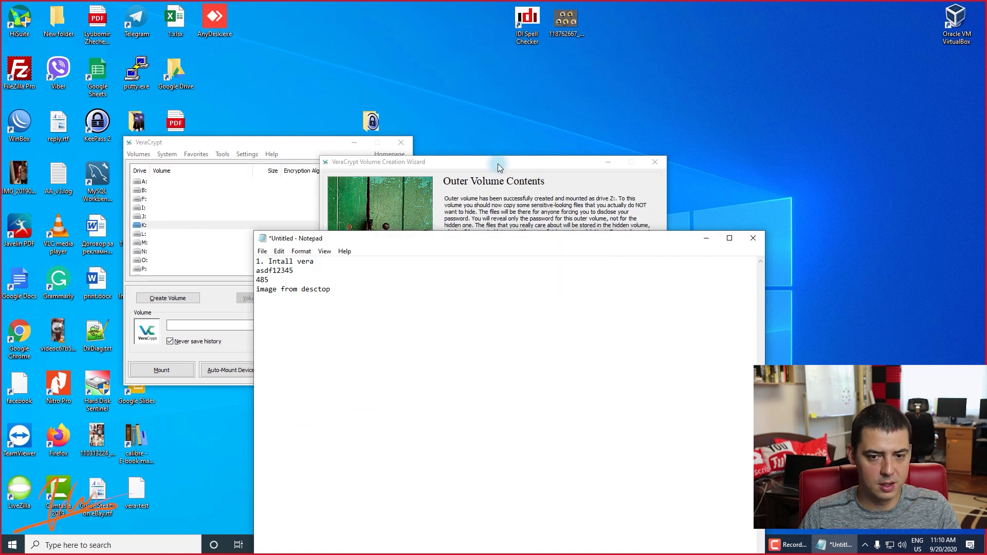
Open the outer volume and browse to Local Disk (Z:) in File Explorer.
click(497, 163)
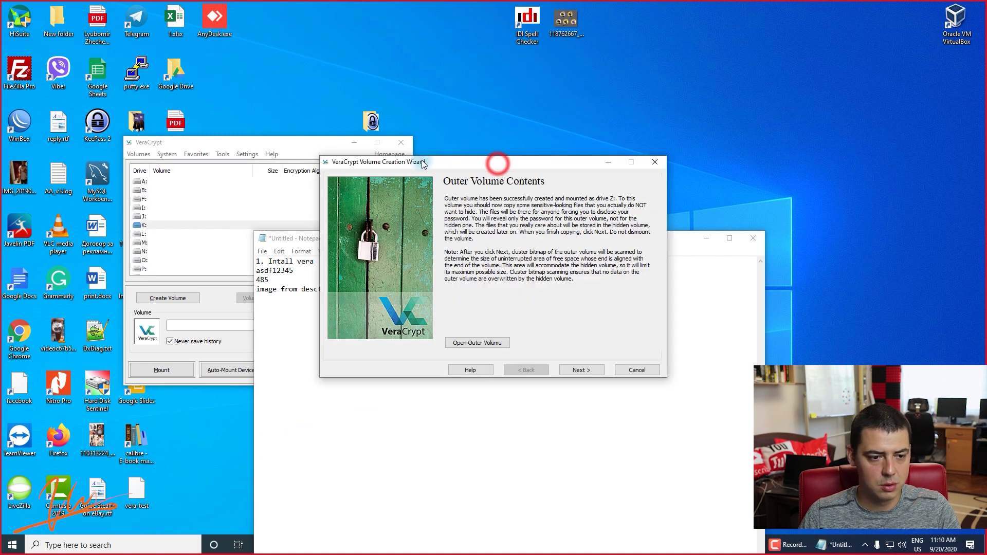
click(499, 343)
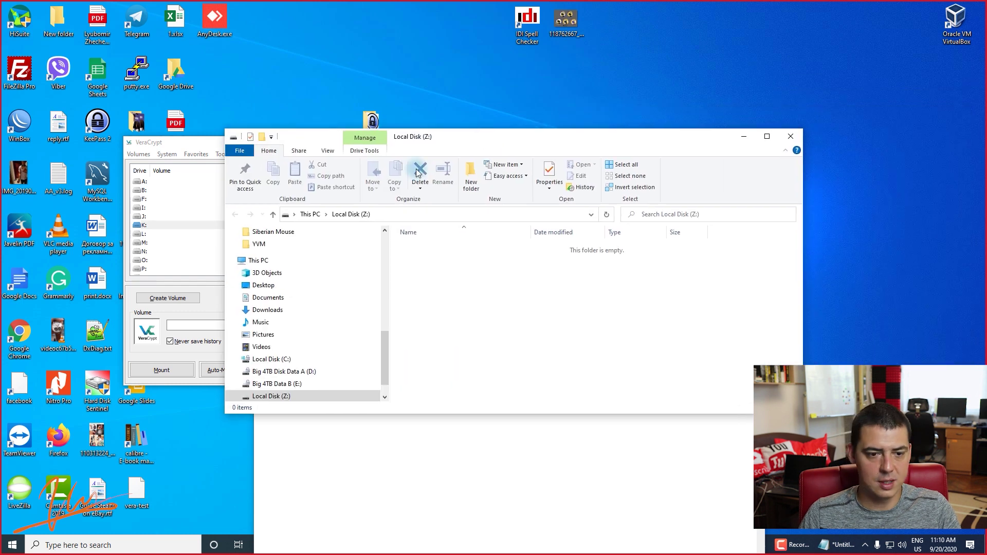
click(311, 214)
click(705, 378)
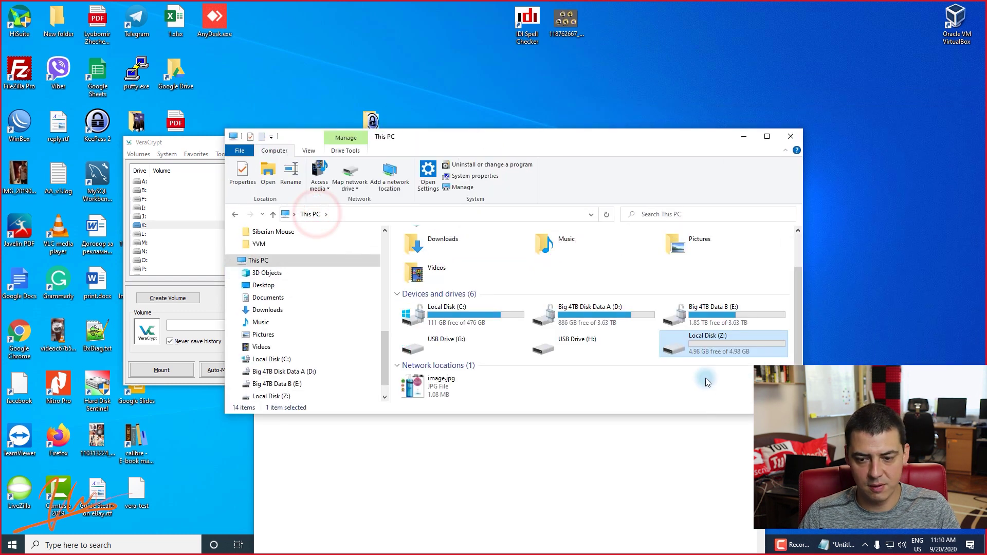
double_click(718, 351)
Copy the contract .doc and putty.exe onto Z: as decoys, close Explorer, and continue.
drag(674, 362, 387, 233)
click(92, 237)
drag(497, 289, 546, 285)
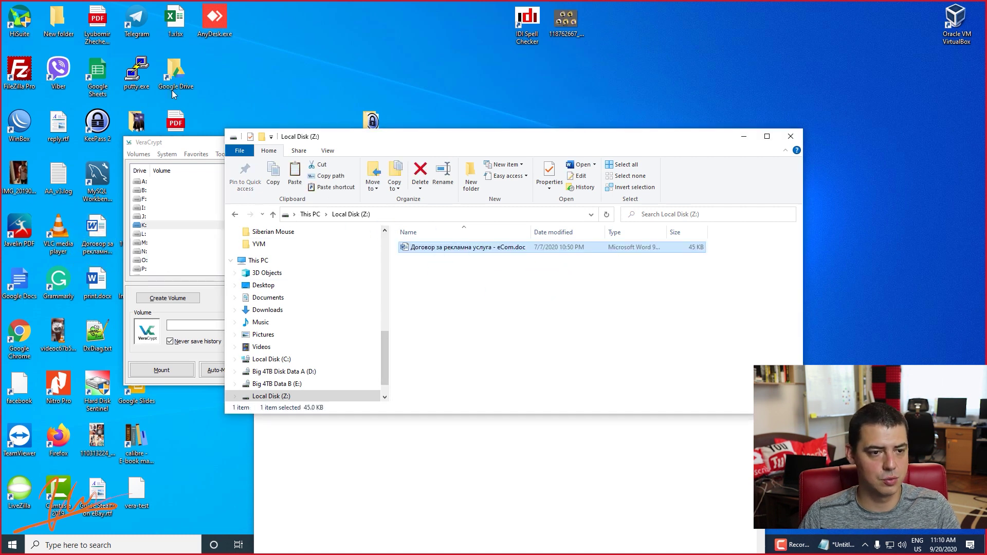
drag(137, 75, 499, 302)
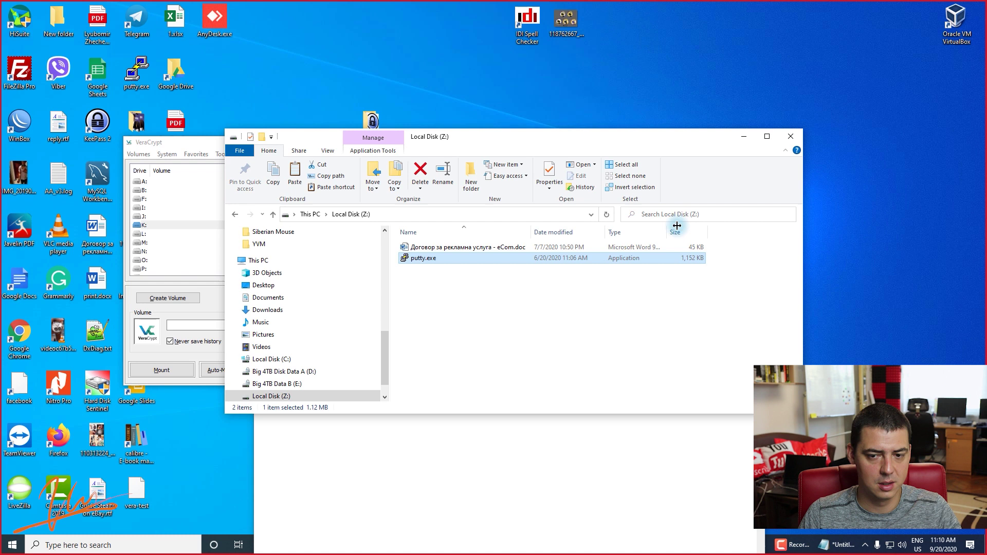
drag(514, 297, 347, 204)
click(554, 349)
drag(626, 359, 393, 241)
click(438, 278)
key(ctrl+a)
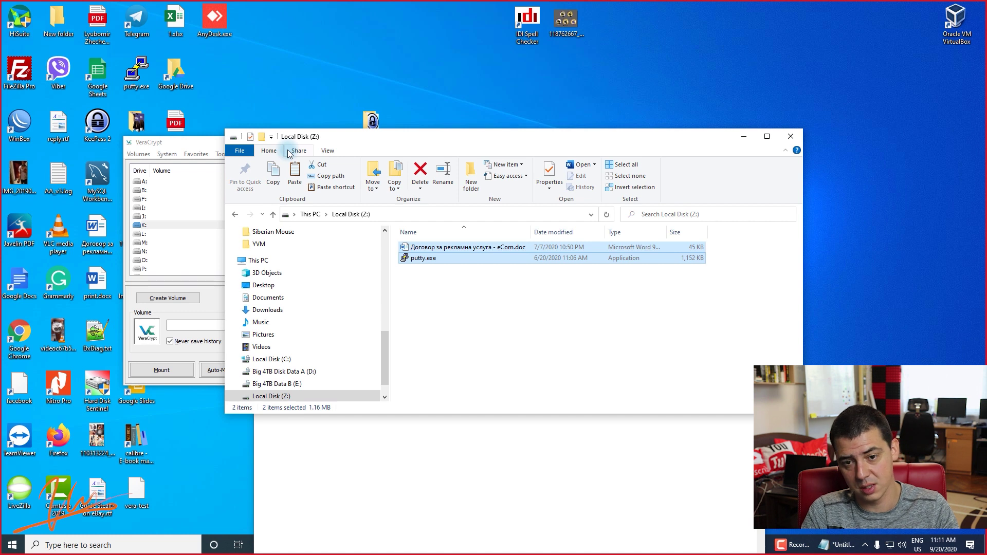
click(781, 136)
click(575, 368)
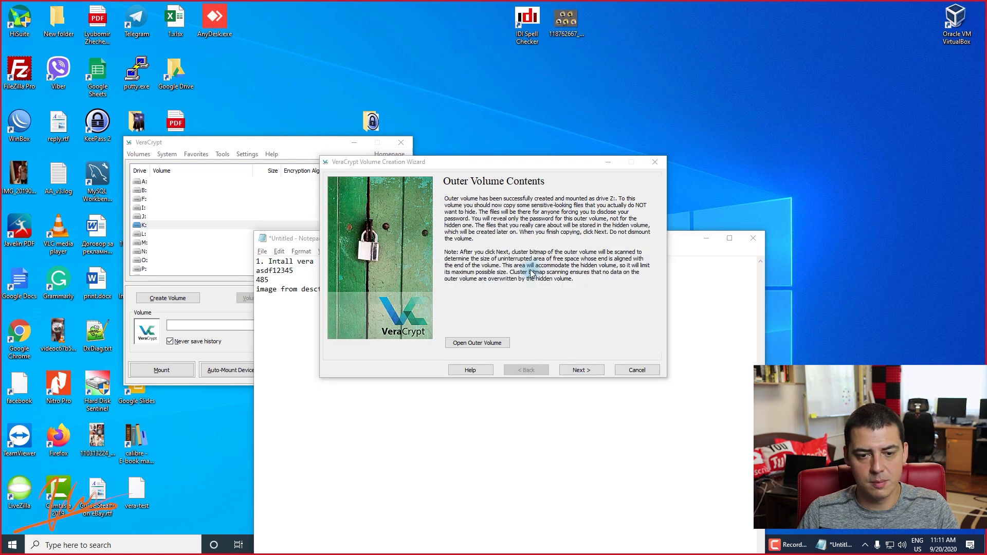
Add a '2.' line to the Notepad notes and advance past the Hidden Volume introduction.
click(569, 319)
click(468, 201)
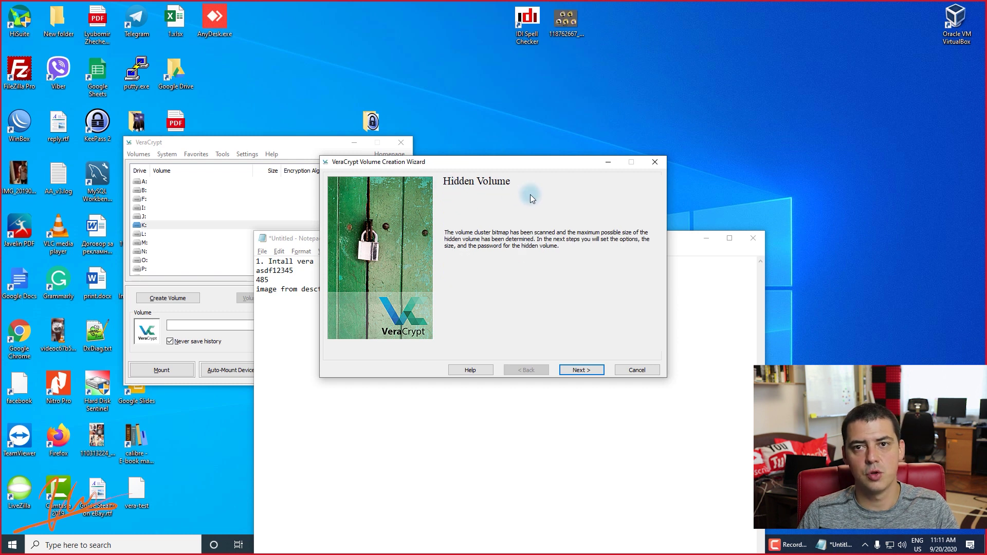
click(278, 264)
double_click(265, 279)
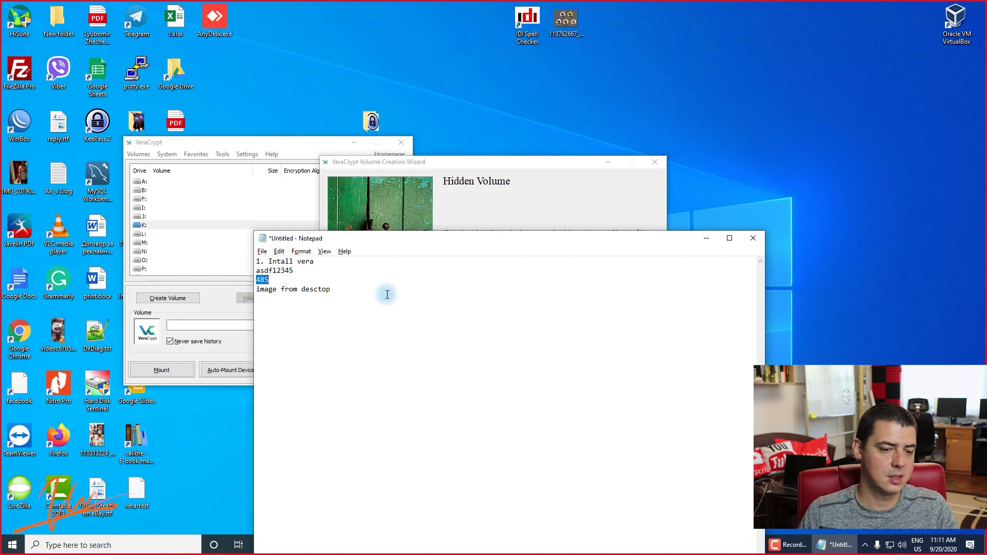
drag(378, 294, 211, 298)
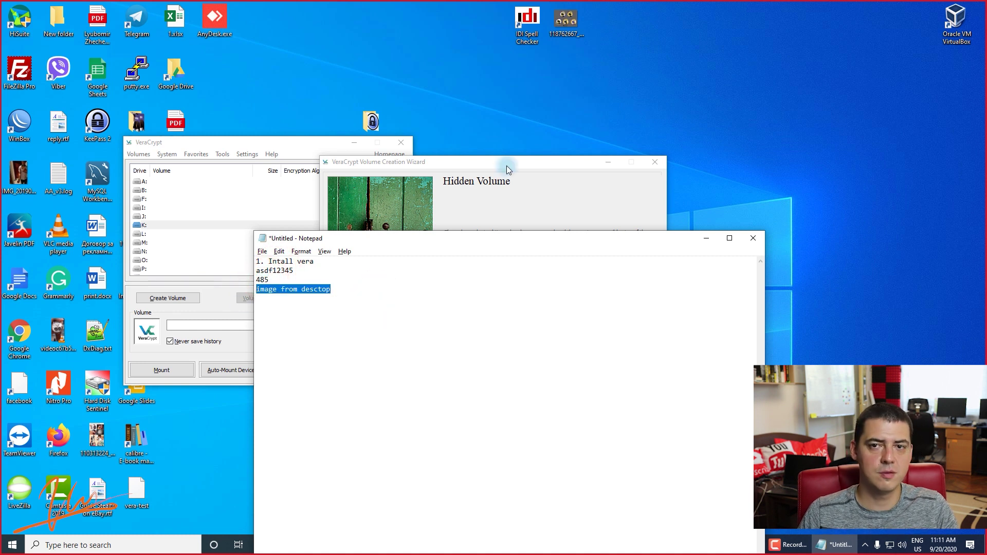
click(493, 269)
click(478, 296)
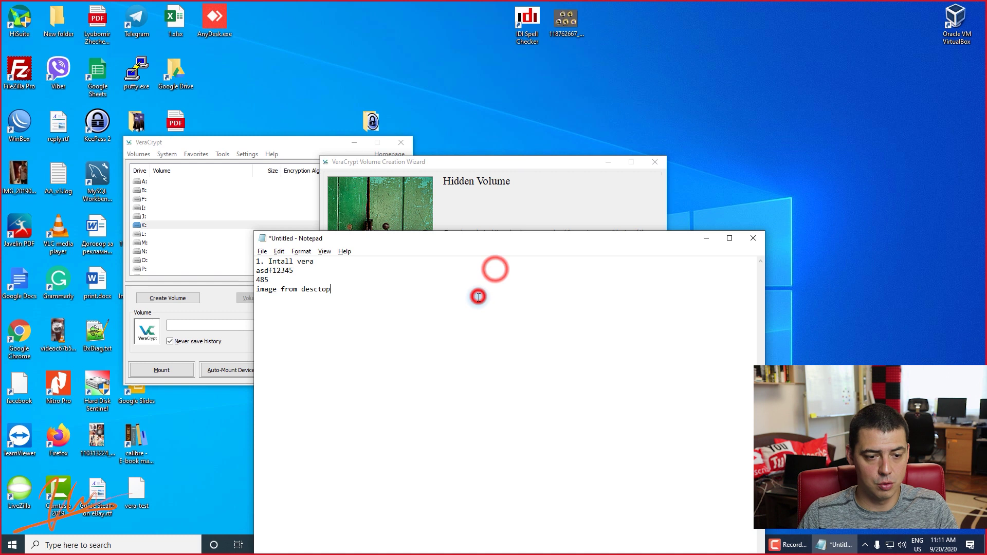
text(2.)
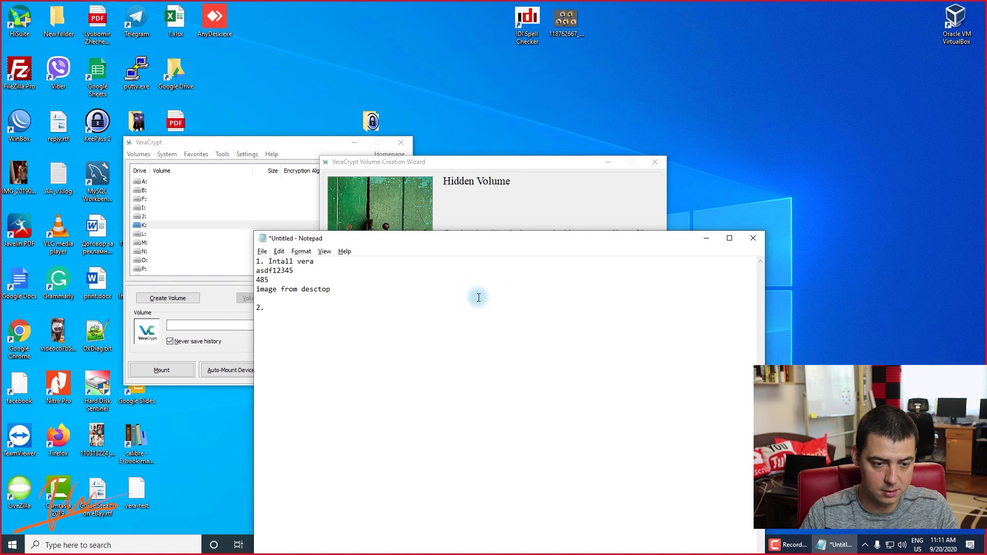
click(514, 161)
click(580, 370)
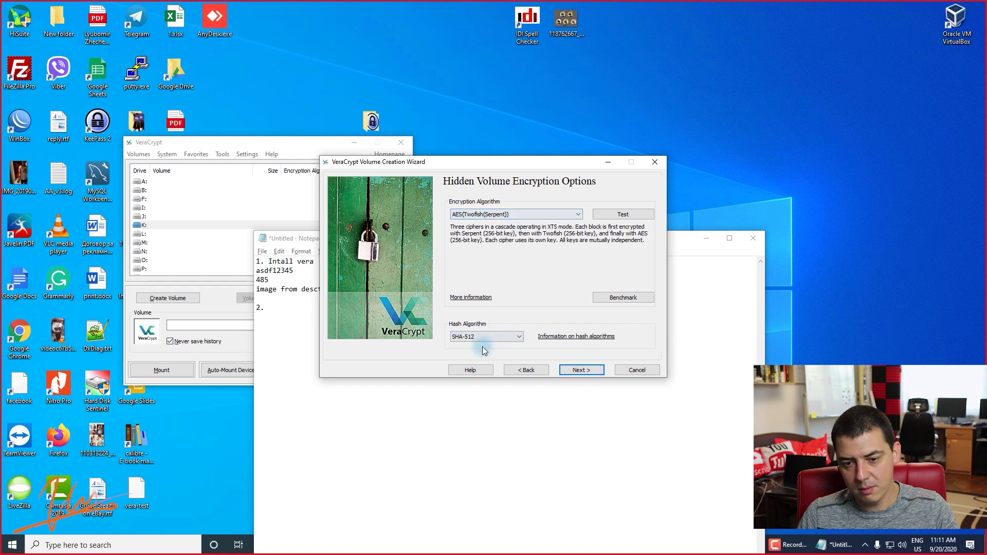
Keep AES(Twofish(Serpent)) with SHA-512 and enter a 4 GB hidden volume size.
click(582, 368)
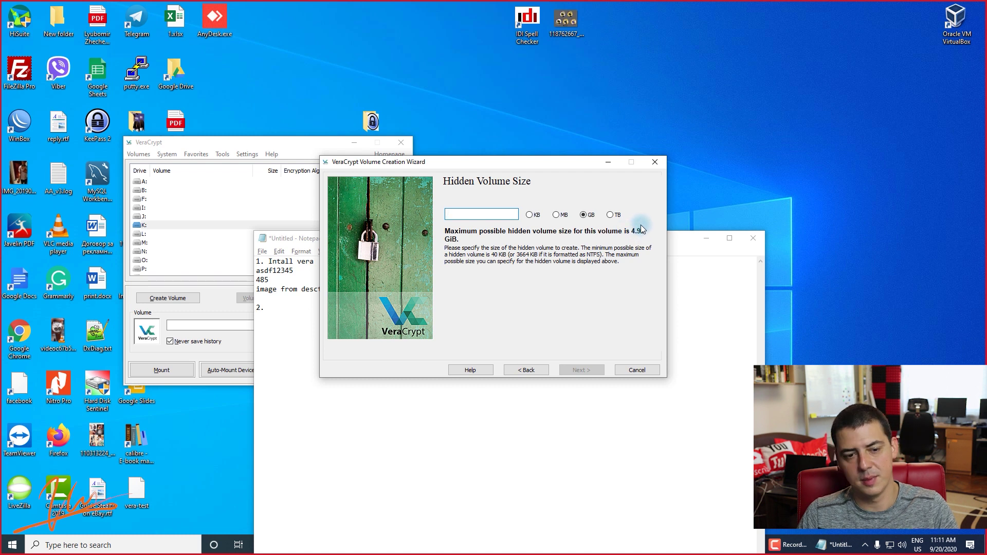
click(515, 211)
click(478, 211)
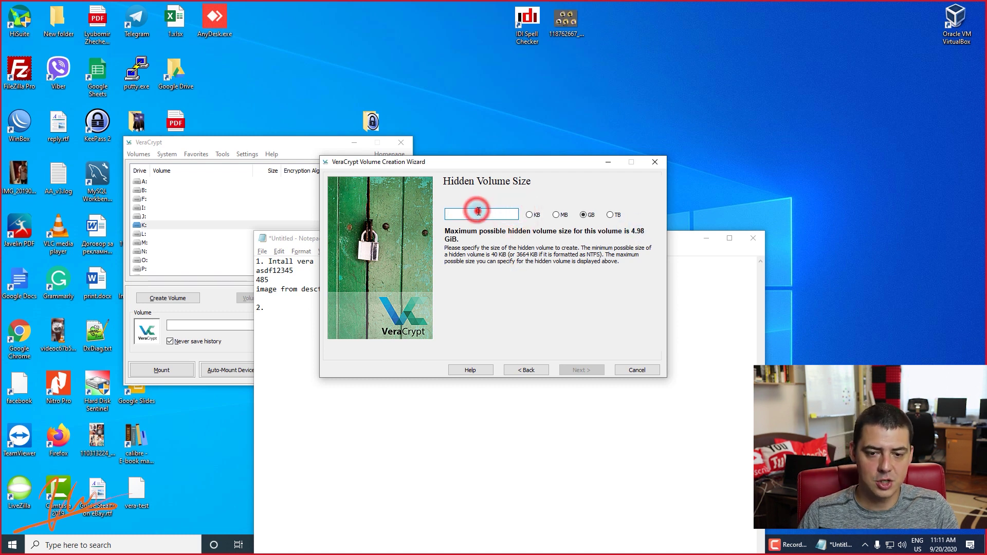
text(4)
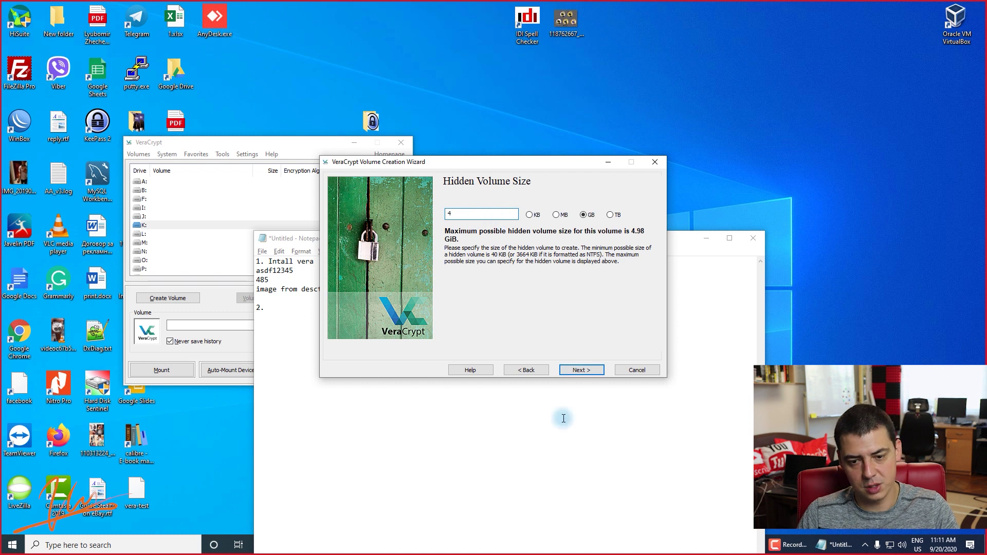
click(583, 370)
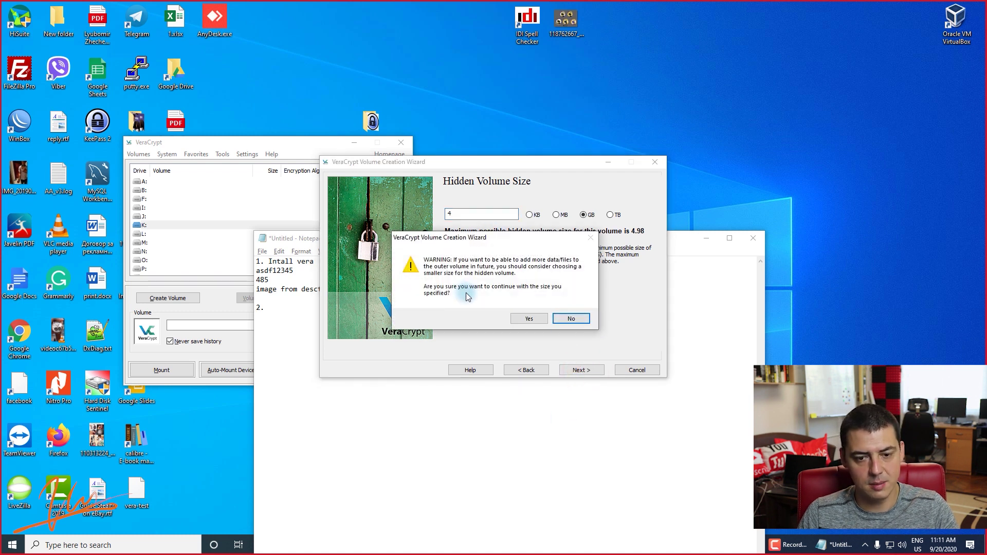
Confirm the 4 GB size, note a new hidden volume password, and enter it in both password fields.
click(532, 318)
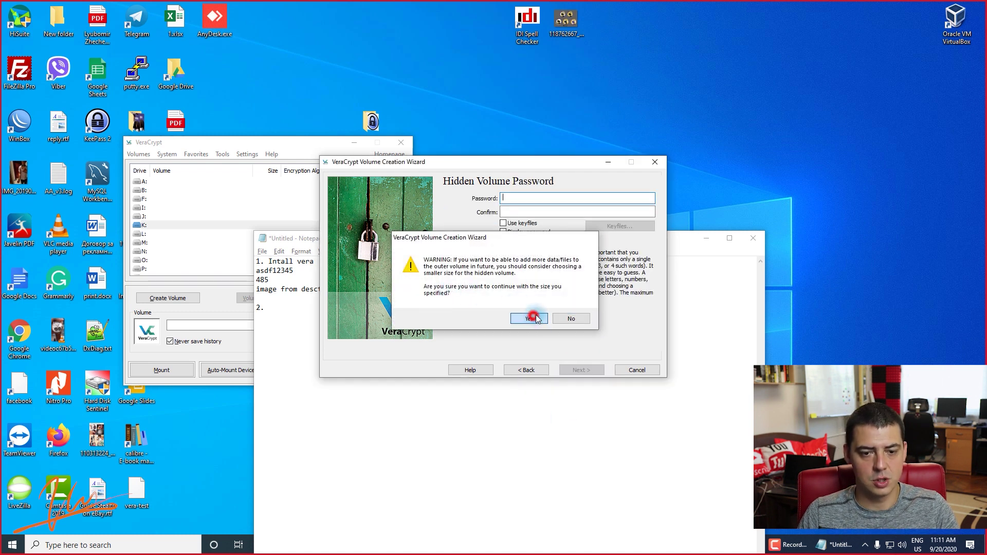
click(288, 292)
drag(297, 271, 232, 265)
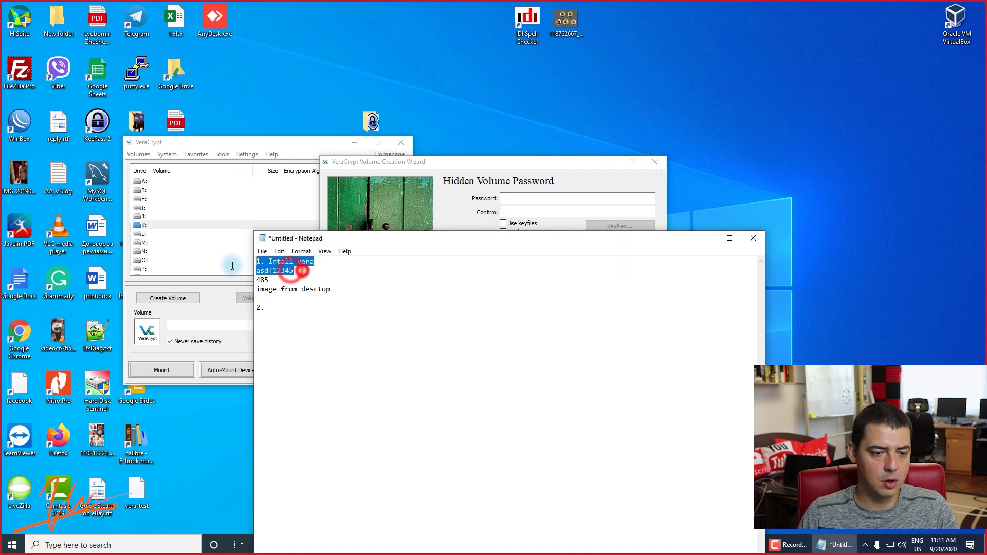
double_click(288, 271)
key(ctrl+c)
click(308, 315)
key(ctrl+v)
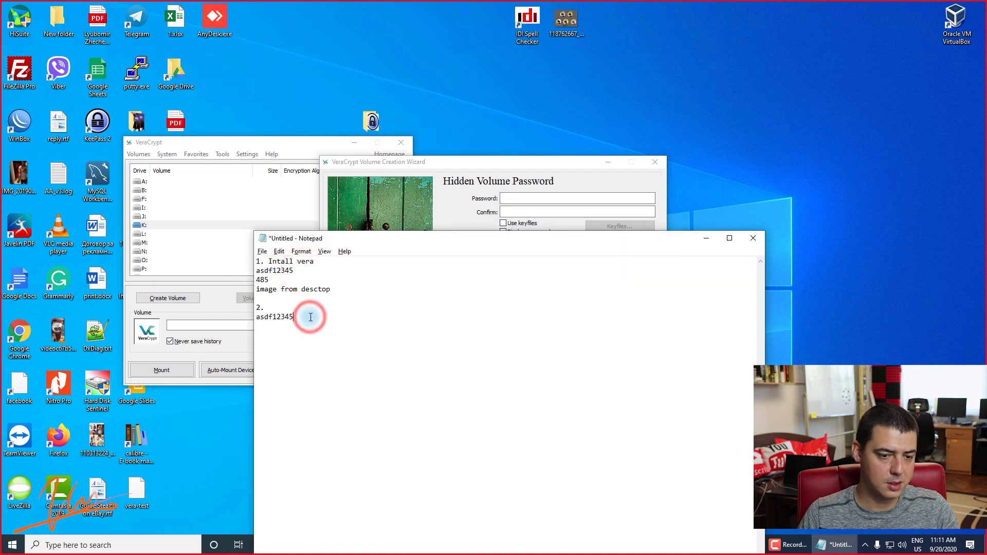
text(6)
double_click(310, 317)
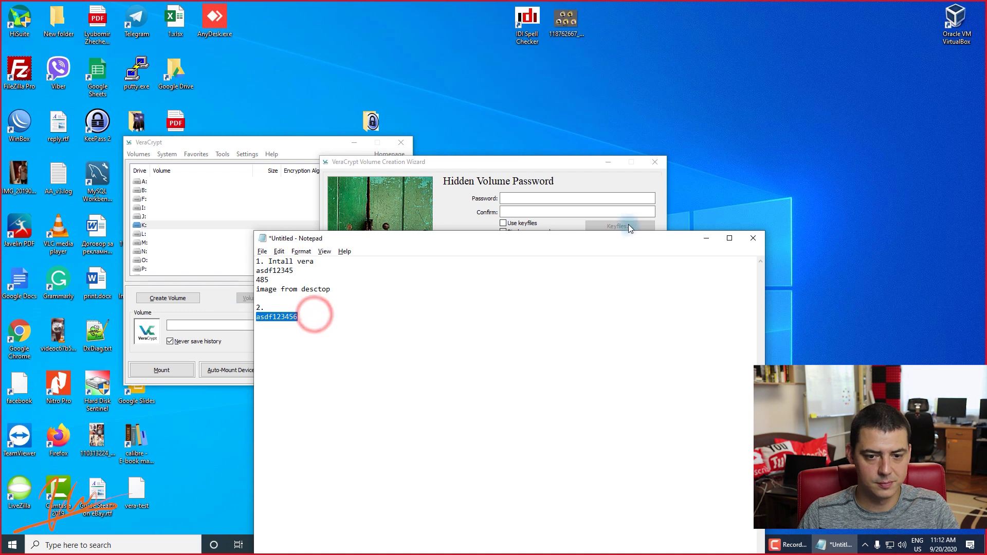
key(ctrl+c)
click(555, 198)
key(ctrl+v)
click(547, 211)
key(ctrl+v)
Enable keyfiles and add the desktop photo IMG_20190705_215038.jpg as the hidden volume keyfile.
click(518, 223)
click(606, 226)
click(375, 284)
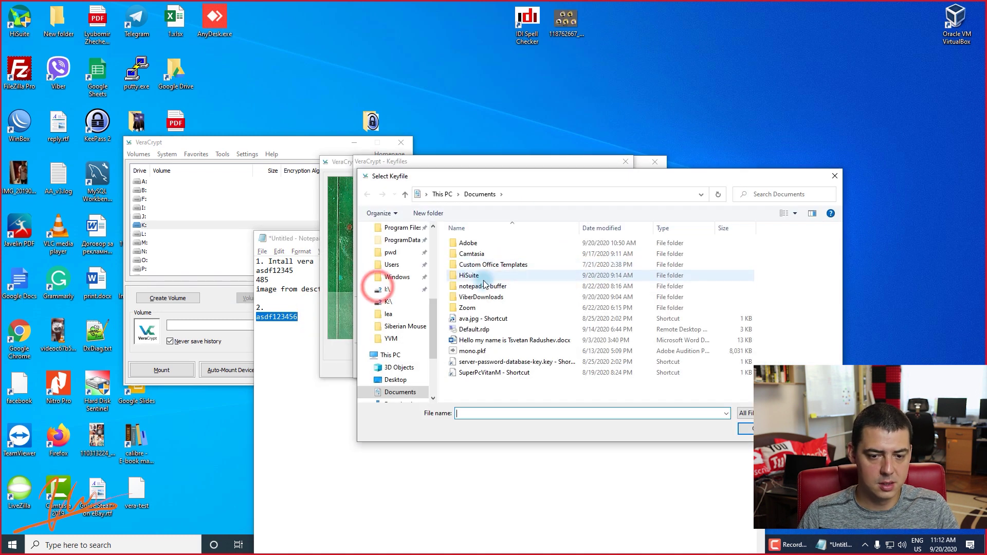
click(484, 285)
scroll(405, 266, up, 5)
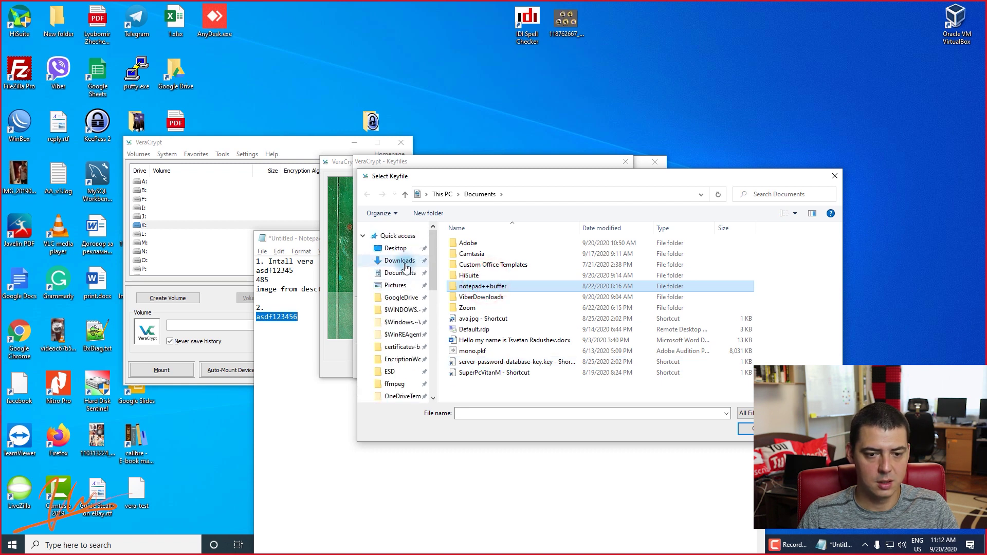
click(395, 249)
scroll(576, 318, down, 2)
scroll(575, 319, down, 8)
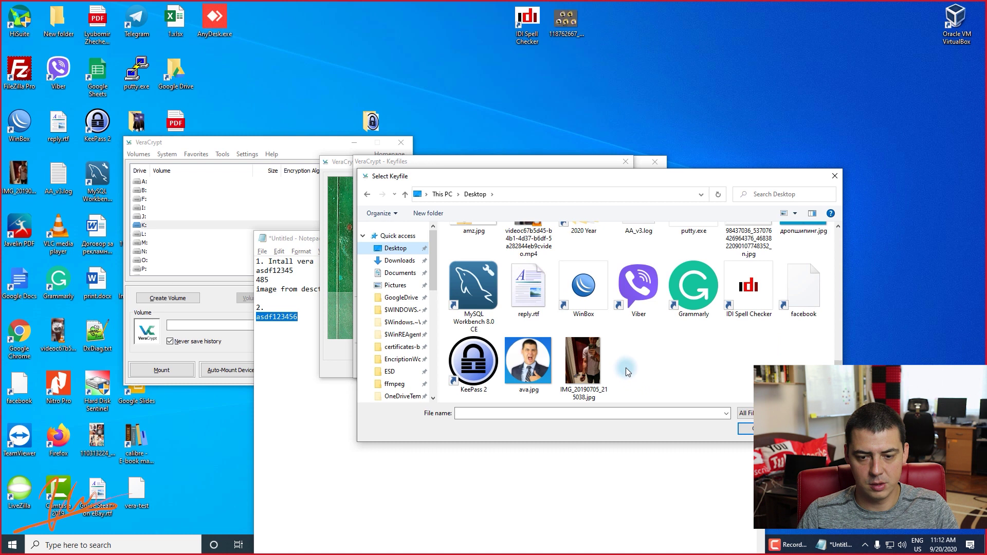
click(591, 362)
click(622, 367)
click(580, 363)
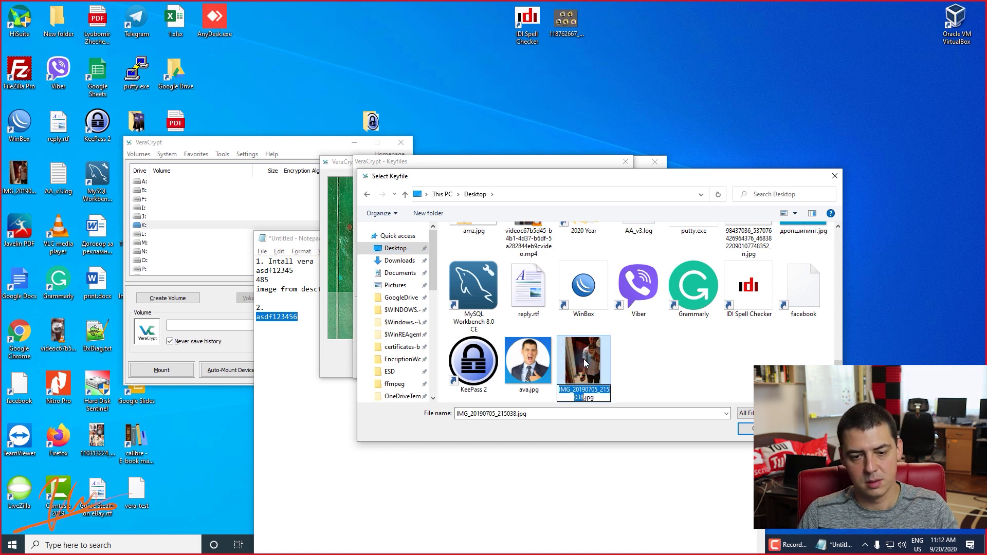
double_click(583, 359)
Record the keyfile name in Notepad, confirm the keyfile list, and accept the short-password warning.
click(288, 348)
key(ctrl+v)
click(474, 163)
click(603, 181)
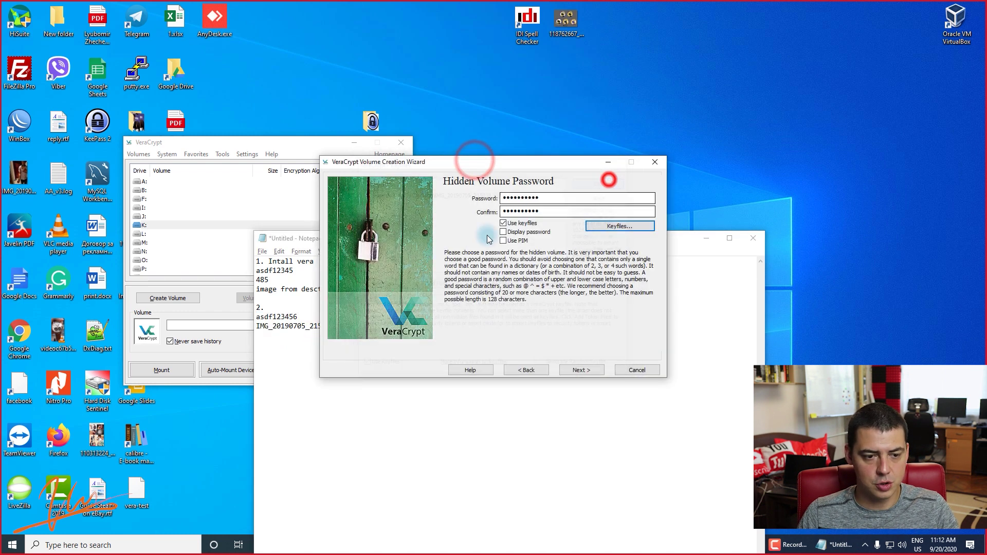
click(581, 370)
click(528, 316)
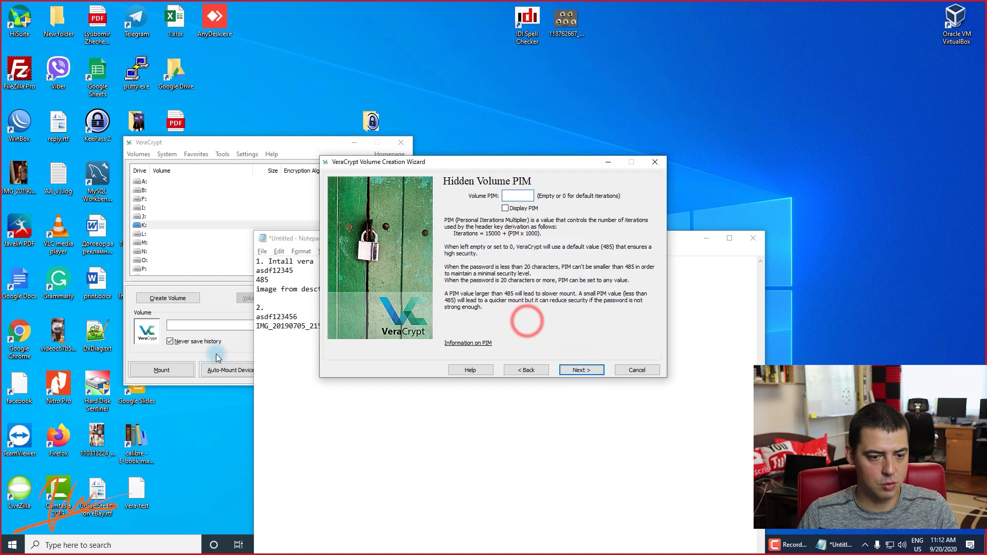
click(265, 357)
click(377, 360)
double_click(339, 370)
click(528, 192)
key(ctrl+v)
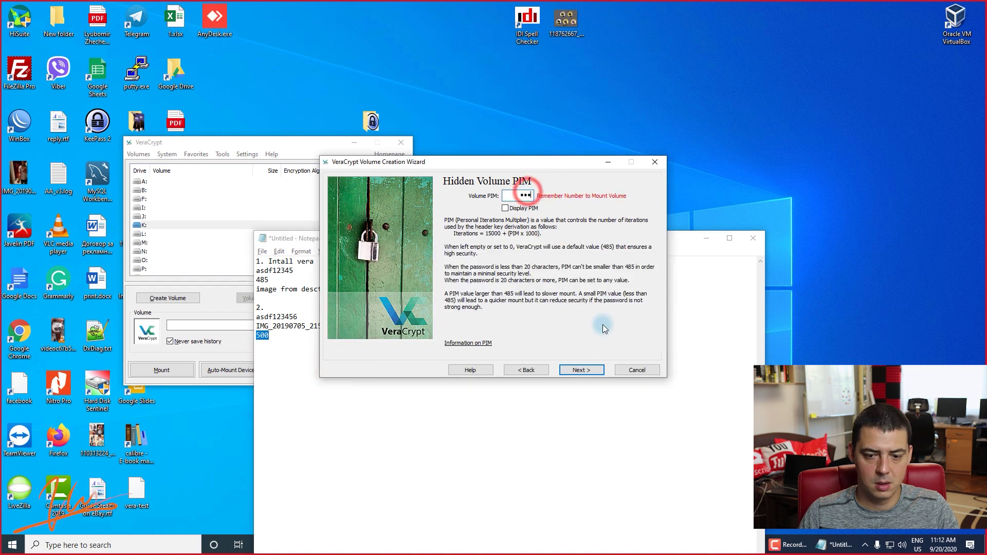
click(582, 370)
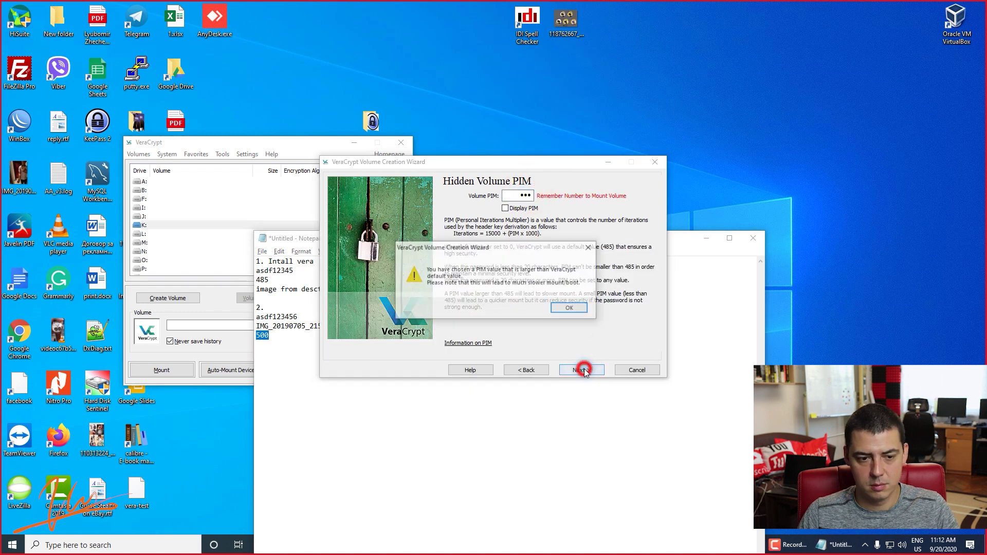
click(565, 307)
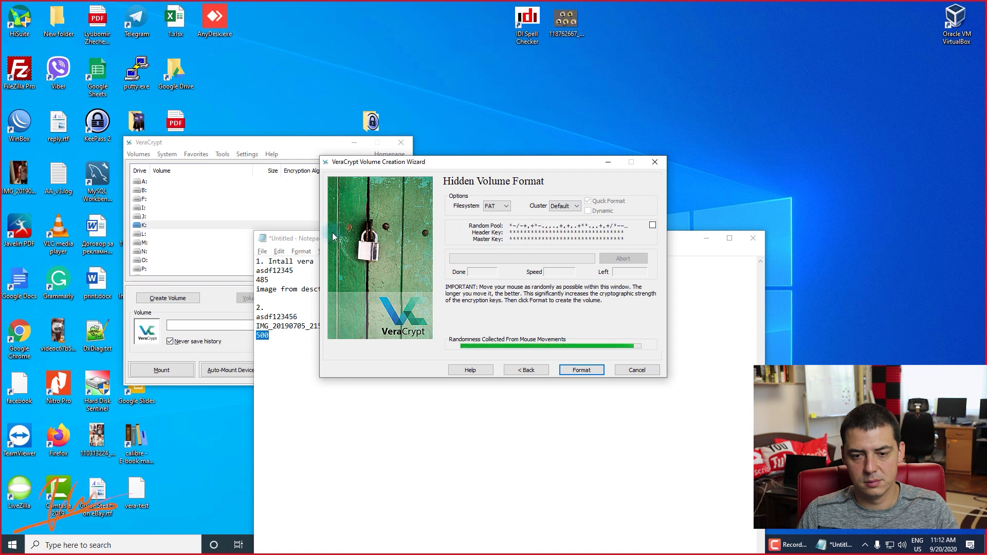
Format the FAT hidden volume, dismiss the success message, and return to the wizard's first page.
click(581, 370)
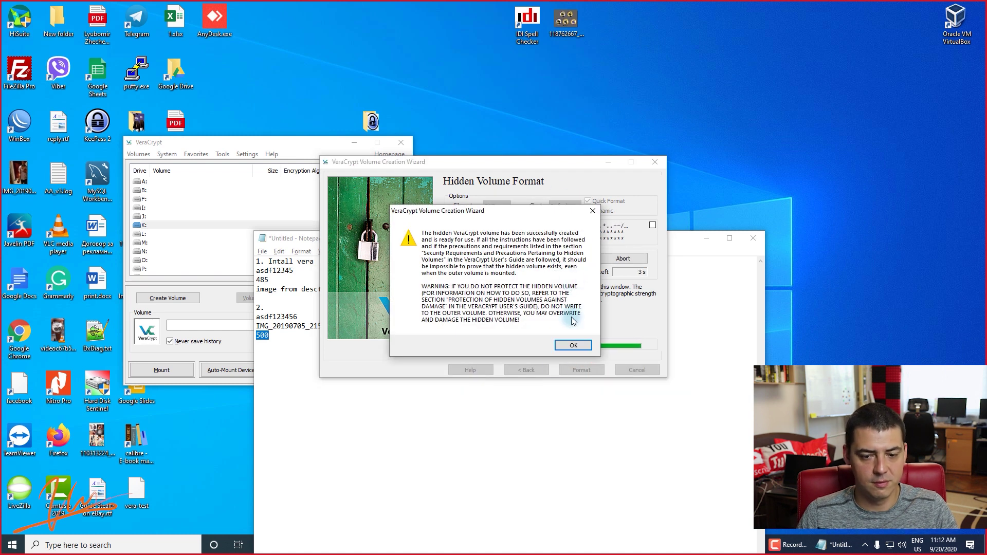
click(572, 345)
click(583, 370)
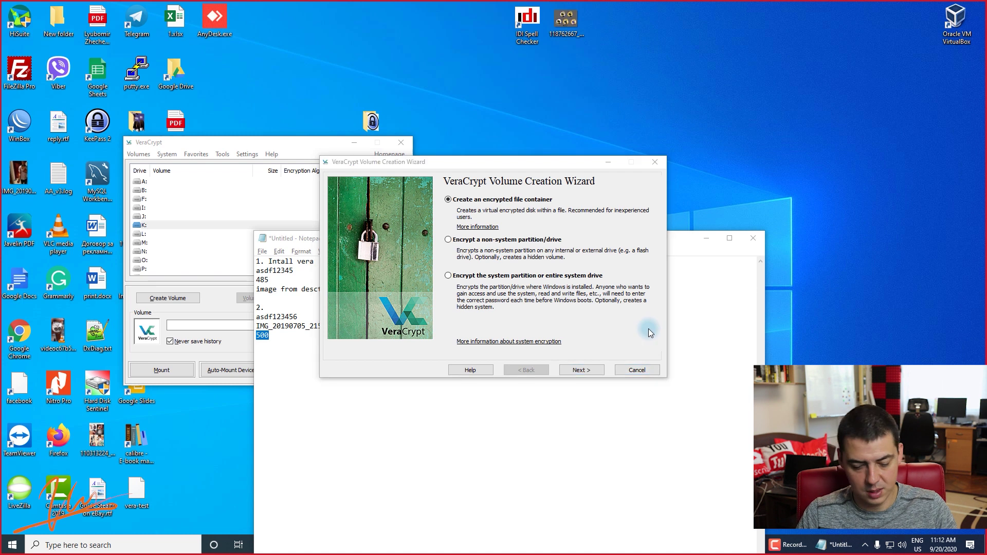
Open Local Disk C: in File Explorer, look at This PC, then close the window.
key(super)
text(C:)
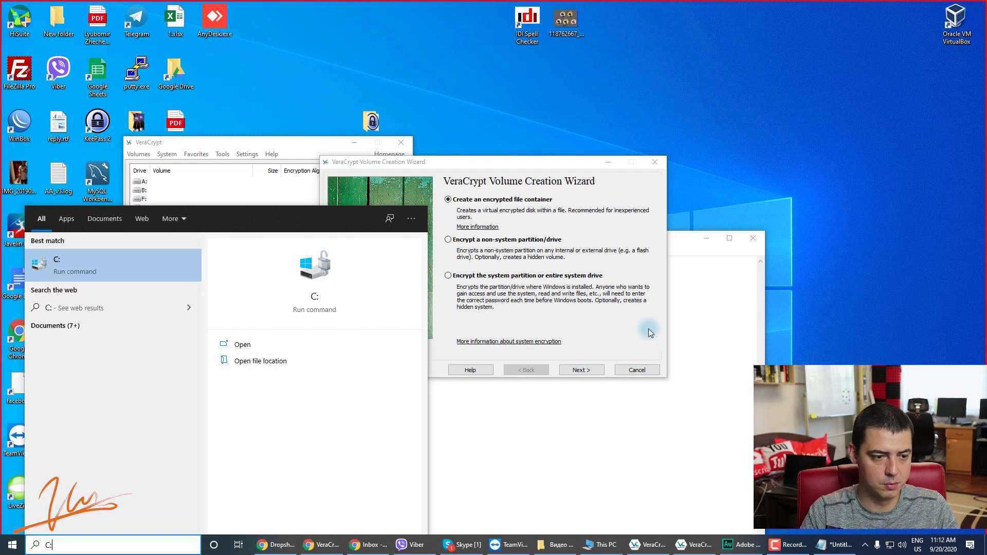
key(Return)
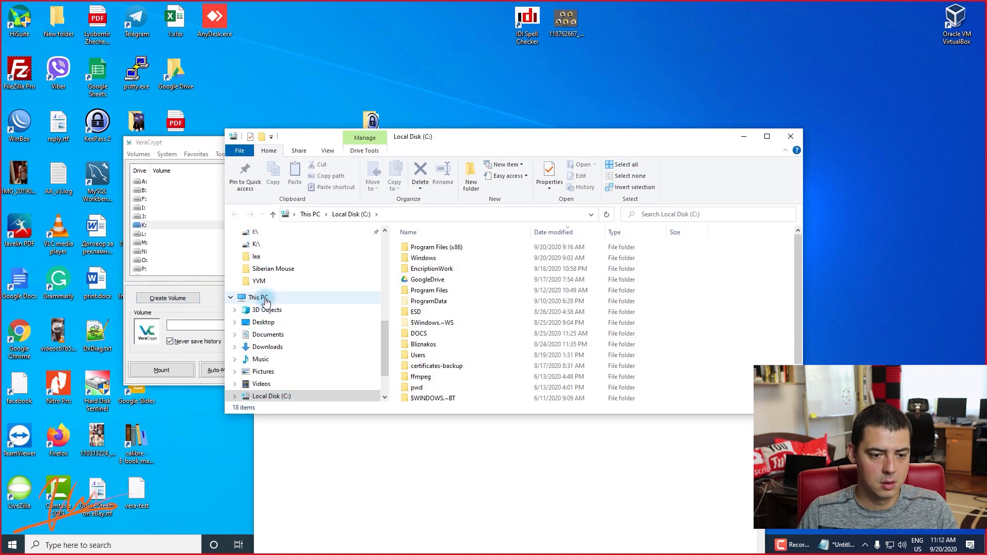
click(266, 302)
scroll(580, 329, down, 2)
click(786, 135)
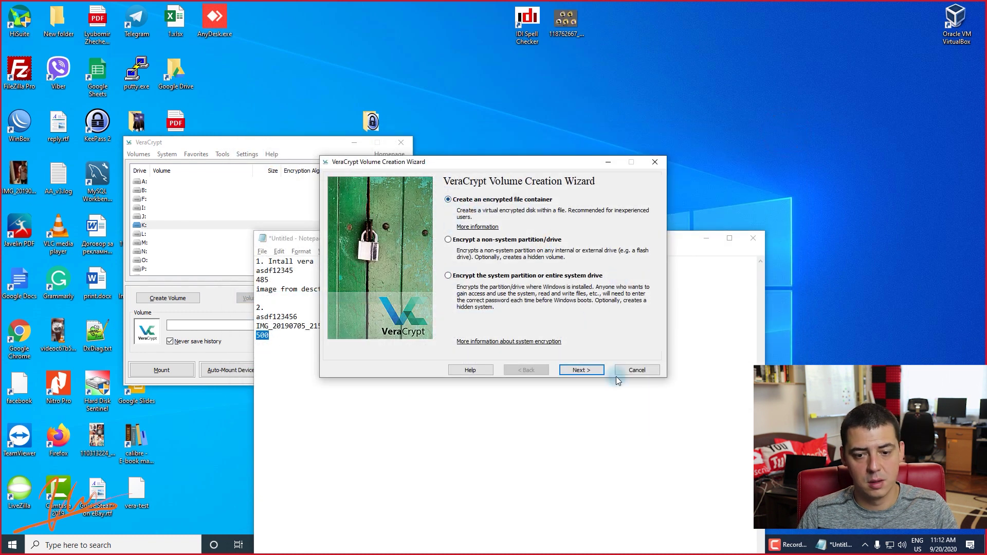
Cancel the Volume Creation Wizard and reposition the VeraCrypt main window.
click(636, 370)
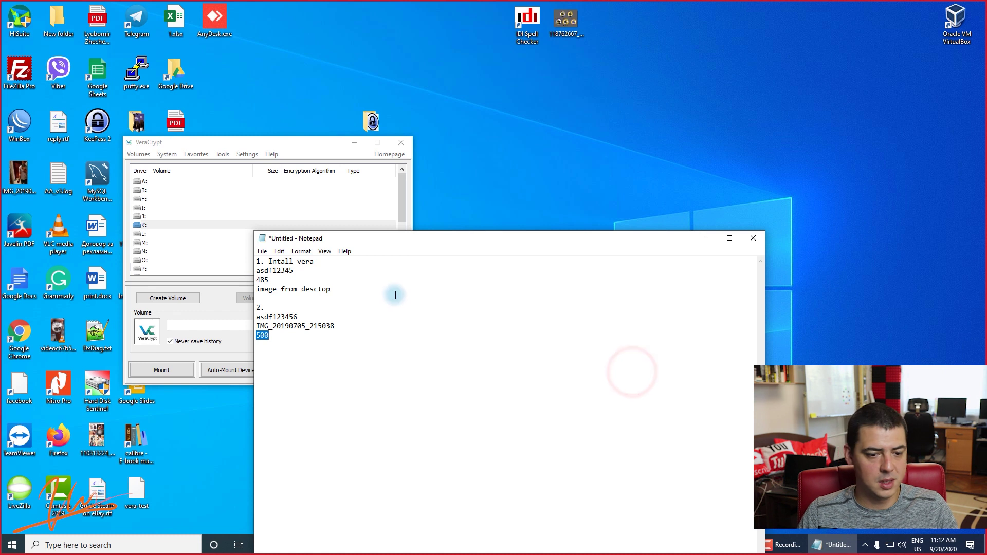
drag(213, 146, 433, 82)
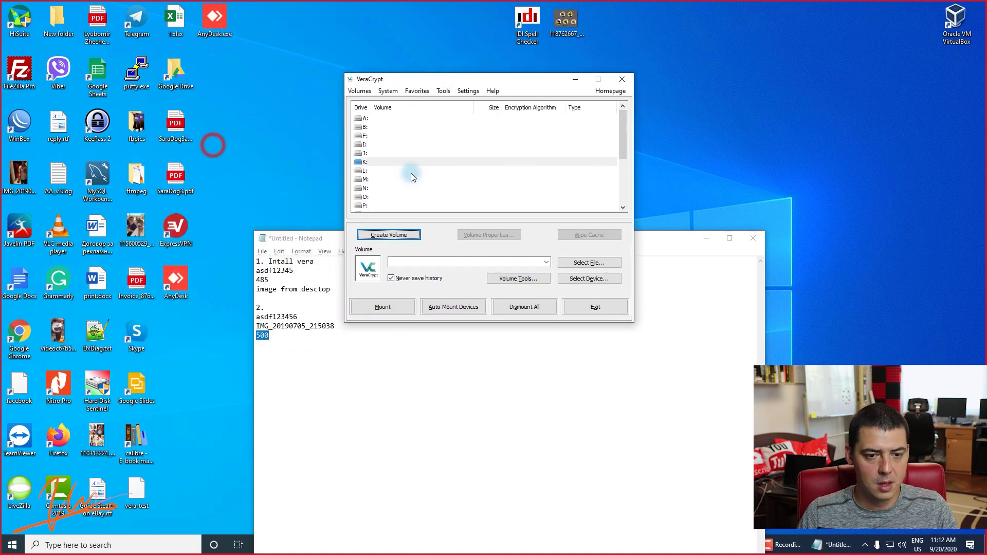
click(297, 341)
click(472, 82)
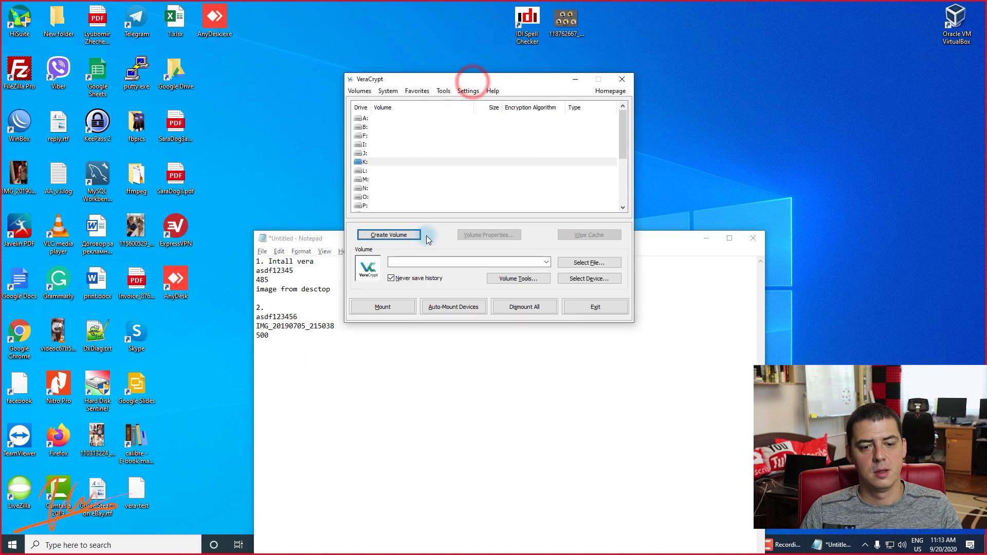
Select the vera-test file on the Desktop as the volume to mount.
click(584, 262)
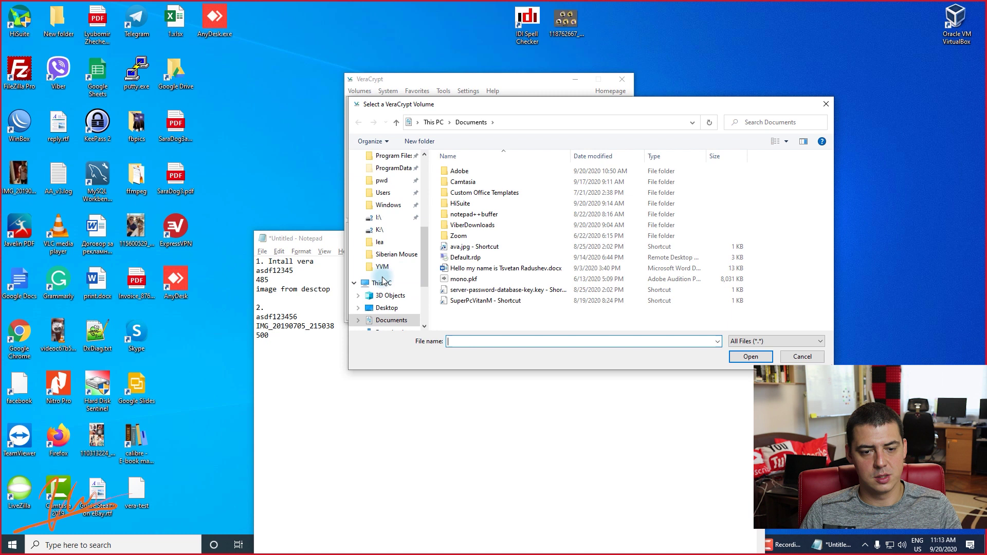
click(387, 307)
click(499, 240)
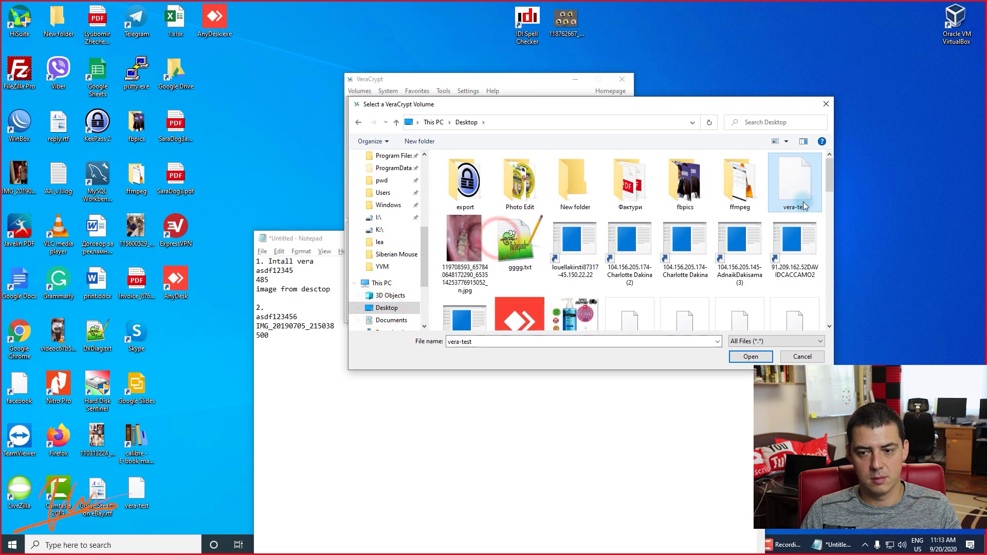
double_click(802, 181)
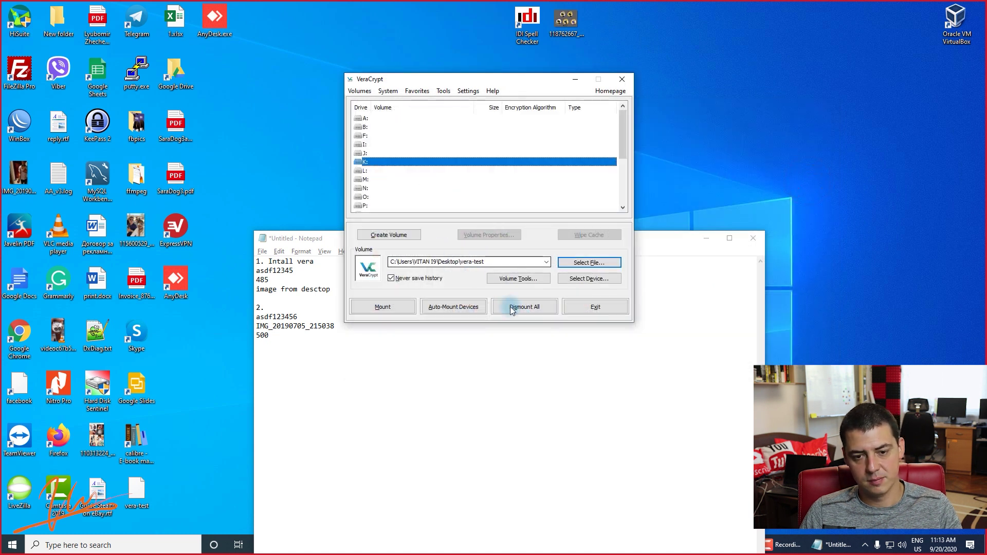
Start mounting vera-test and locate the second volume's password in the notes.
click(372, 306)
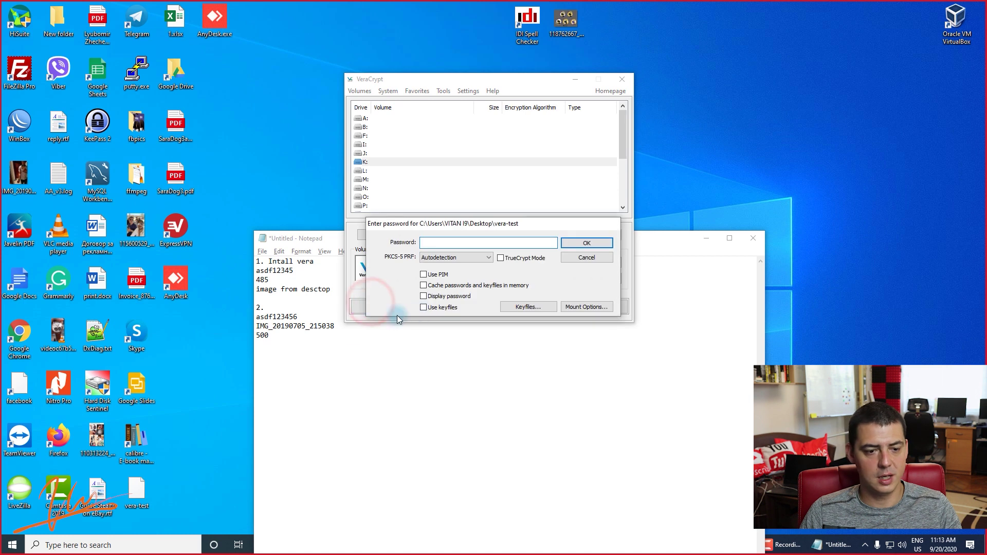
click(294, 271)
double_click(294, 271)
click(264, 280)
click(346, 292)
double_click(317, 292)
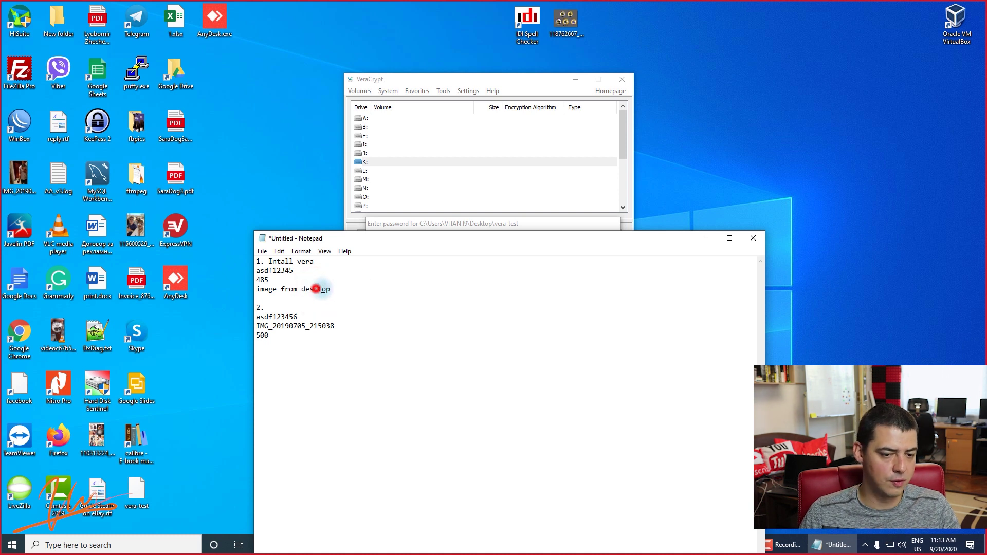
shift+click(334, 290)
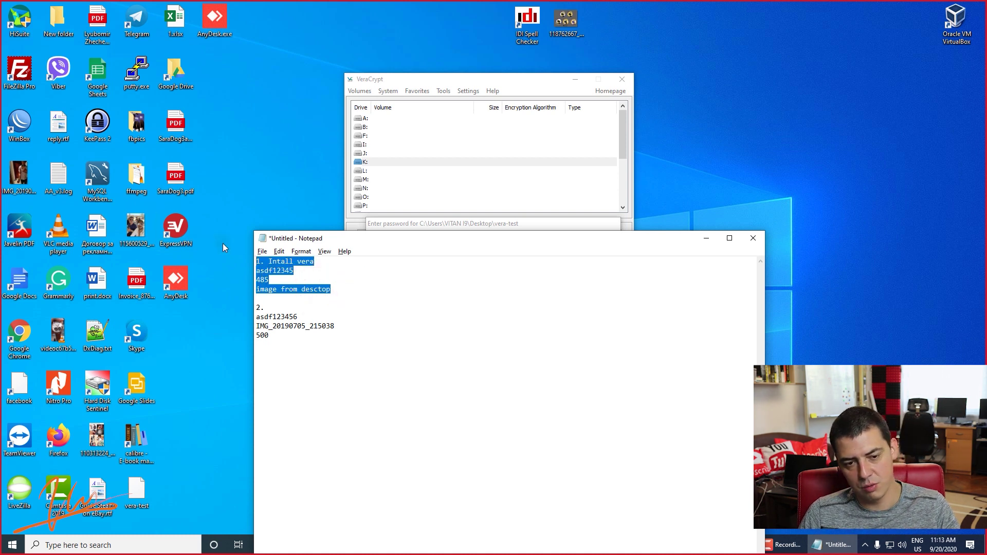
drag(311, 336, 236, 316)
double_click(278, 316)
Rearrange the notes window so the password prompt is uncovered.
drag(349, 231, 311, 334)
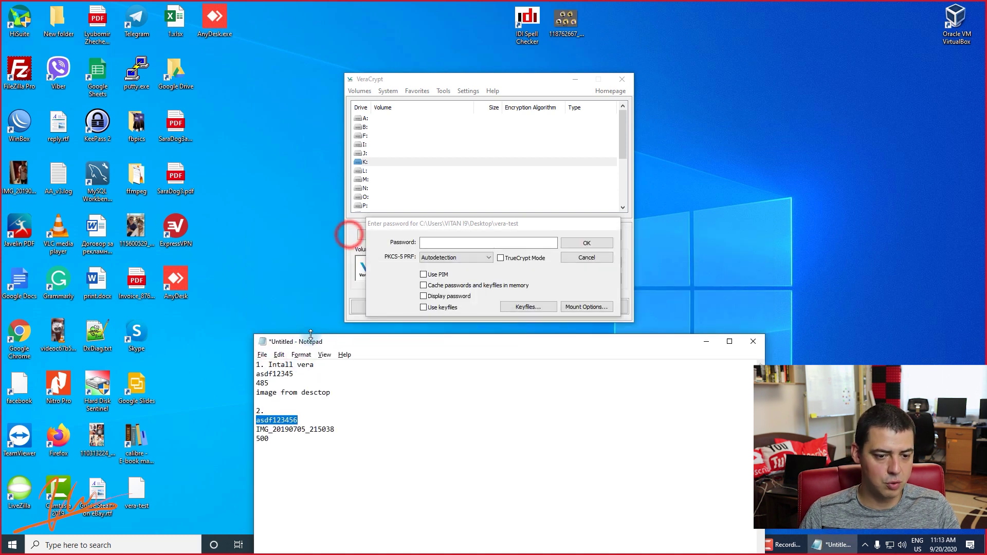
drag(277, 419, 466, 216)
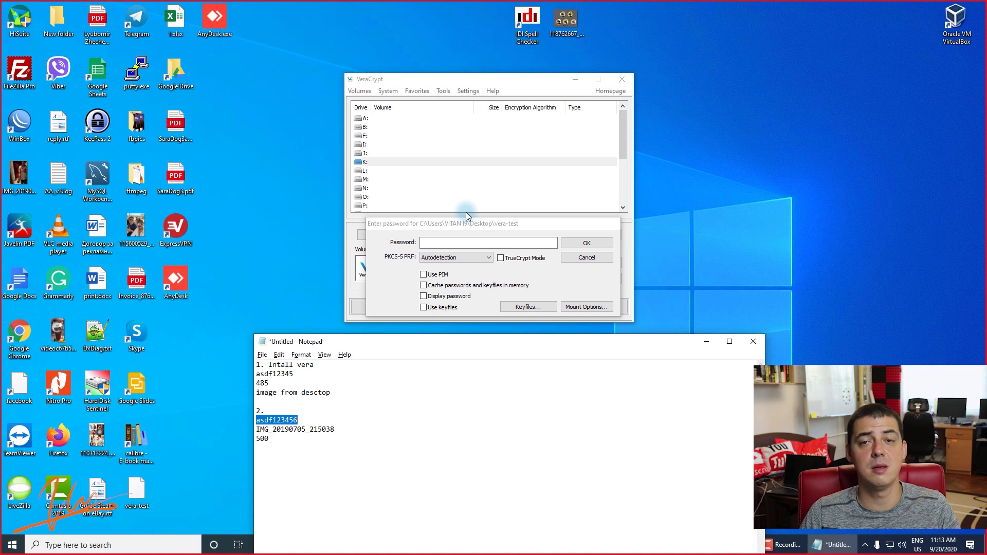
click(347, 420)
double_click(287, 421)
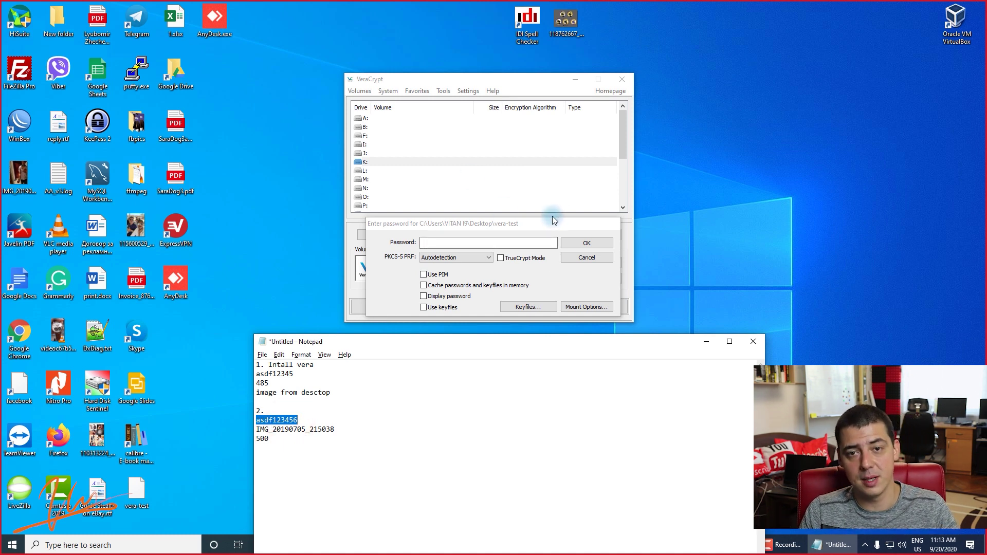
click(493, 351)
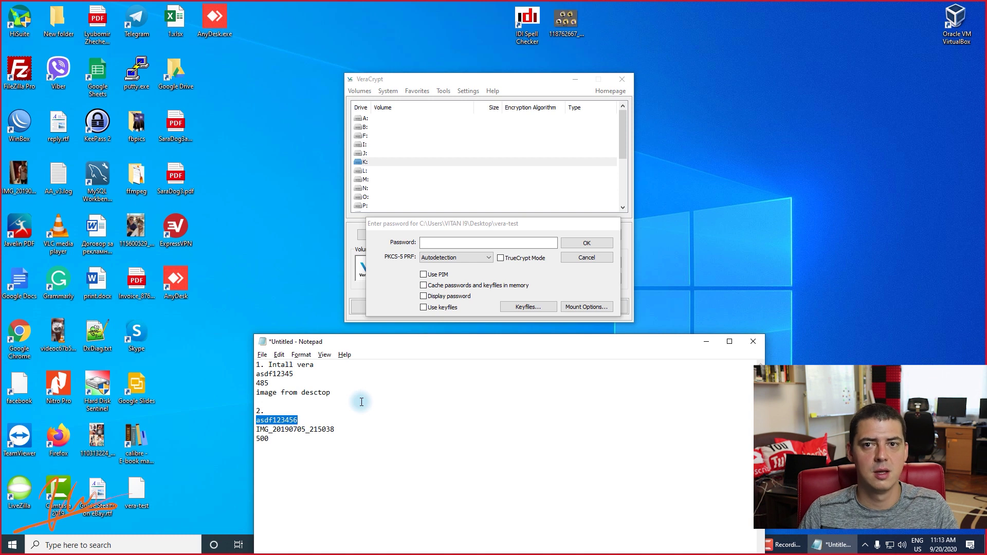
Copy the second password and the PIM from the notes into the mount prompt, enabling PIM.
double_click(318, 416)
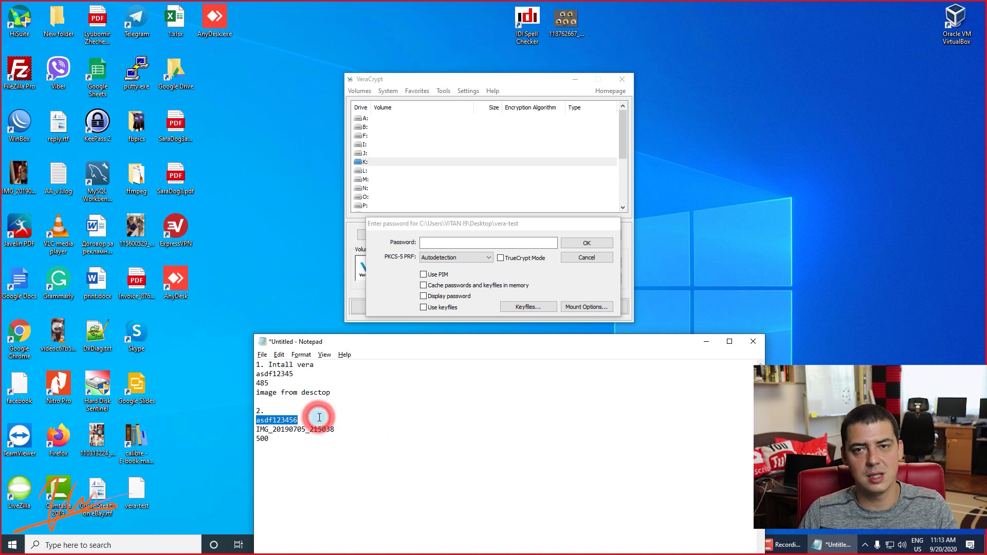
key(ctrl+c)
click(434, 241)
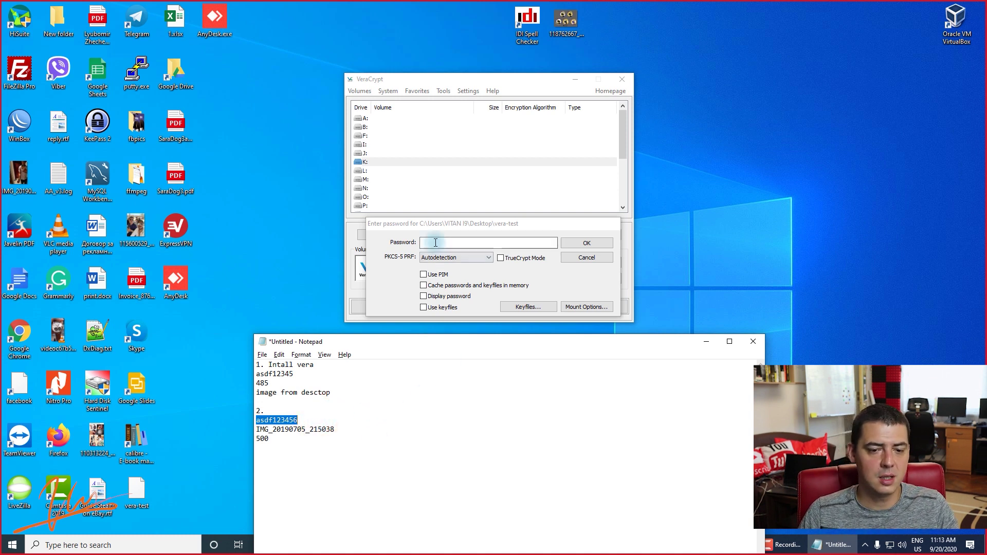
key(ctrl+v)
click(423, 274)
double_click(262, 438)
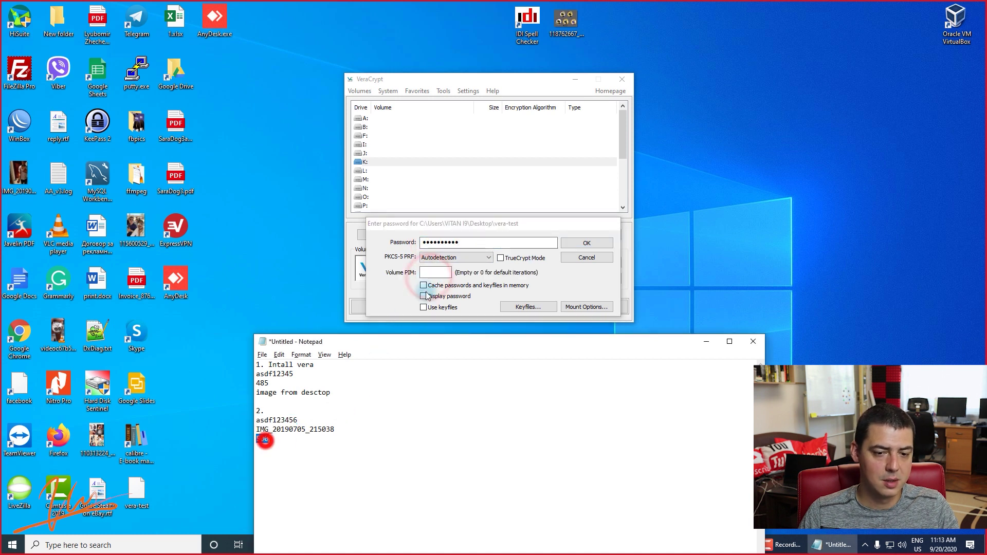
key(ctrl+c)
click(442, 271)
key(ctrl+v)
Enable keyfiles and add Desktop\image.jpg as the volume's keyfile.
click(438, 307)
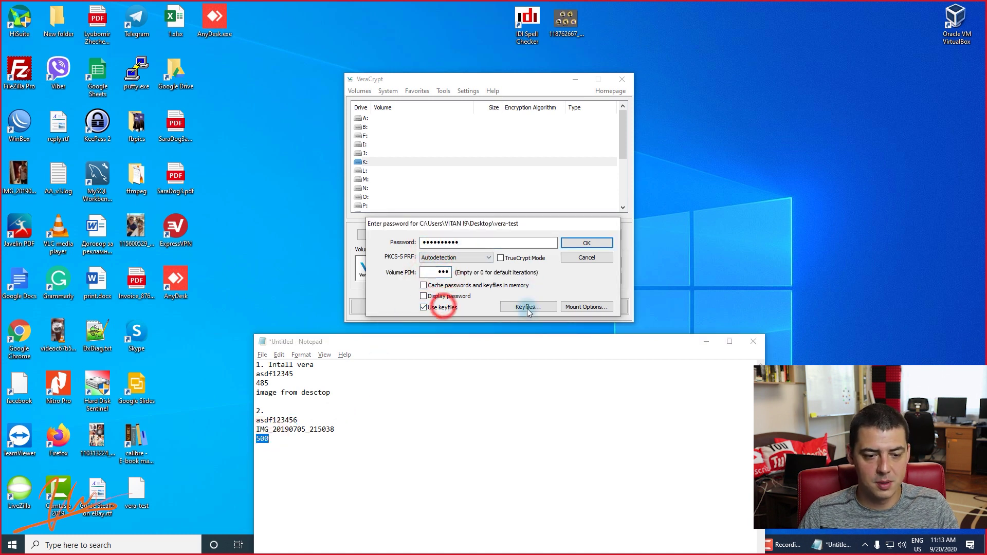
click(528, 307)
click(381, 284)
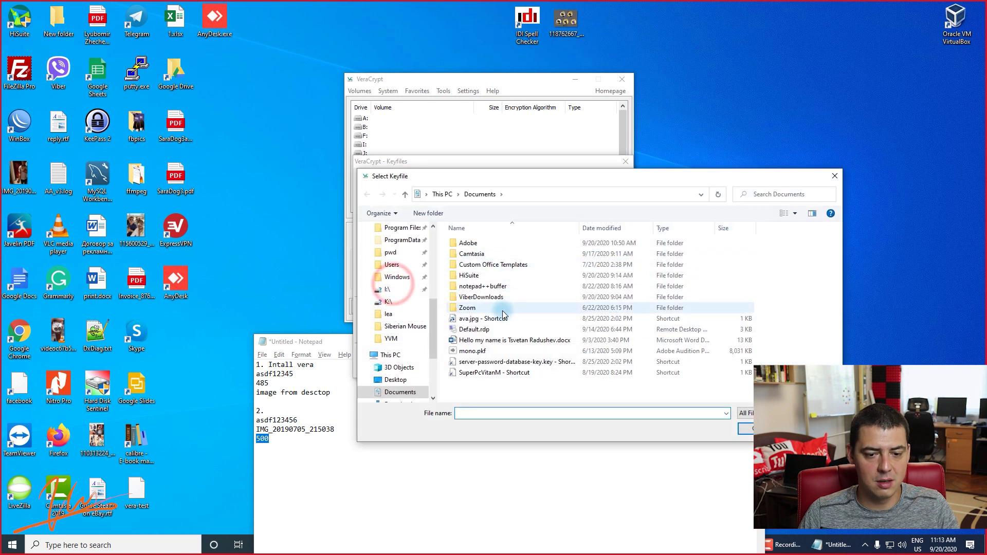
scroll(390, 283, up, 5)
click(395, 248)
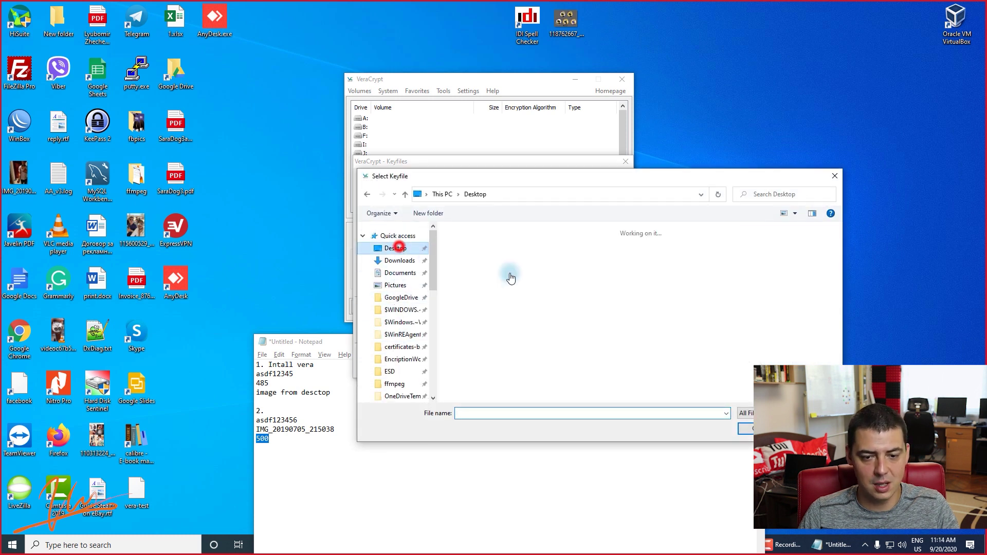
scroll(635, 324, down, 10)
scroll(643, 322, up, 6)
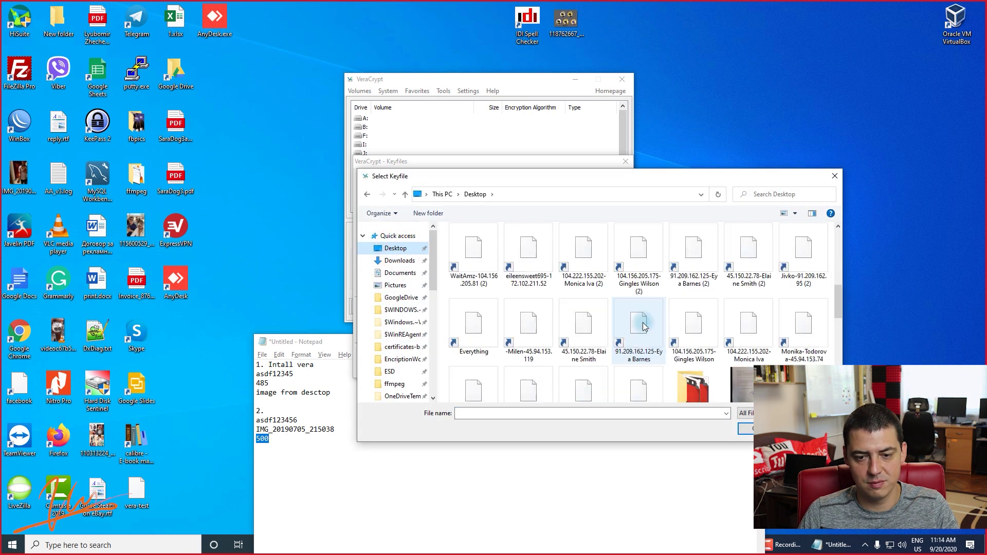
scroll(637, 329, up, 2)
double_click(585, 333)
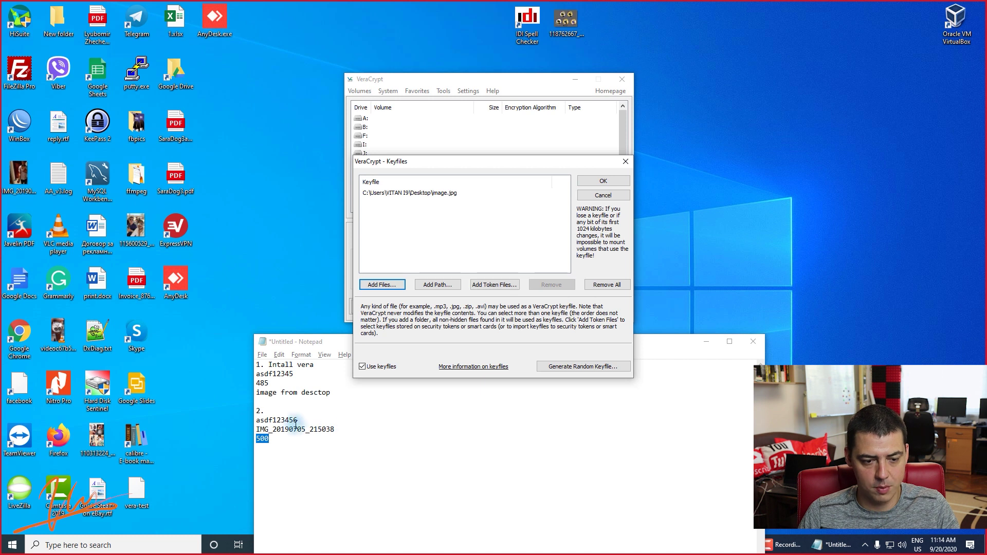
click(593, 182)
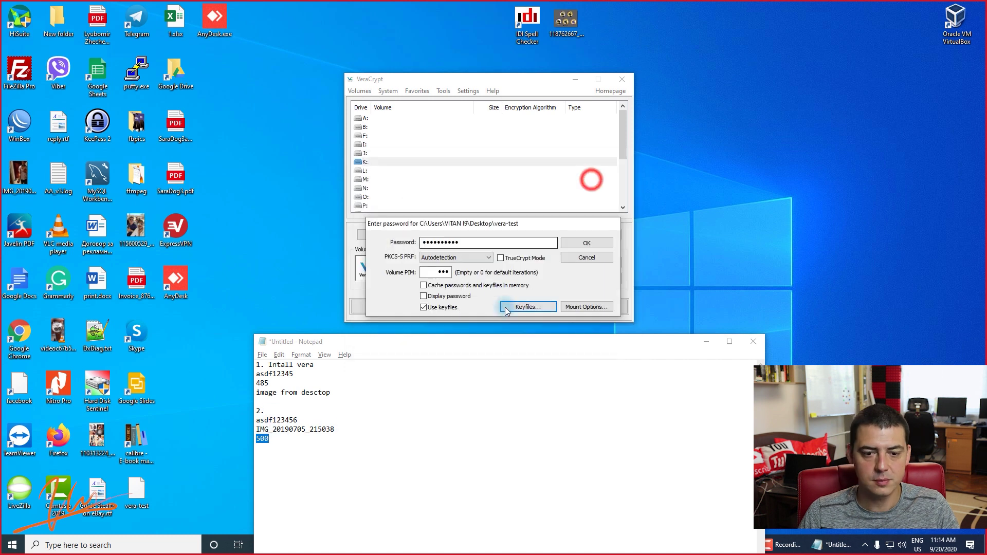
Submit the credentials; mounting fails with an incorrect password, keyfile or PIM error.
click(585, 240)
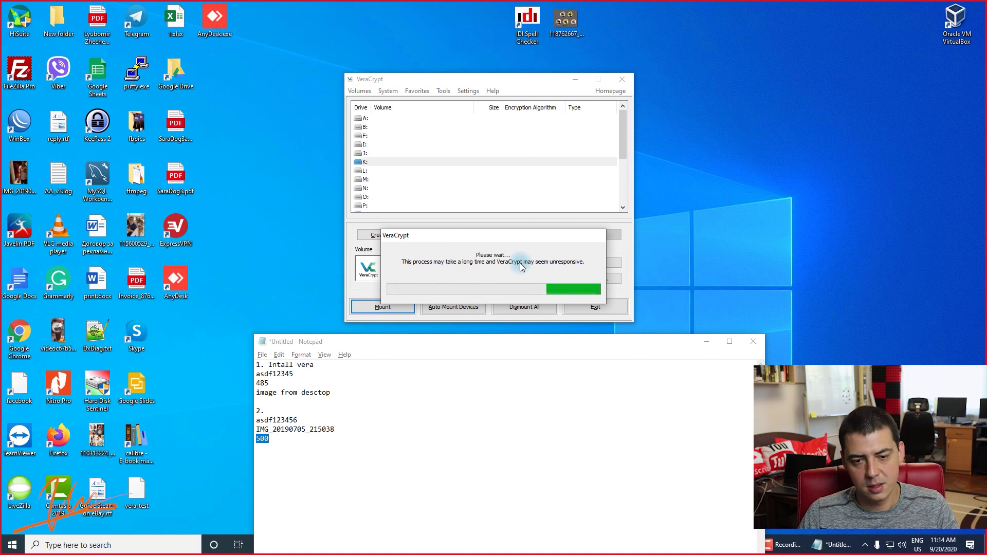
click(434, 235)
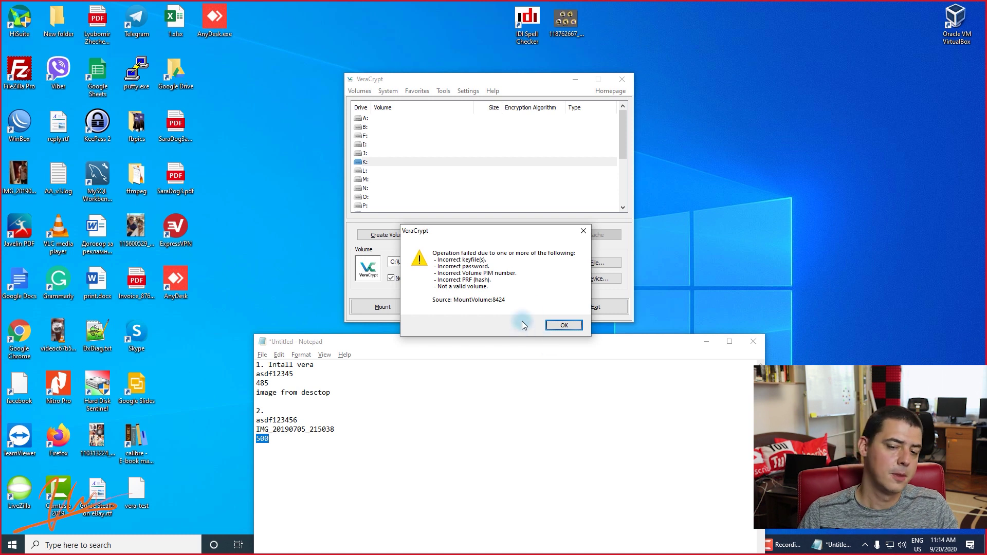
Dismiss the error and re-enter the password and PIM copied from the notes.
click(564, 325)
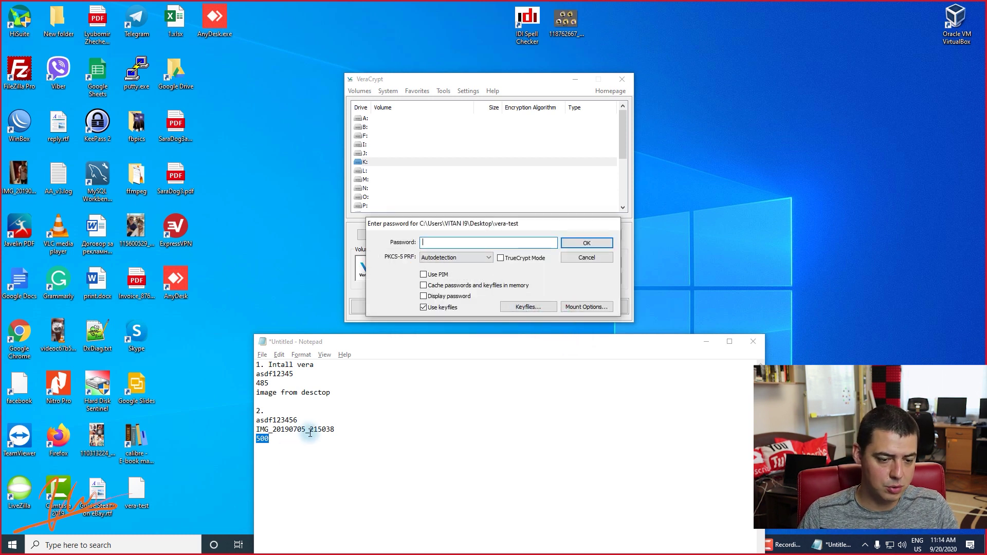
double_click(294, 420)
key(ctrl+c)
click(440, 242)
key(ctrl+v)
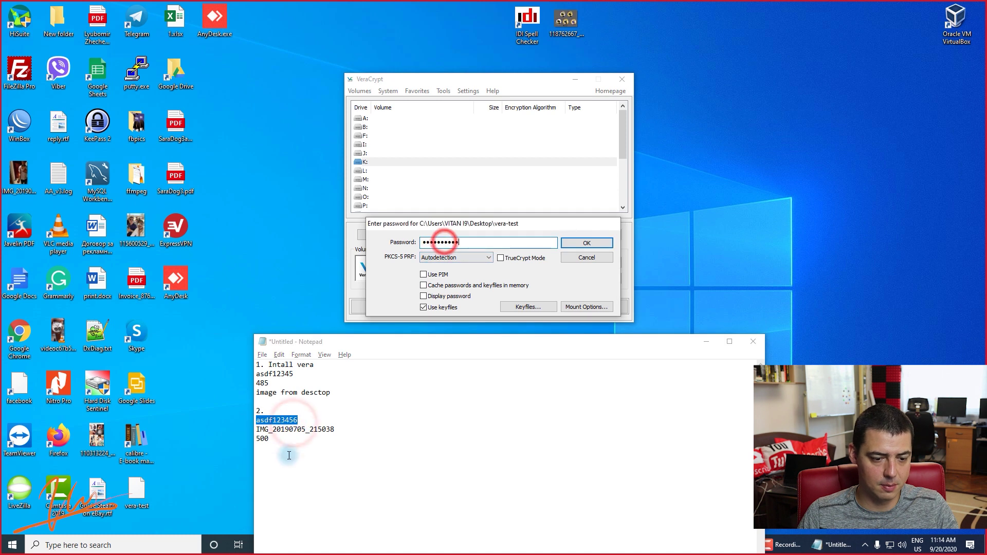
double_click(284, 438)
key(ctrl+c)
click(423, 273)
click(436, 272)
key(ctrl+v)
Replace image.jpg with Desktop\IMG_20190705_215038.jpg as the only keyfile.
click(270, 432)
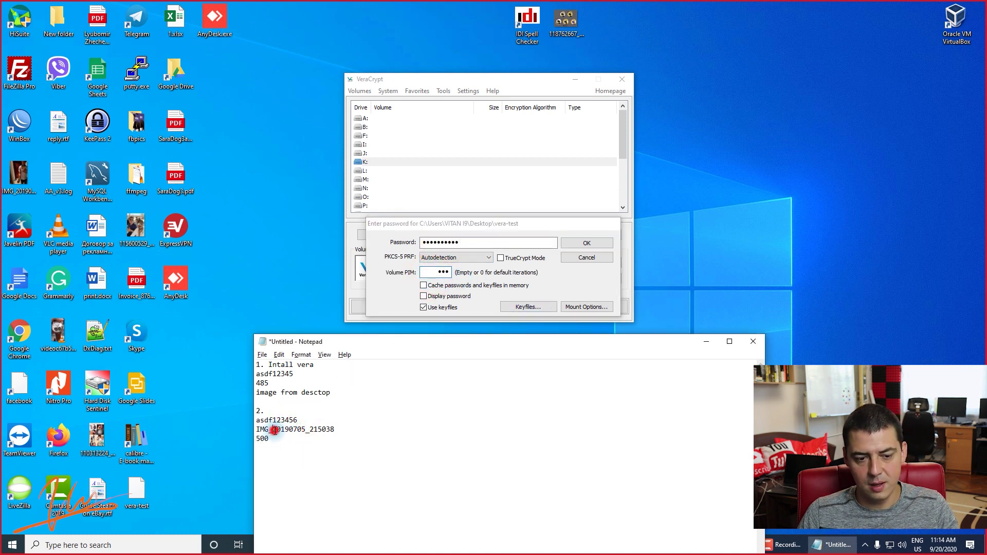
double_click(273, 429)
click(528, 306)
click(451, 193)
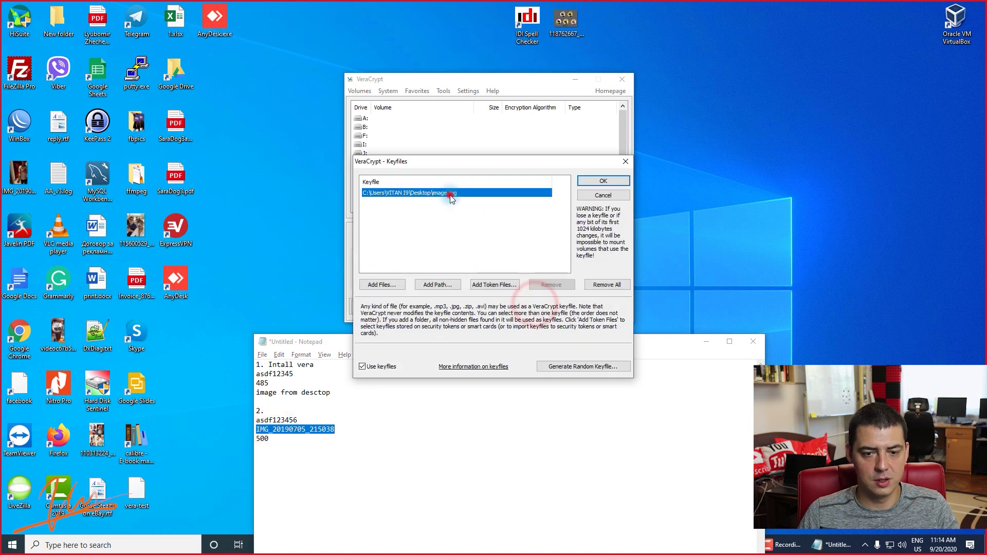
click(555, 284)
click(382, 284)
scroll(400, 267, up, 10)
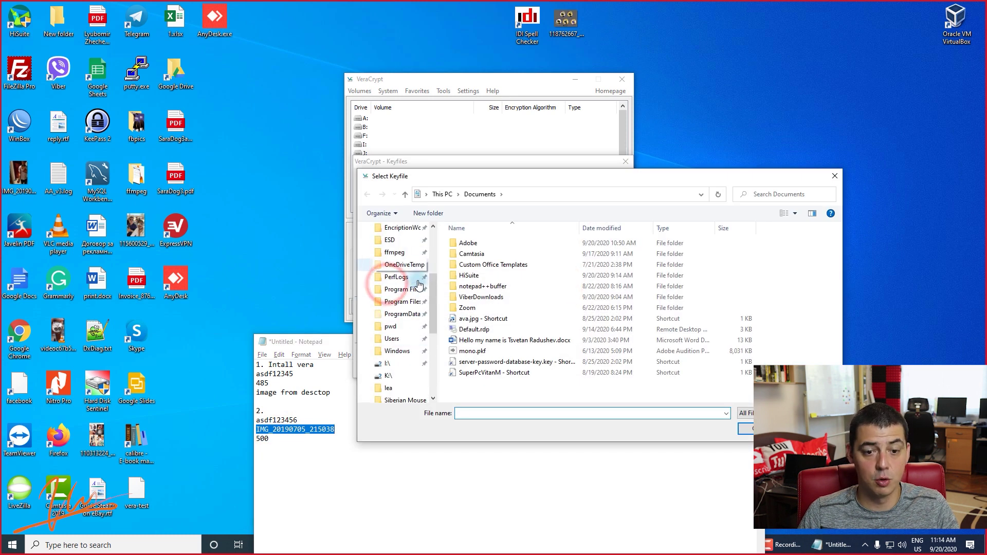
click(392, 246)
click(490, 411)
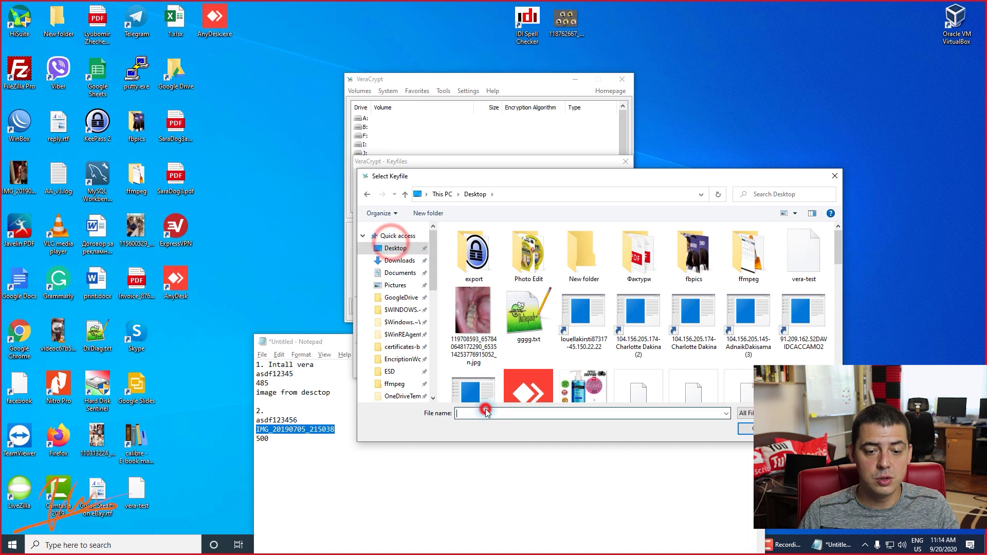
key(ctrl+v)
click(486, 422)
click(745, 429)
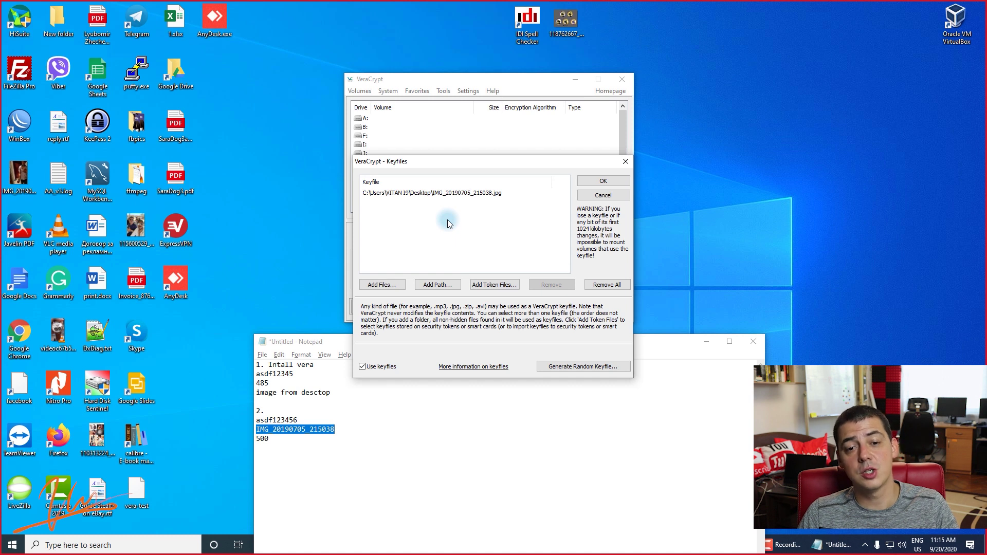
click(604, 181)
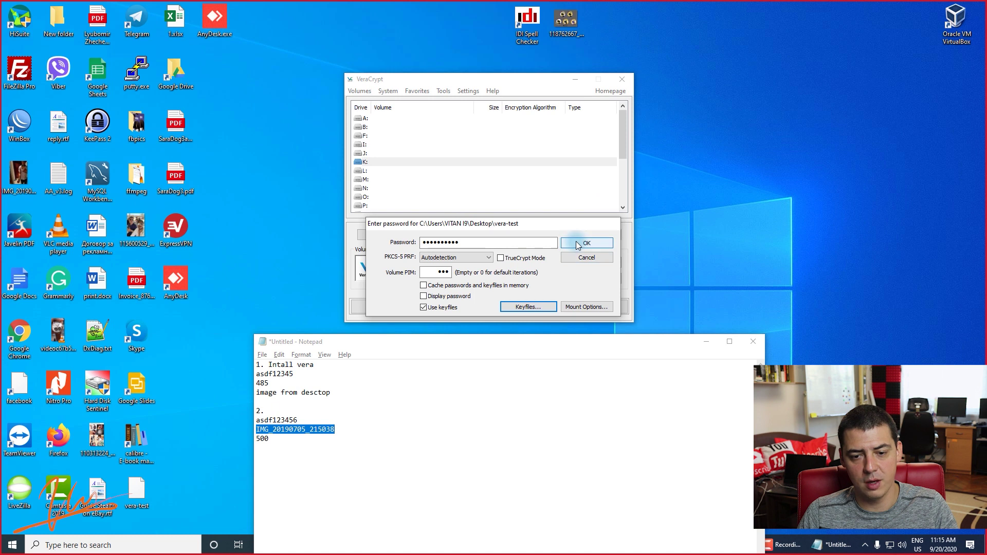
Recheck the keyfile list and start mounting the volume.
click(525, 305)
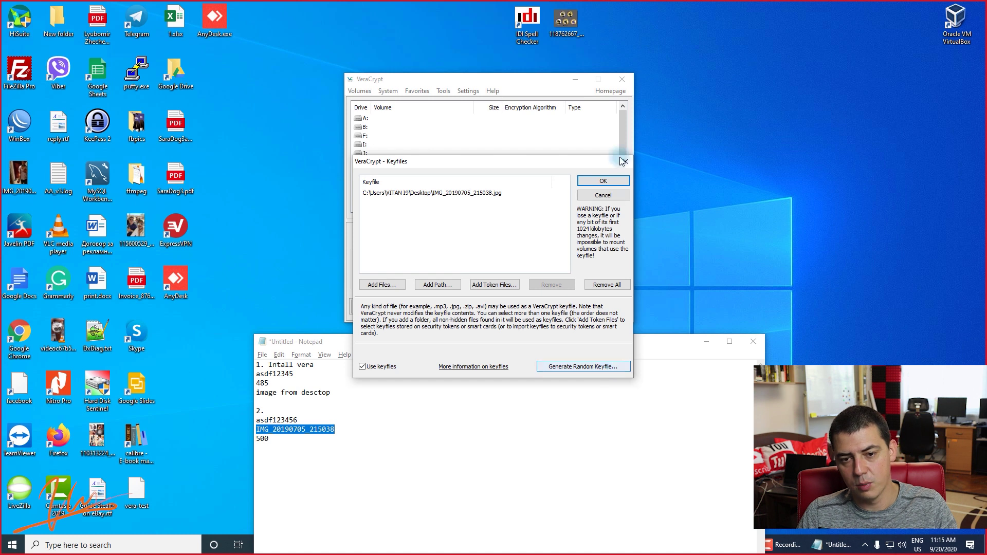
click(596, 195)
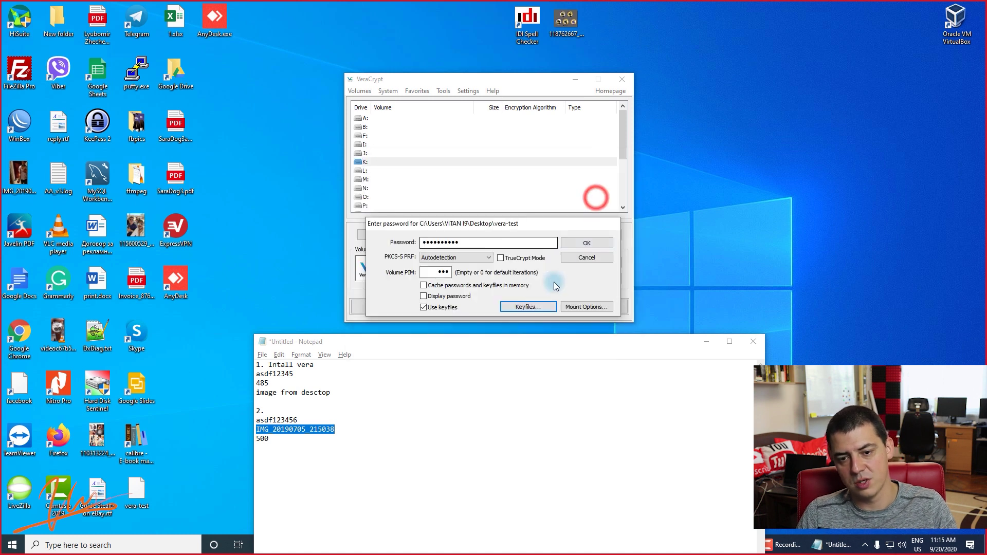
click(568, 245)
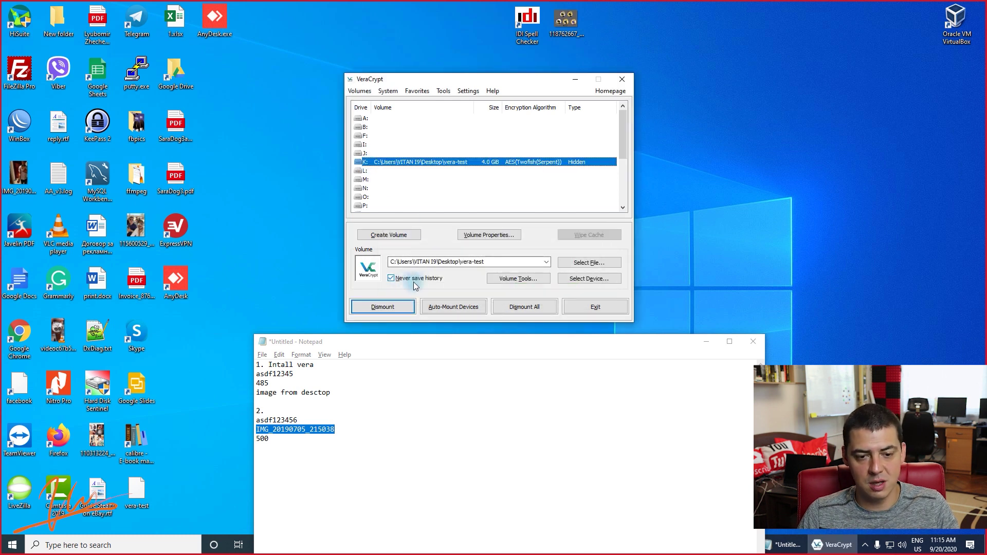
Confirm vera-test is mounted as K:, a 4.0 GB hidden AES(Twofish(Serpent)) volume.
click(485, 161)
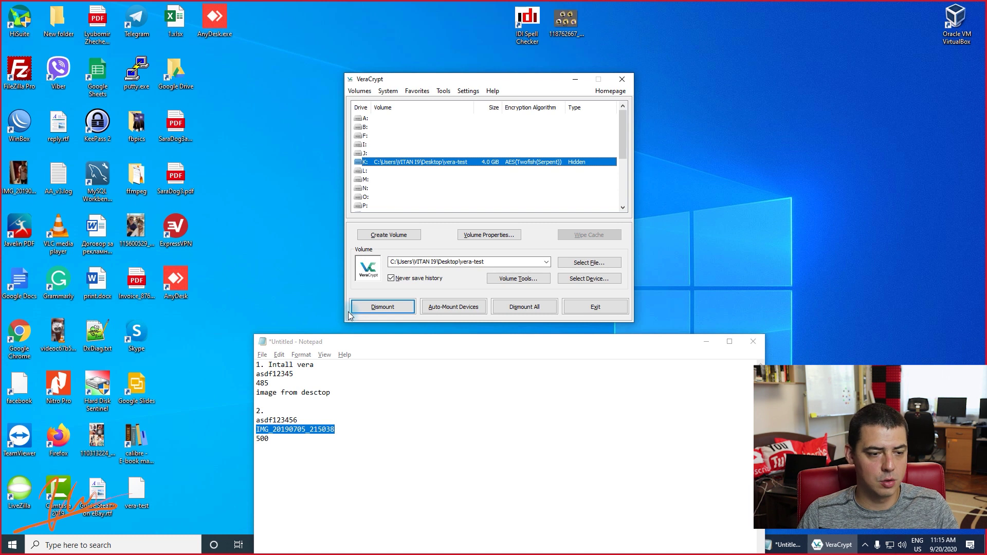
Open drive K: from Start search, showing the empty hidden volume in File Explorer.
key(super)
text(k:)
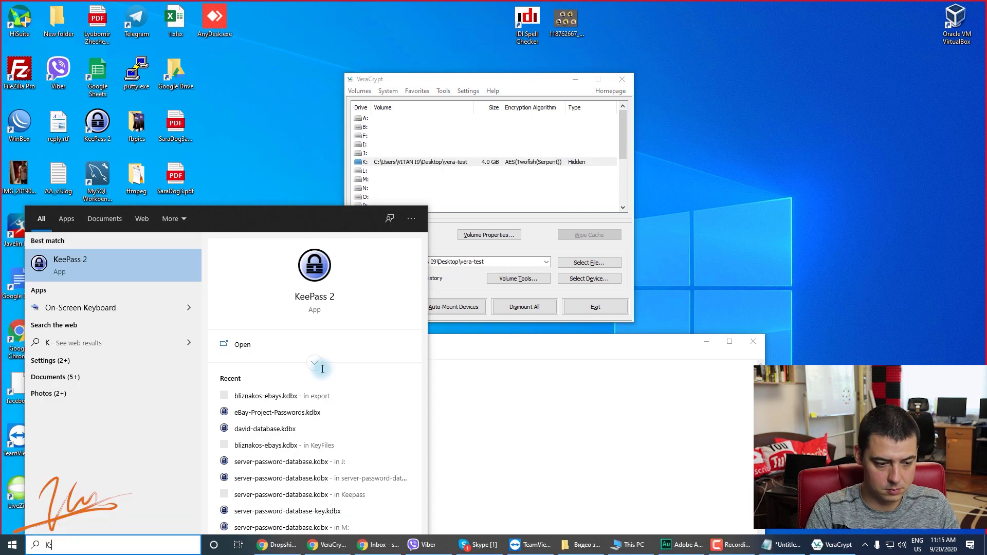
key(Return)
click(545, 335)
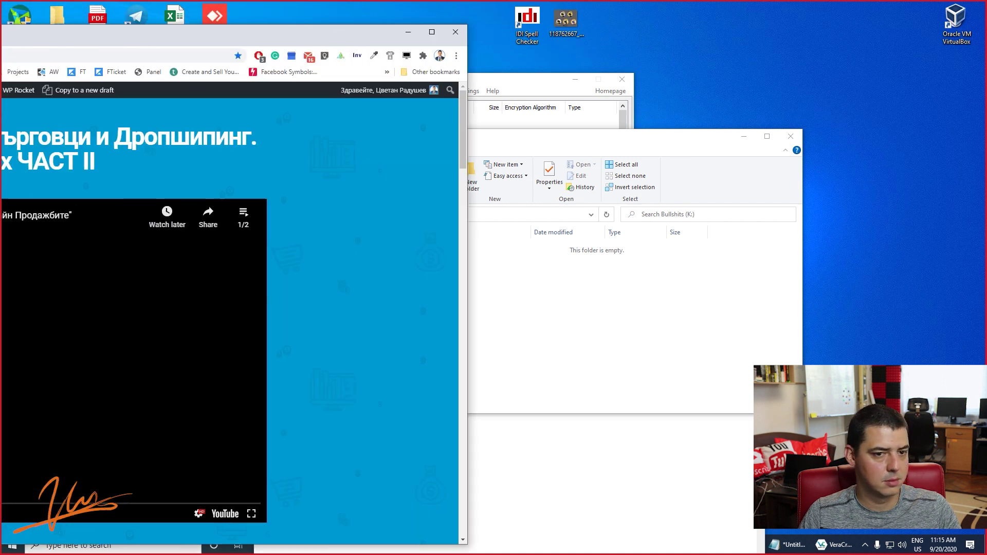
drag(154, 11, 312, 50)
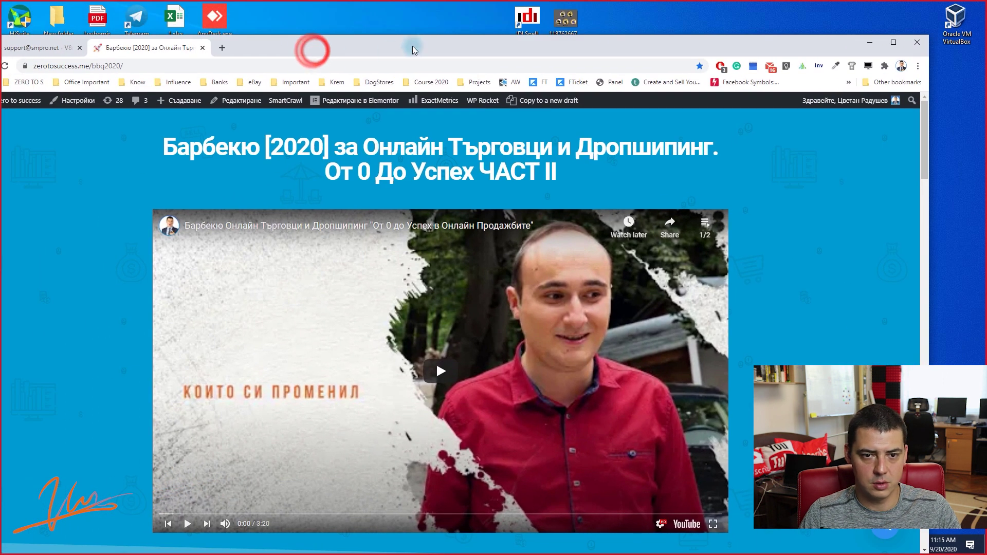
double_click(414, 49)
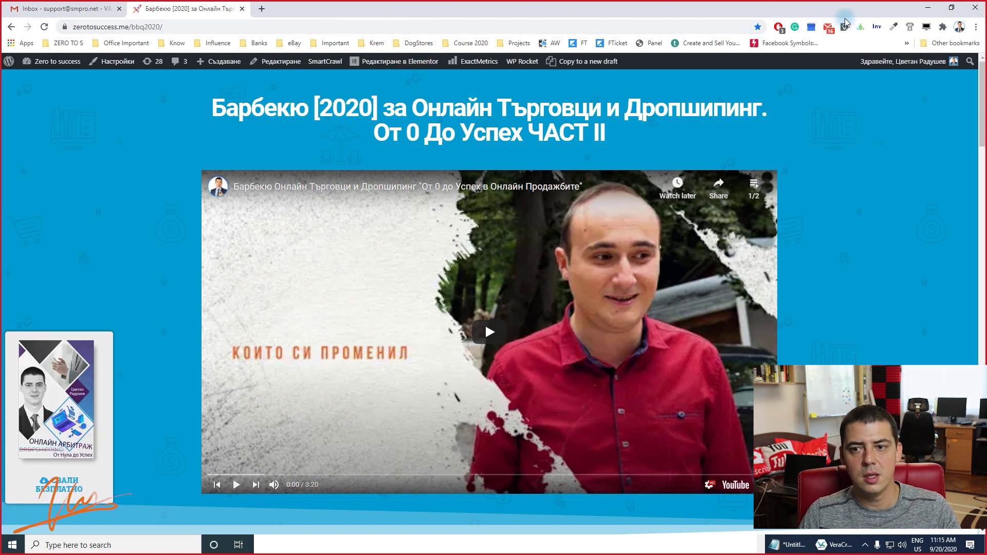
click(928, 7)
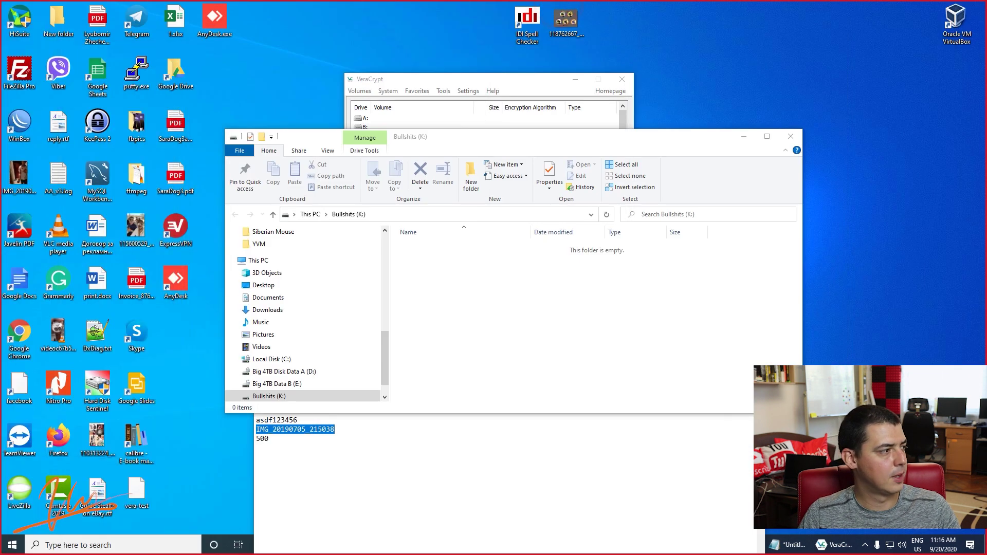
drag(678, 330, 392, 236)
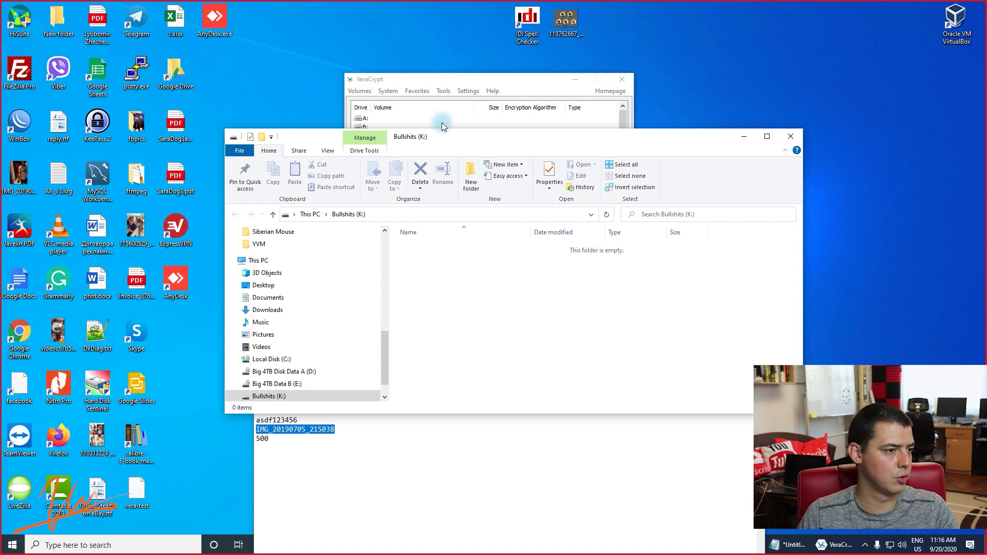
click(527, 78)
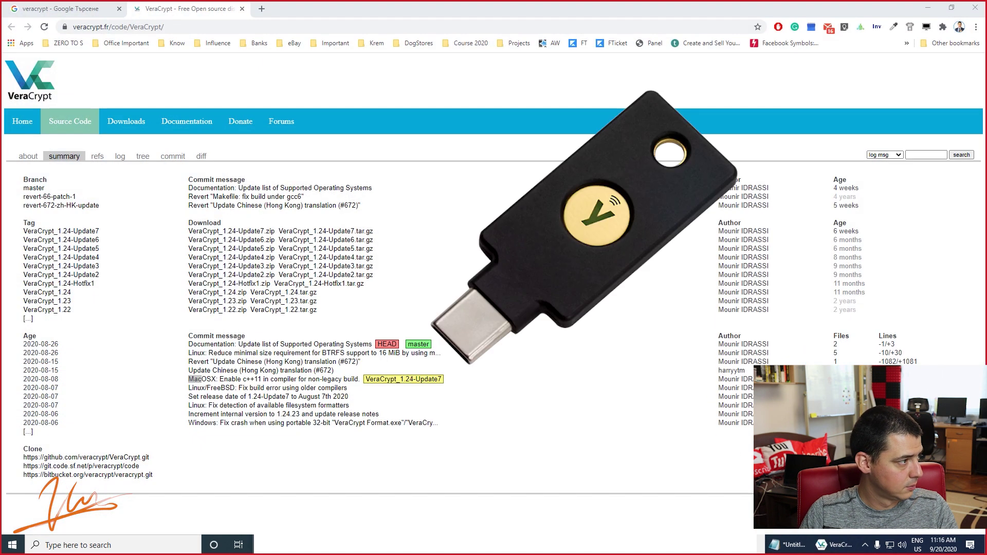
Open a new Chrome tab on Google's start page.
click(261, 9)
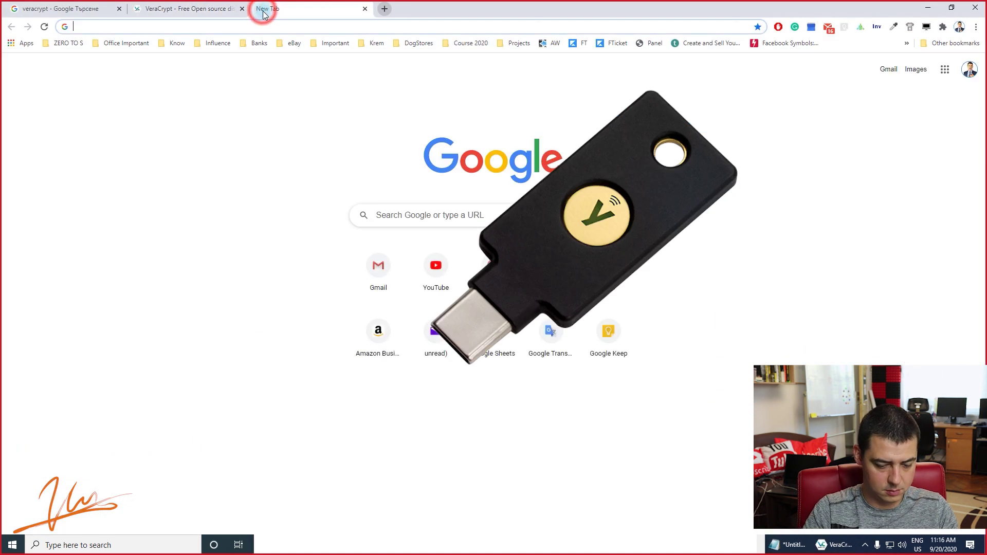
Search Google for yubikey and view the YubiKey 5 NFC product page ($45) and its photos.
text(yubico)
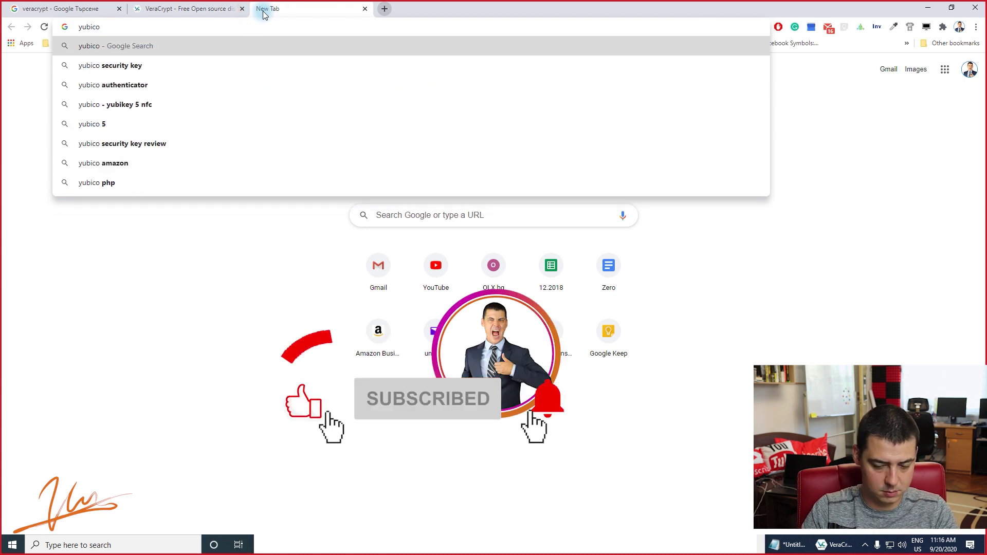
key(BackSpace)
key(BackSpace)
key(Down)
key(Return)
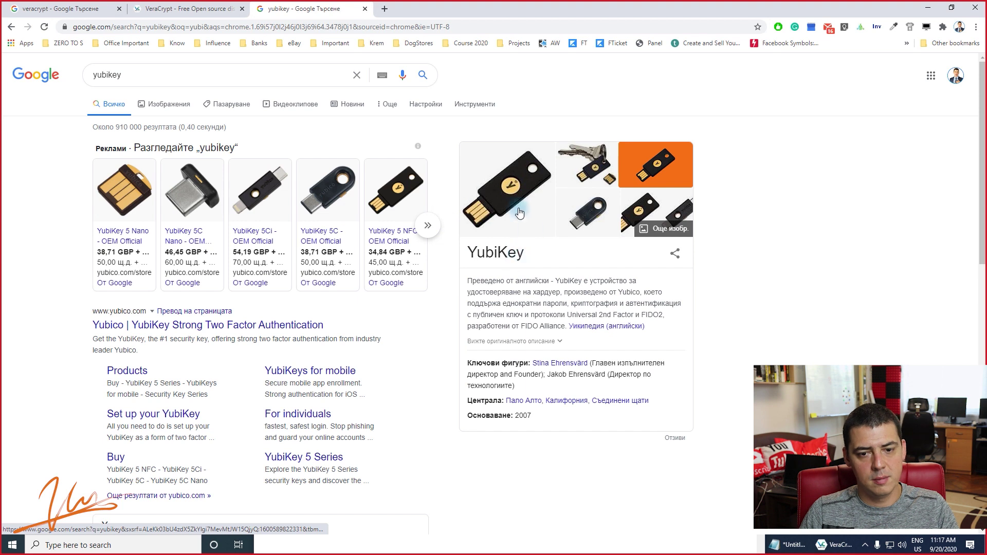
click(175, 105)
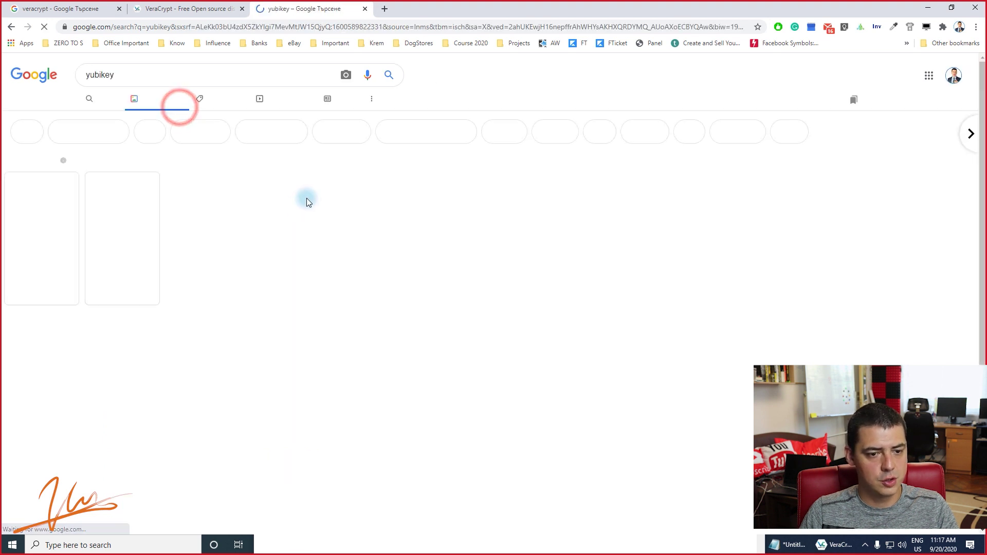
click(276, 214)
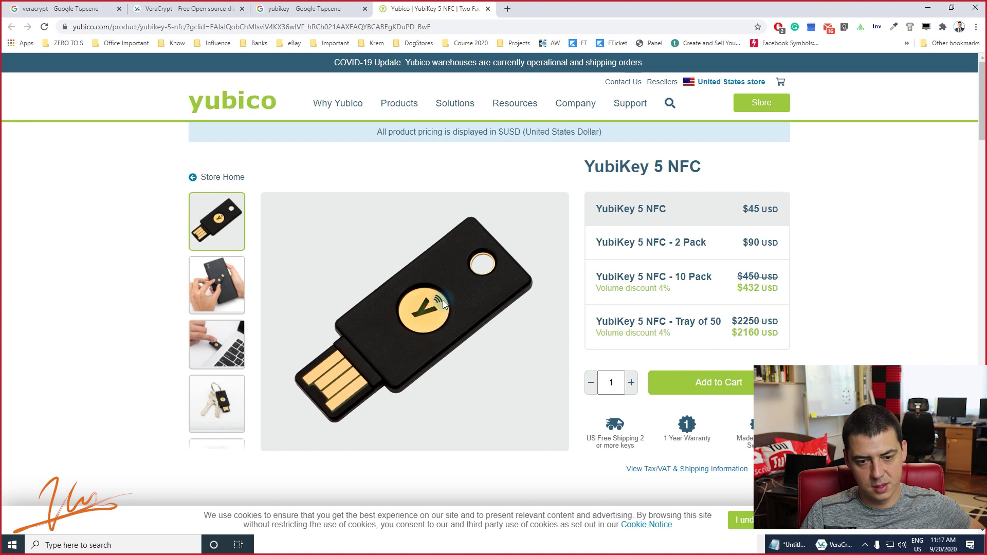
click(216, 345)
scroll(437, 329, down, 1)
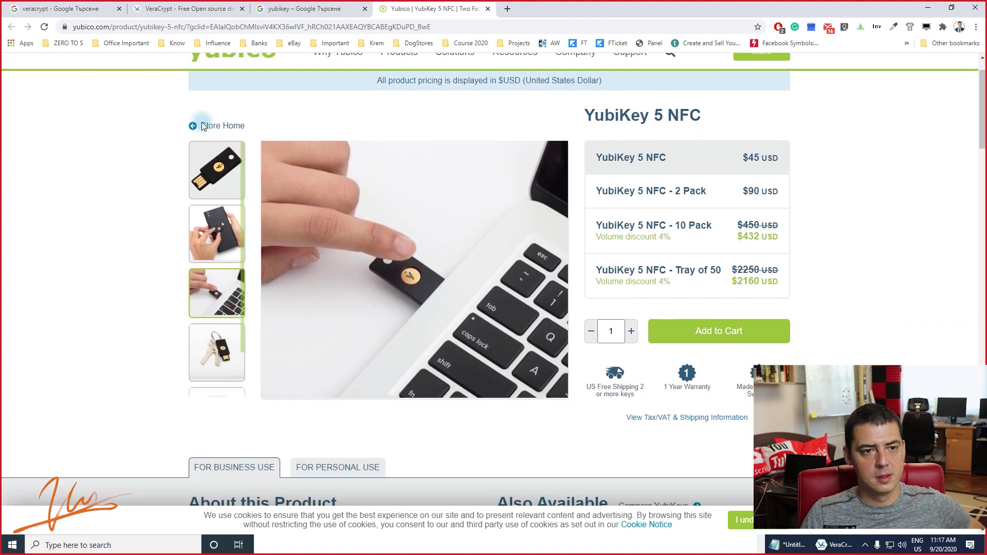
Open a new incognito window and load gmail.com.
click(971, 30)
click(915, 66)
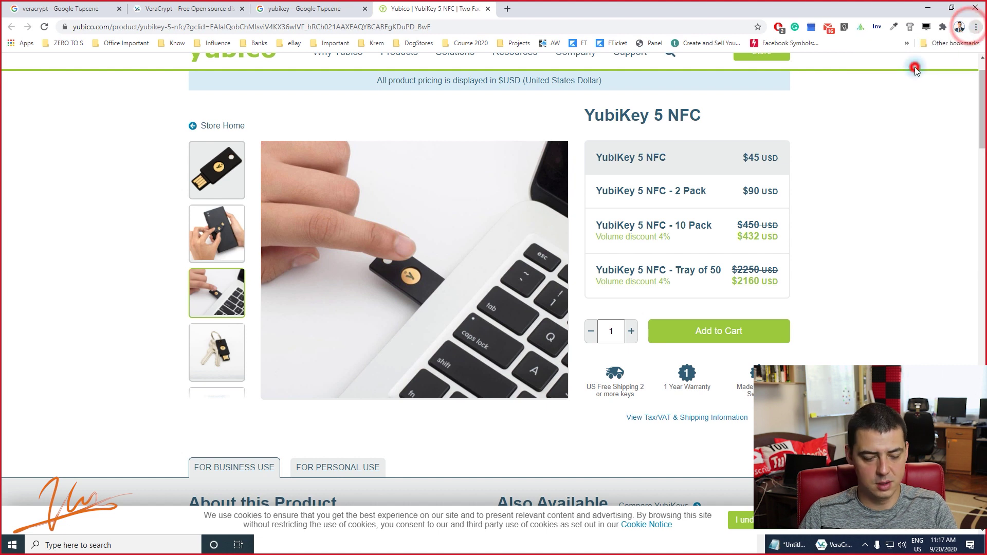
text(gmail.com)
key(Return)
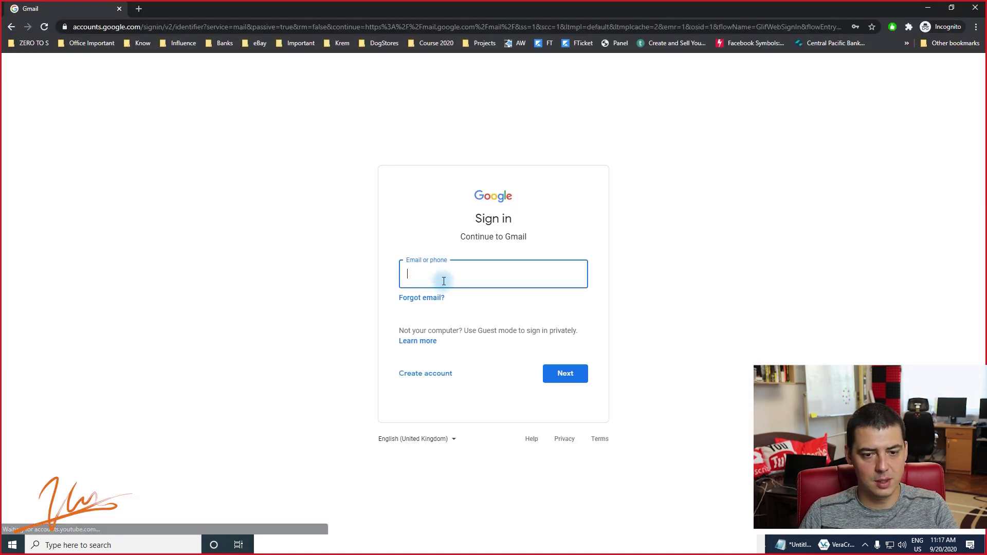
Choose the saved support account and submit the autofilled password, which is rejected as changed 38 days ago.
click(443, 280)
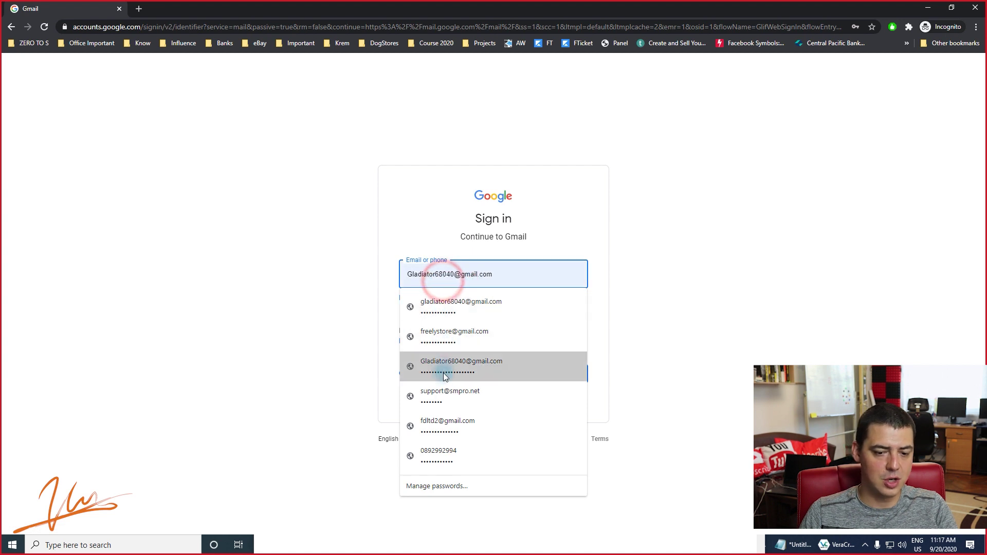
click(452, 403)
click(566, 373)
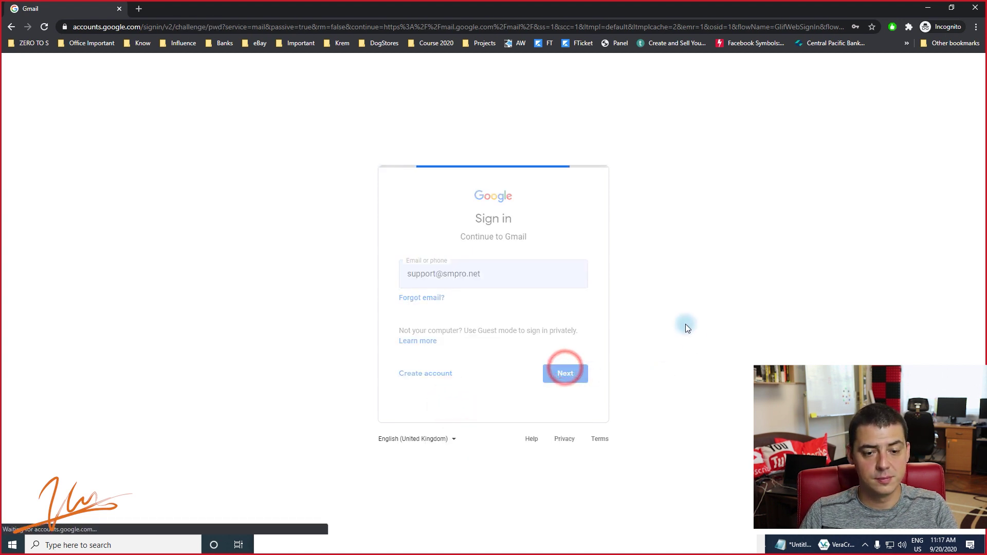
click(575, 288)
click(576, 288)
click(575, 287)
click(575, 287)
click(565, 326)
click(527, 288)
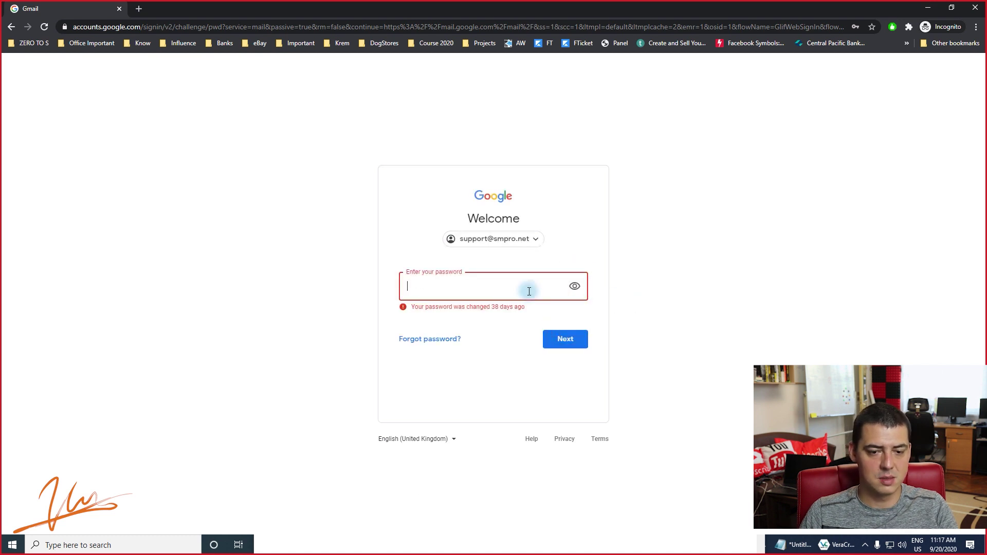
click(262, 306)
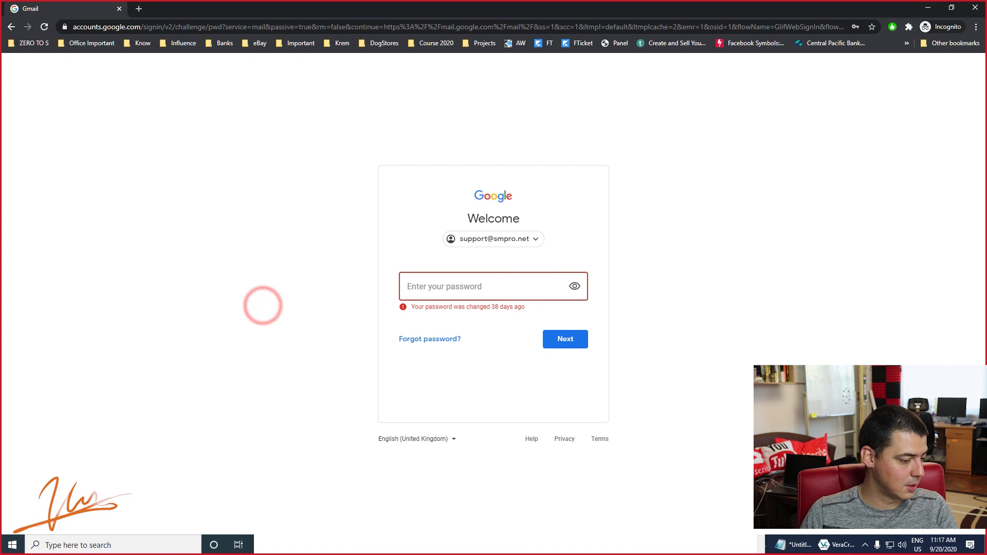
Try launching KeePass 2 via Start search, dismiss the file-not-found message, and return to the password field.
key(super)
text(keep)
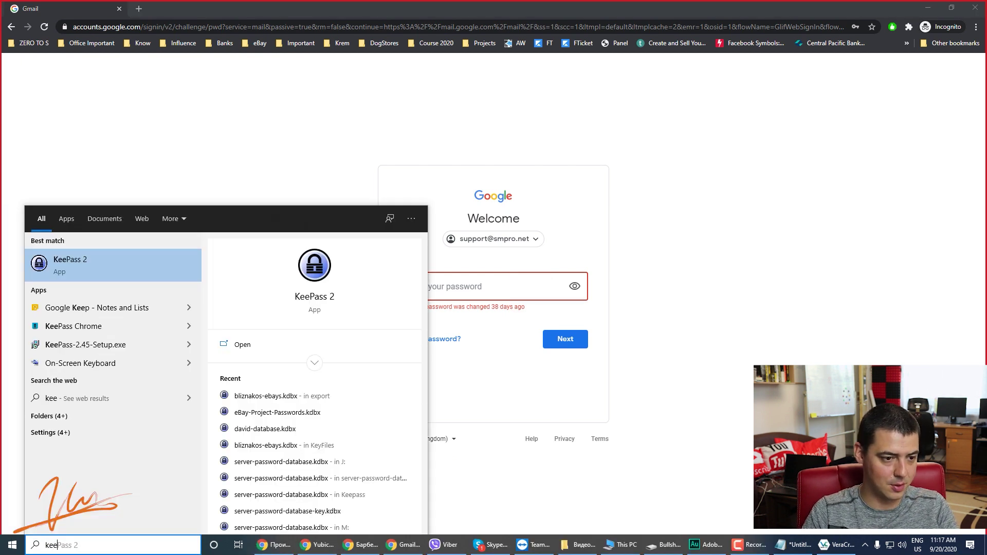
key(Return)
click(547, 309)
key(alt+Tab)
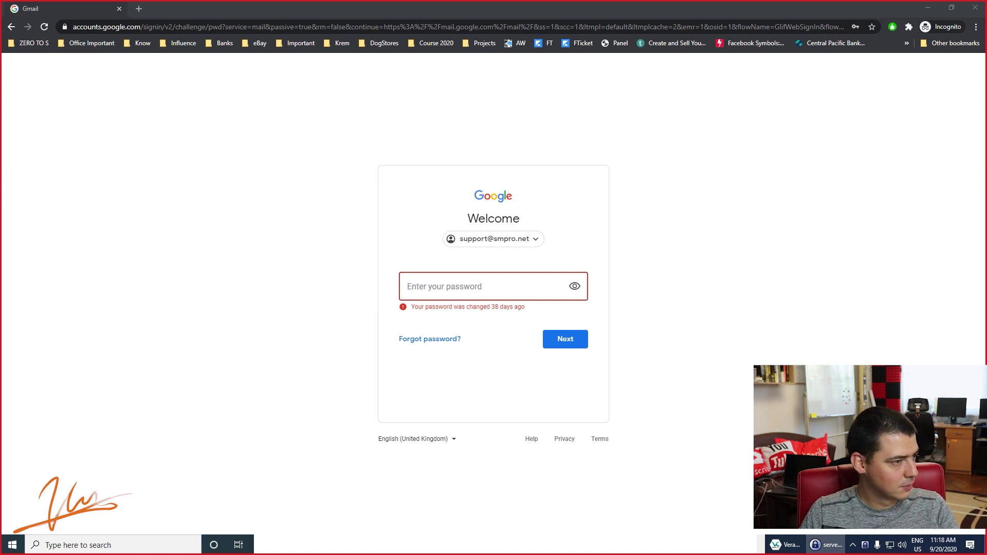
click(472, 283)
Enter the correct password and pass security-key 2-step verification with Don't ask again on.
key(ctrl+v)
click(313, 264)
click(570, 343)
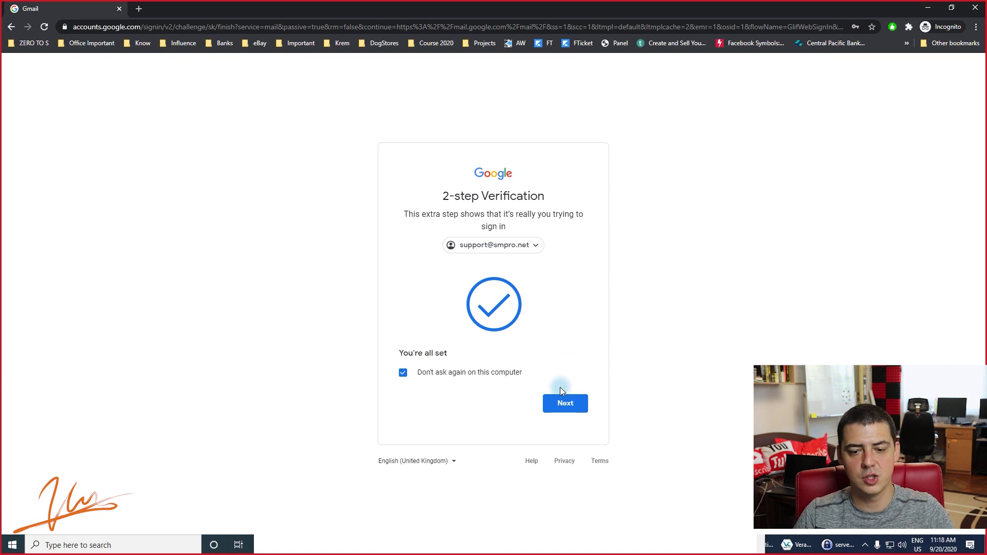
click(563, 404)
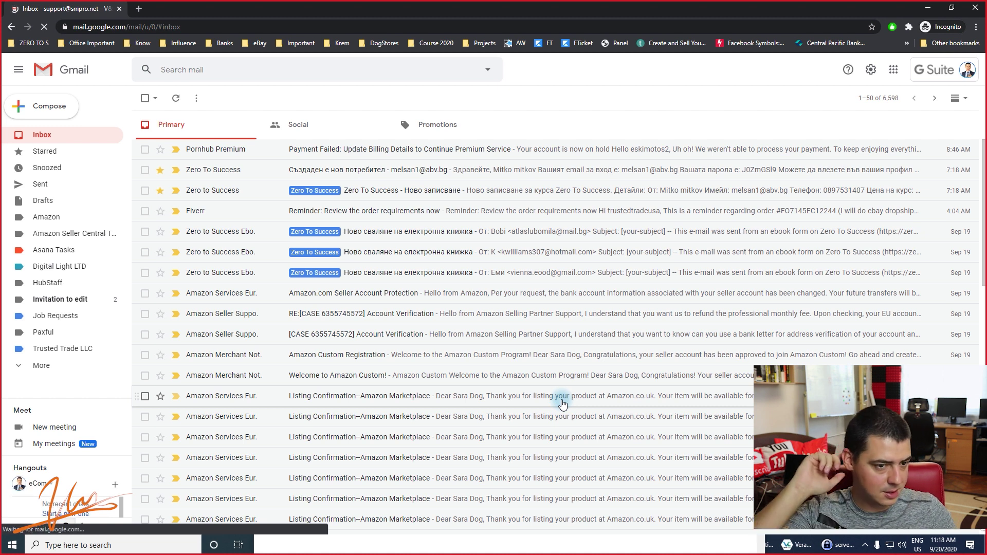
Go from the profile menu's Manage your Google Account to the Security settings.
click(947, 67)
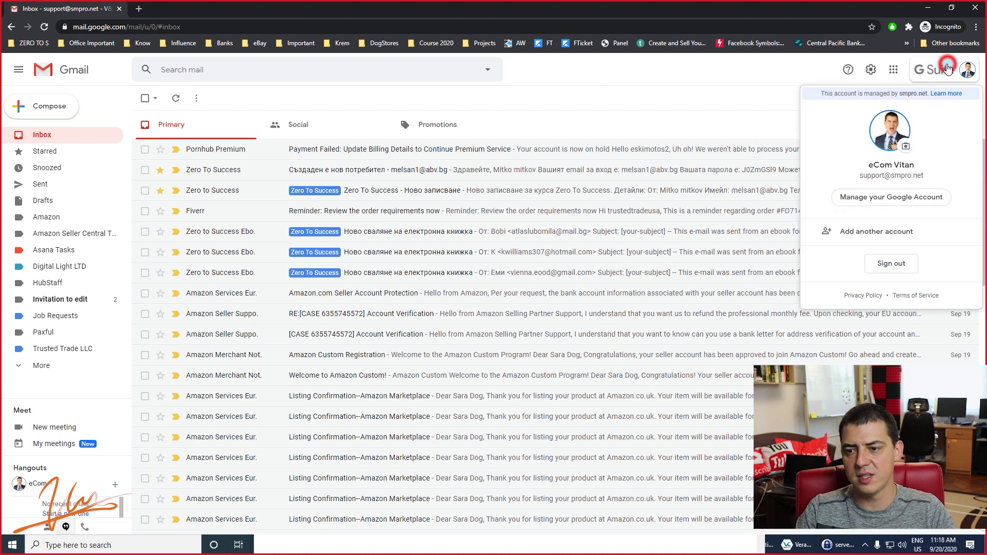
click(890, 197)
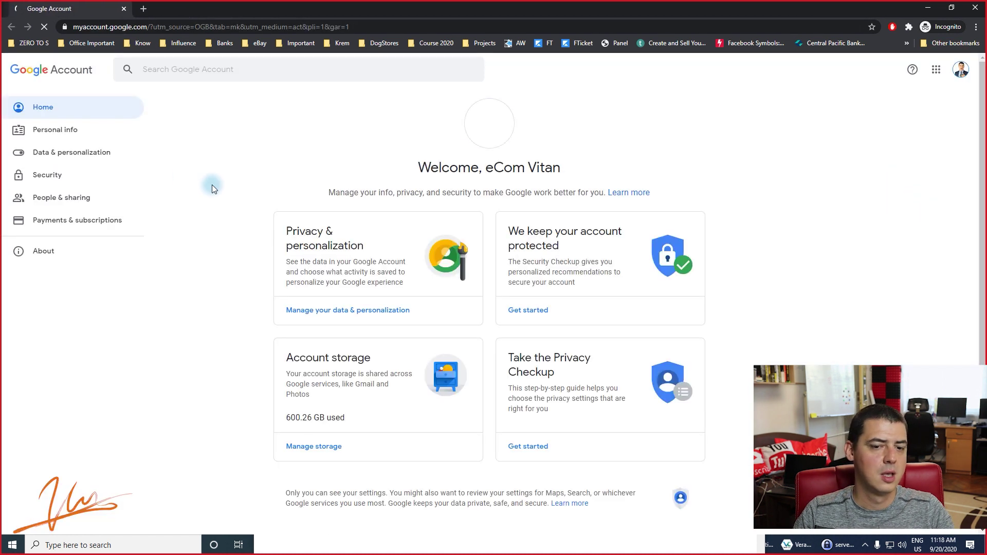
click(70, 129)
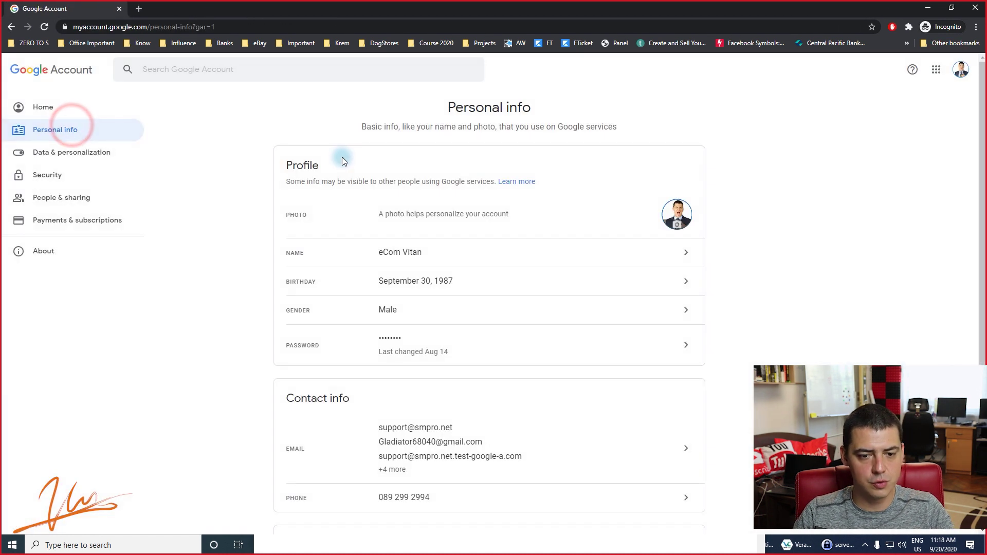
click(74, 171)
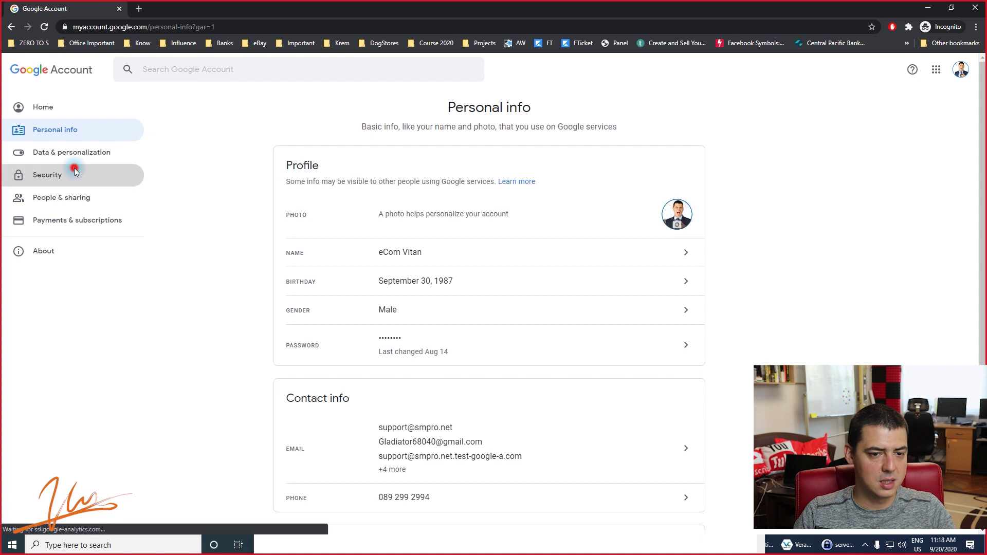
Find 2-Step Verification, shown as On, under Signing in to Google and open it.
scroll(252, 173, down, 10)
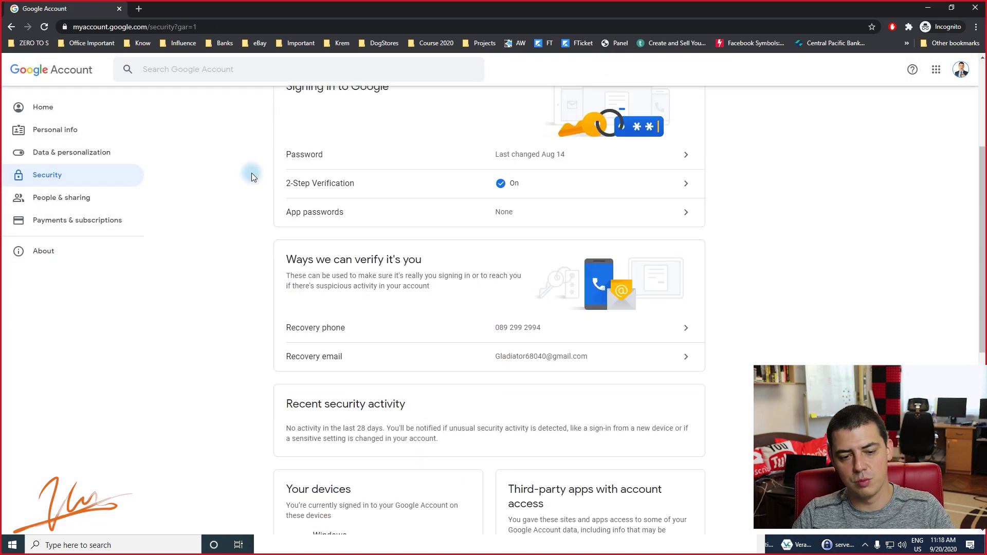
scroll(251, 173, down, 2)
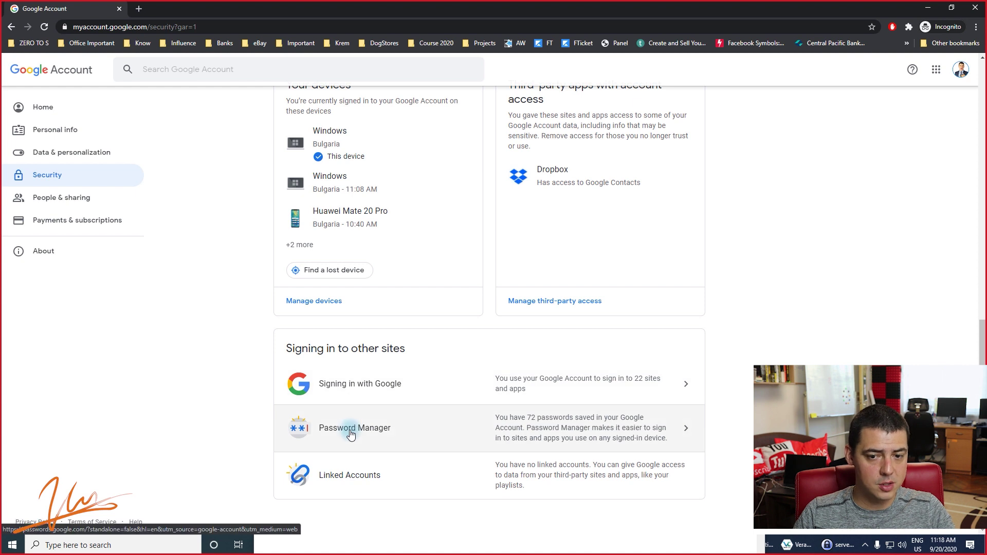
scroll(350, 434, up, 8)
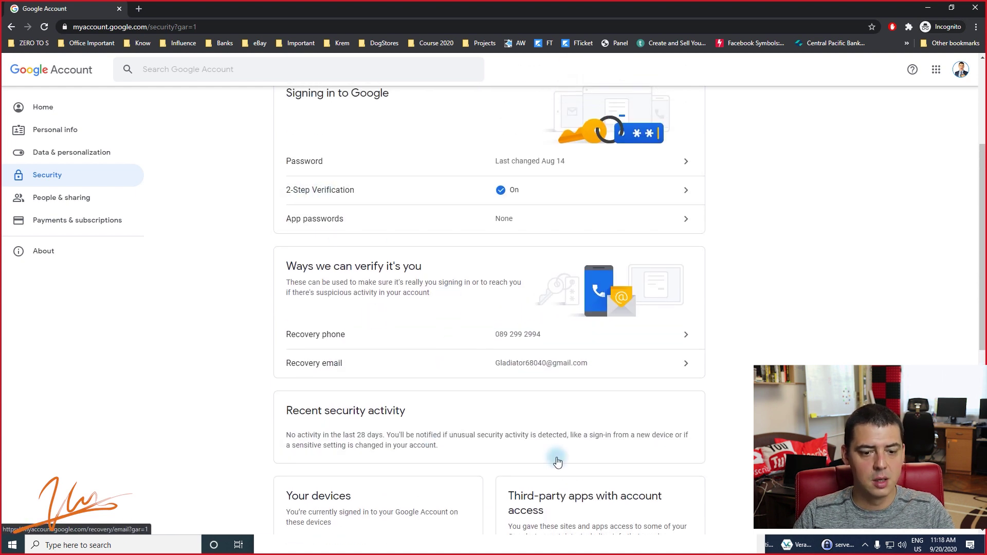
click(601, 195)
Re-verify identity by submitting the account's saved Chrome password.
click(469, 300)
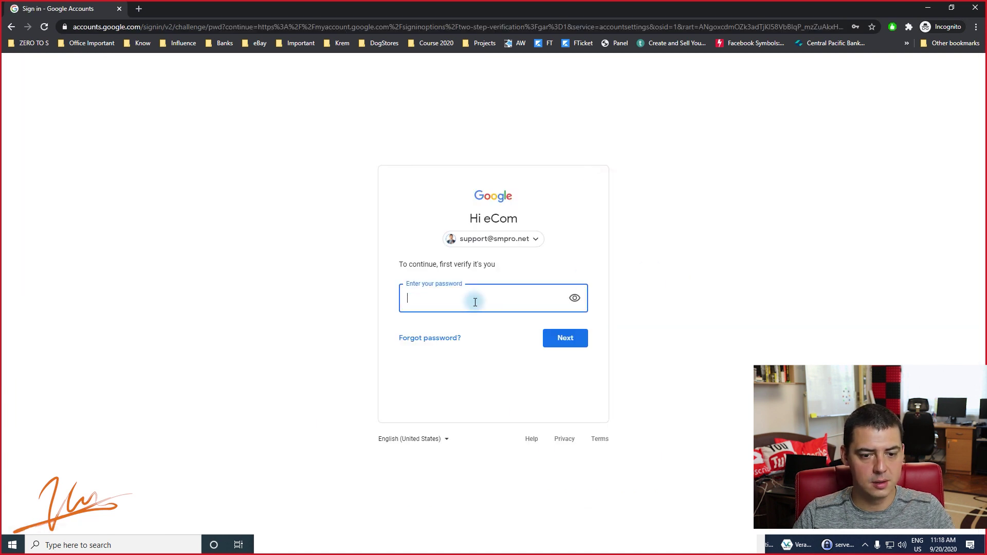
click(445, 429)
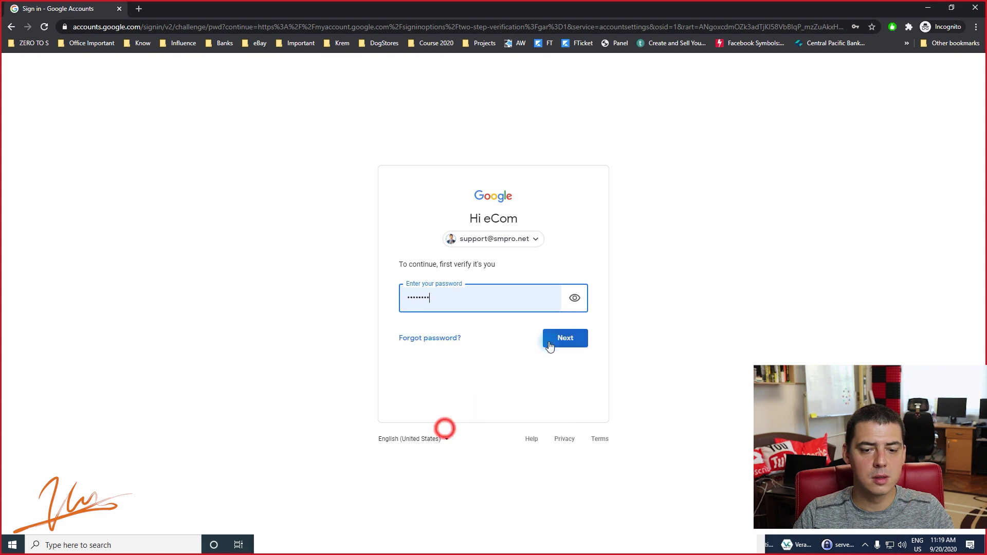
click(547, 338)
click(525, 296)
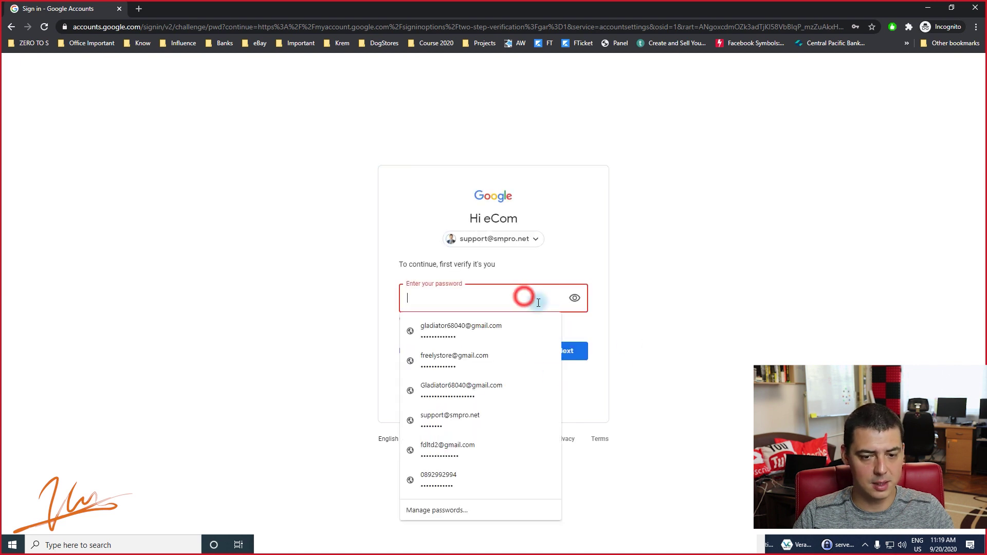
click(331, 286)
click(472, 298)
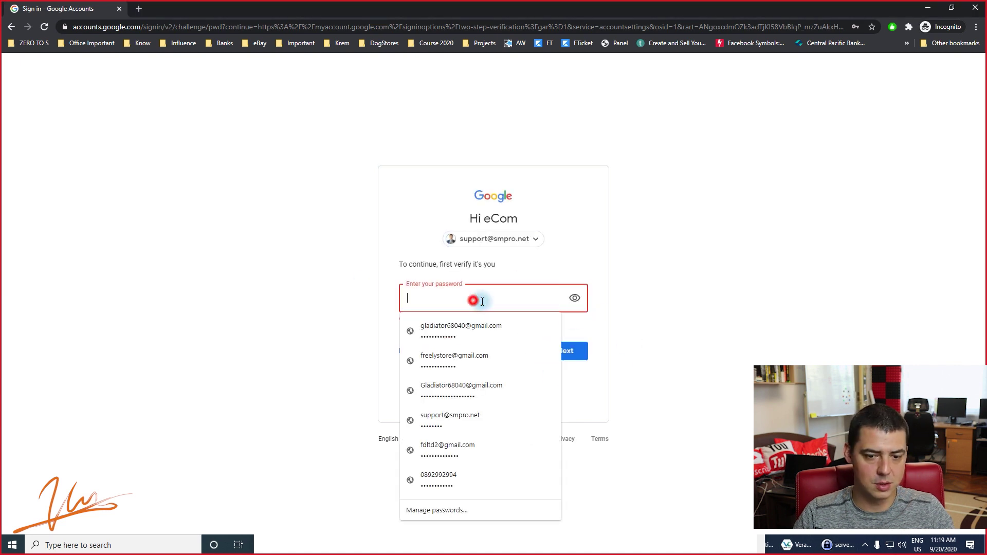
click(568, 350)
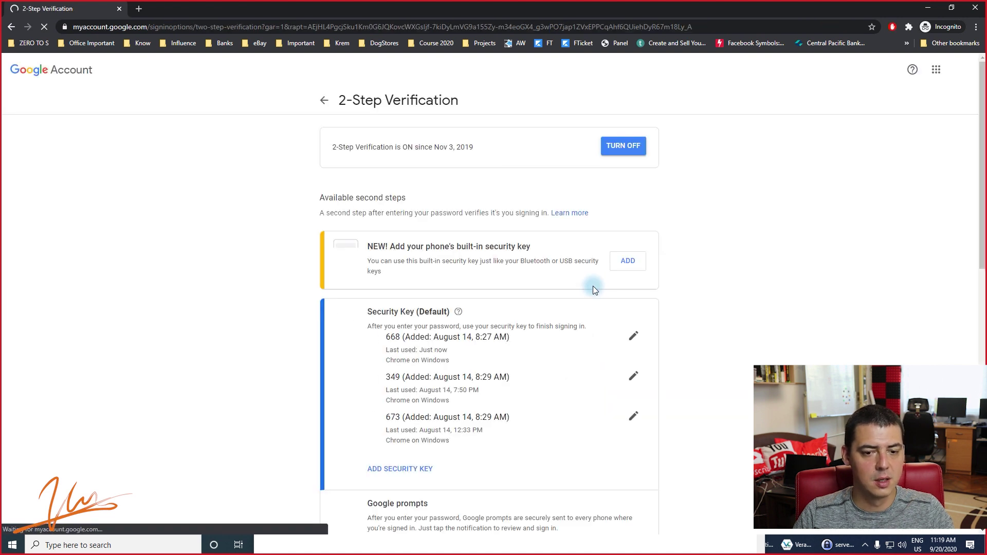
Review the second-step options: three security keys, phones and the Backup codes section.
scroll(335, 260, down, 2)
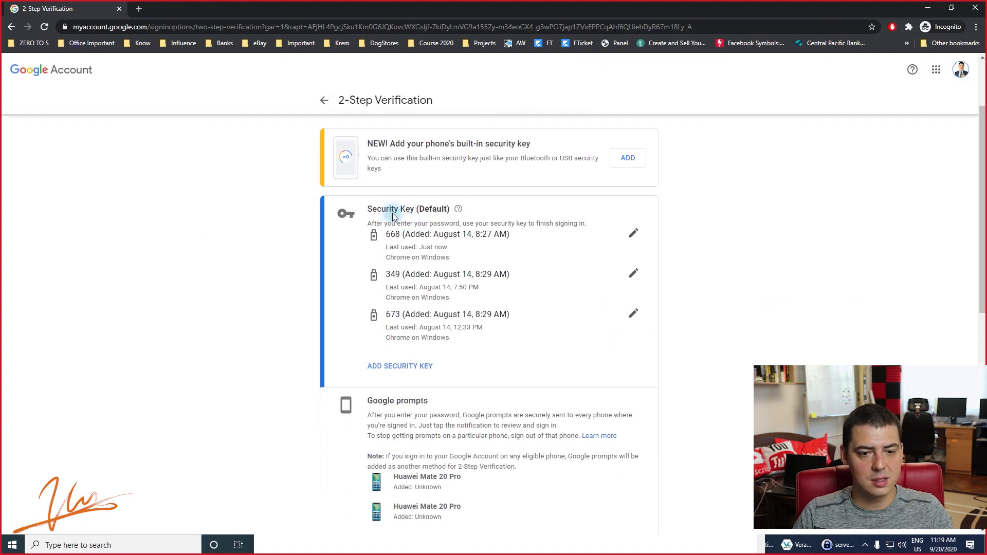
scroll(429, 311, down, 3)
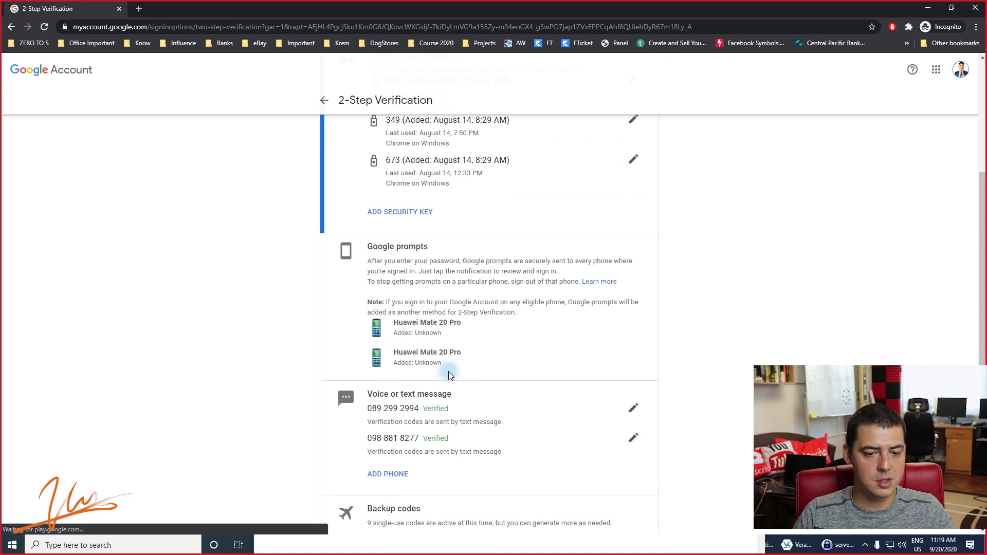
scroll(442, 370, down, 2)
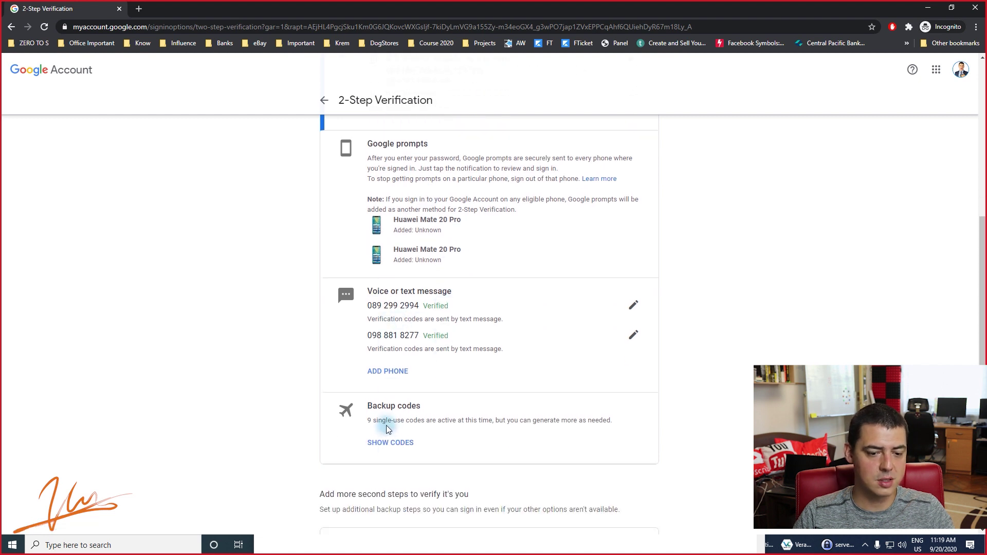
triple_click(385, 406)
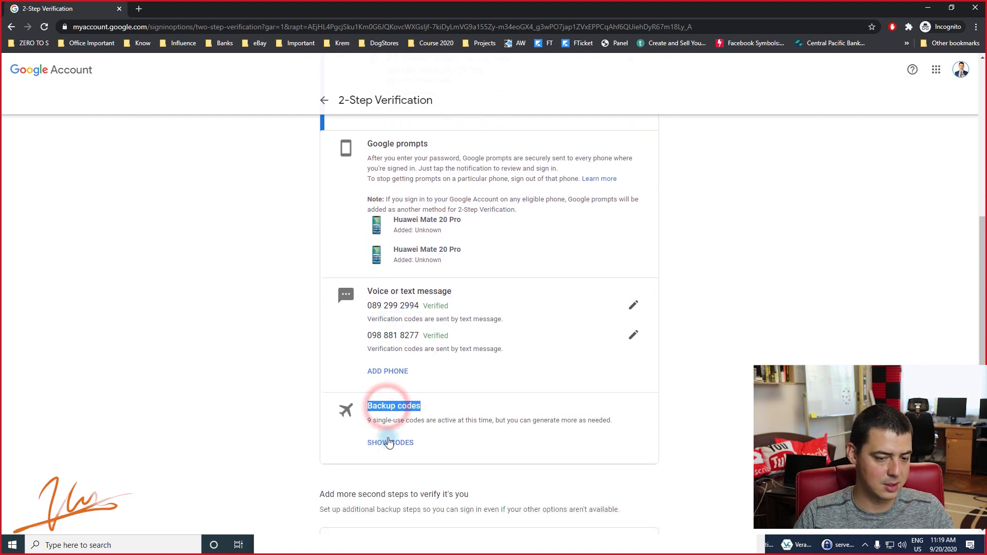
scroll(432, 372, up, 3)
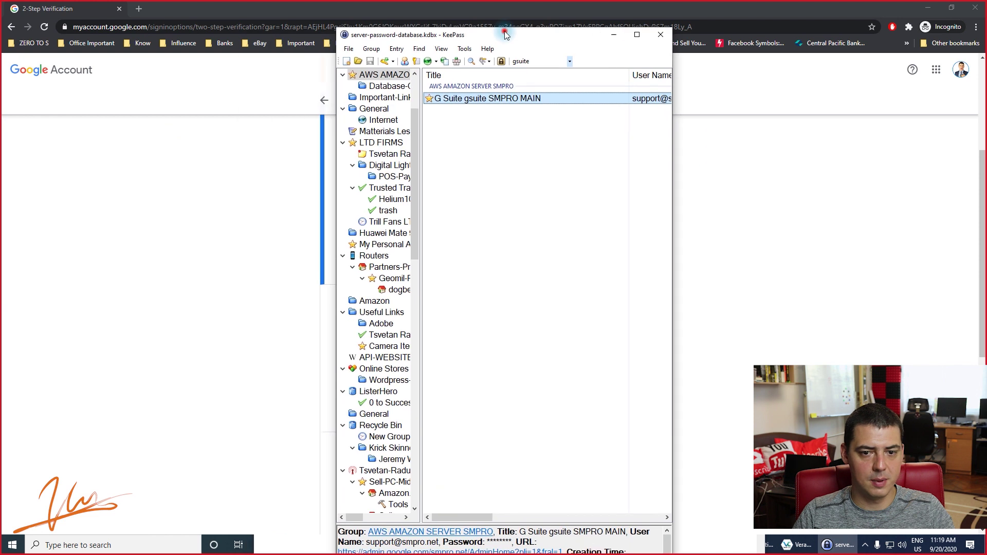
double_click(502, 29)
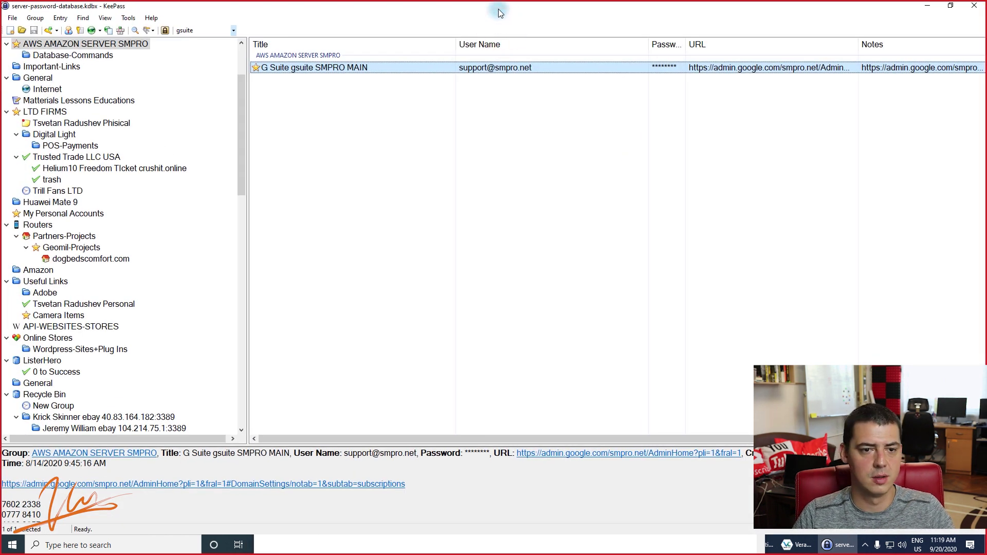
click(318, 69)
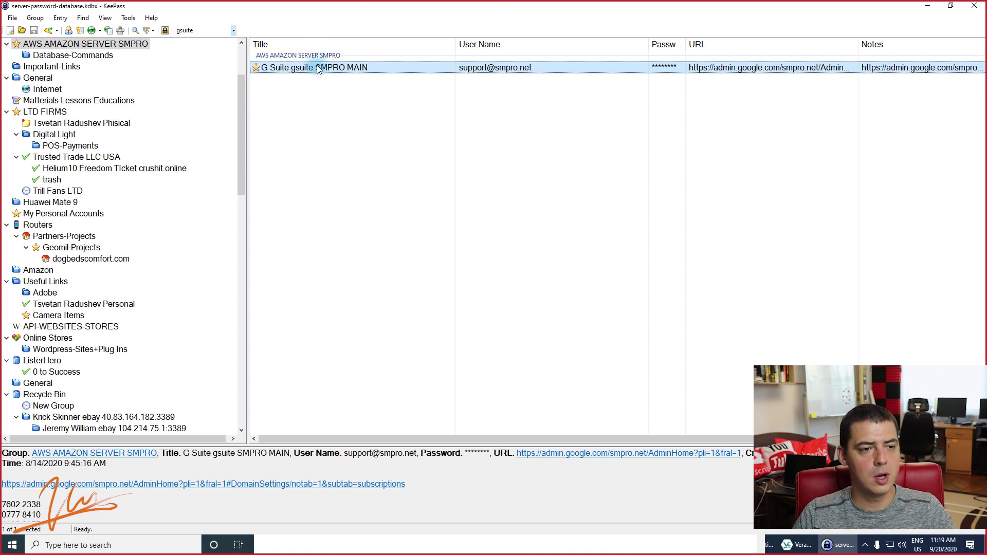
click(419, 21)
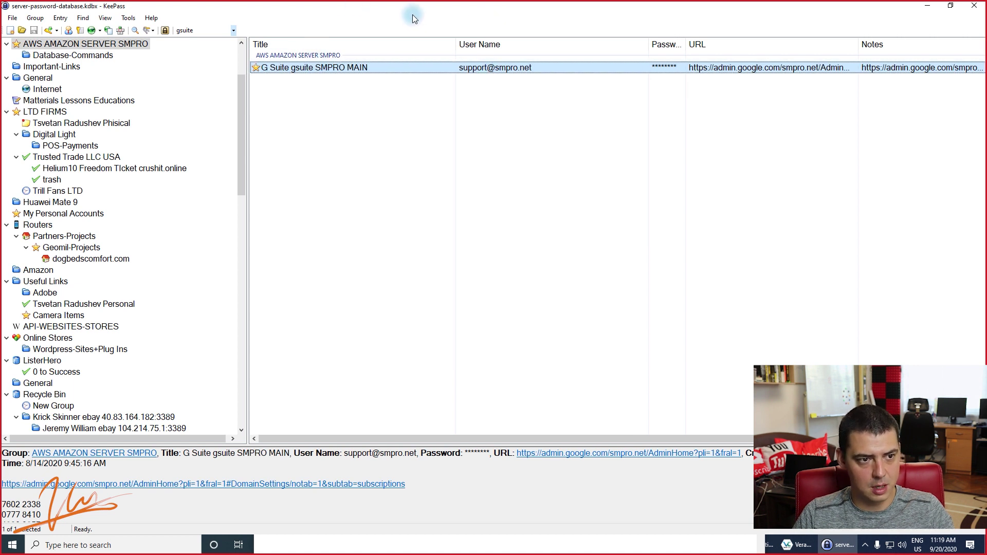
click(402, 5)
double_click(402, 7)
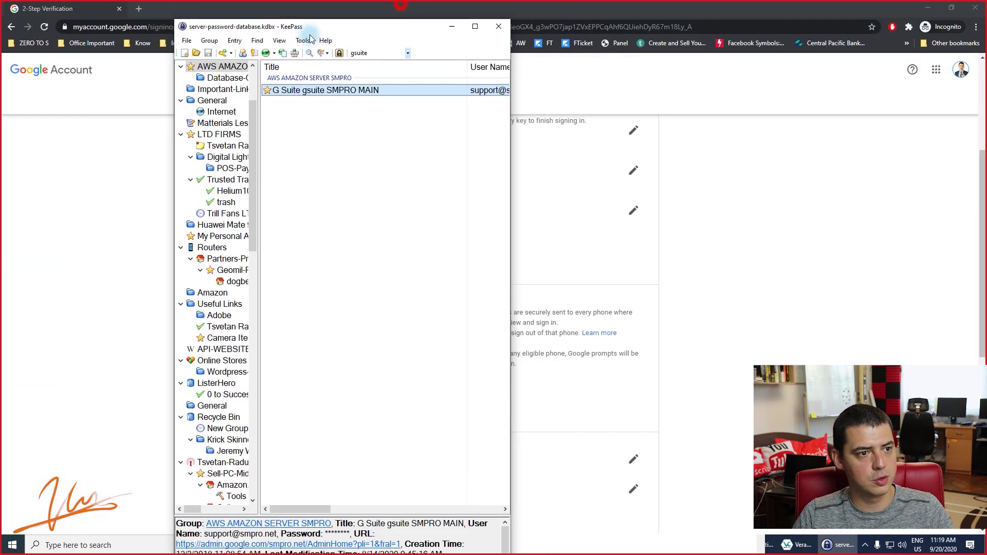
click(401, 8)
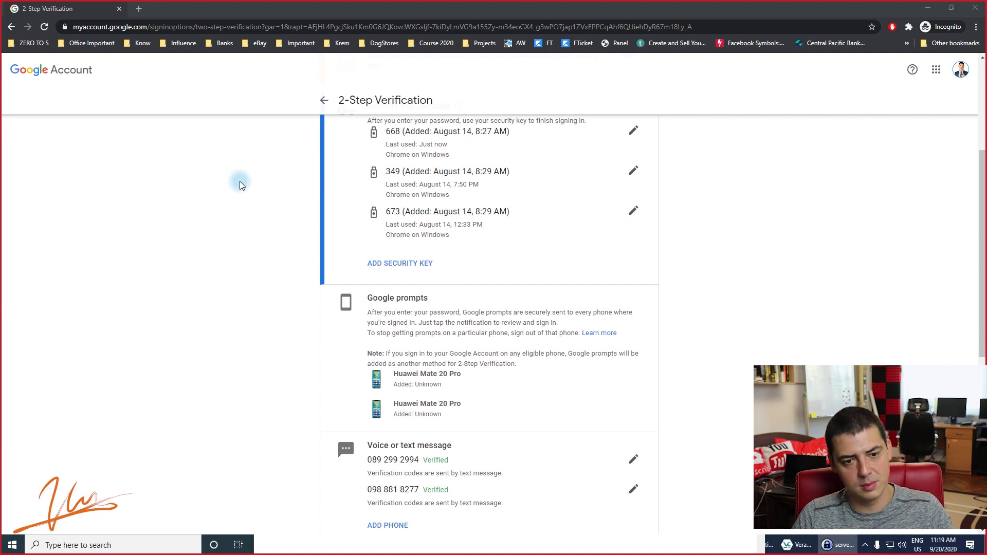
Highlight the 349 and 673 security key entries and their August added dates.
scroll(240, 186, up, 2)
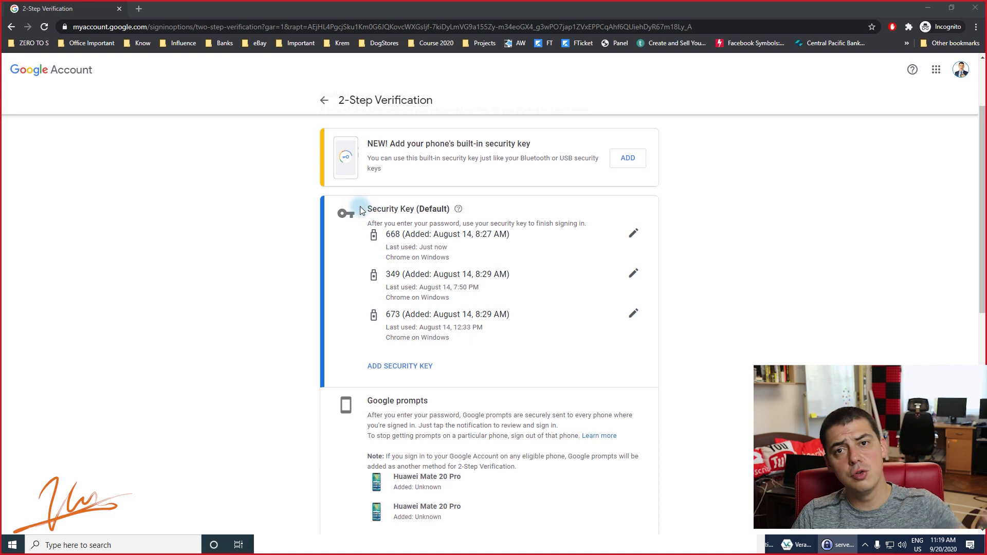
drag(405, 274, 429, 272)
right_click(437, 307)
double_click(441, 273)
click(441, 274)
triple_click(440, 314)
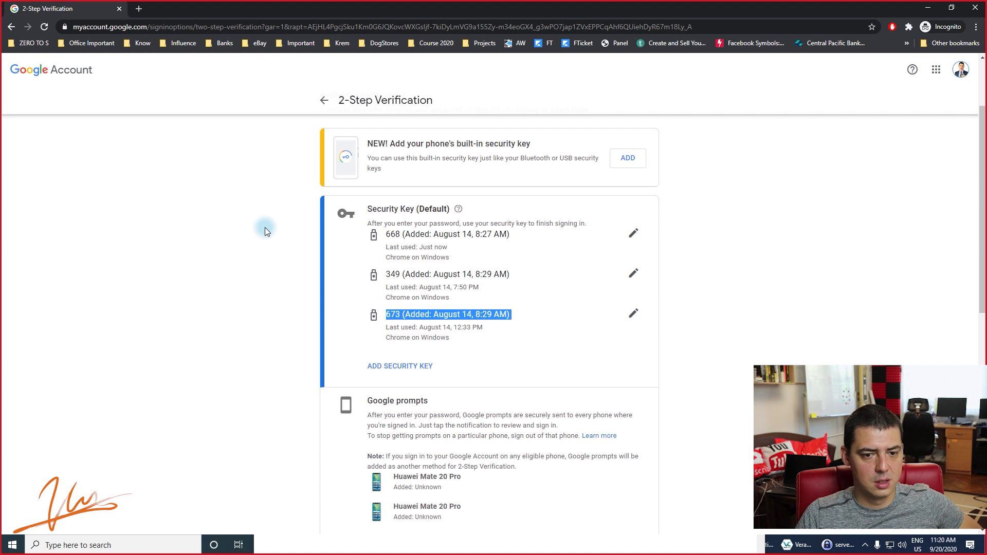
Highlight the 668 security key's added date and its 'Last used: Just now' line.
scroll(264, 227, down, 5)
scroll(265, 227, up, 4)
scroll(263, 226, down, 5)
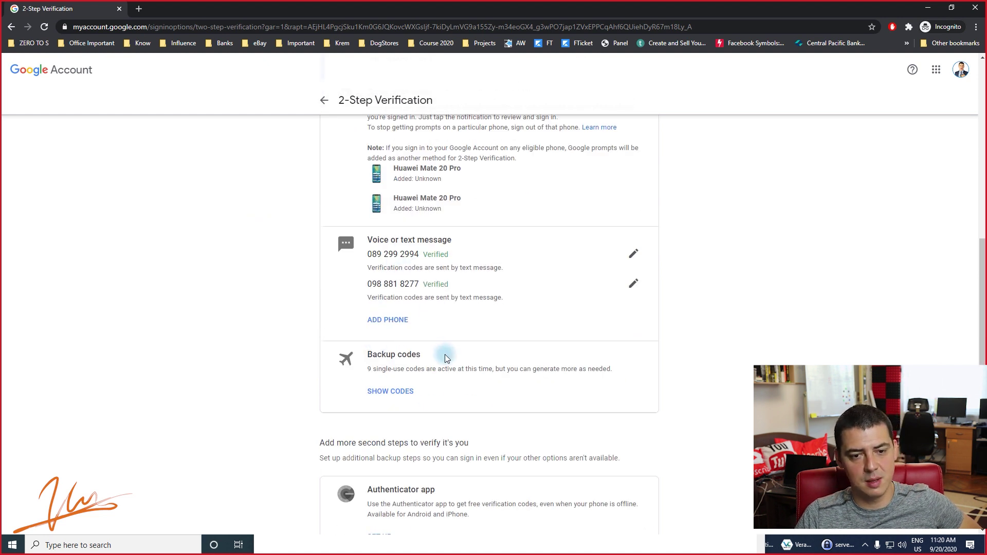
scroll(452, 363, up, 8)
click(490, 350)
double_click(466, 335)
click(466, 335)
click(520, 337)
scroll(511, 340, down, 5)
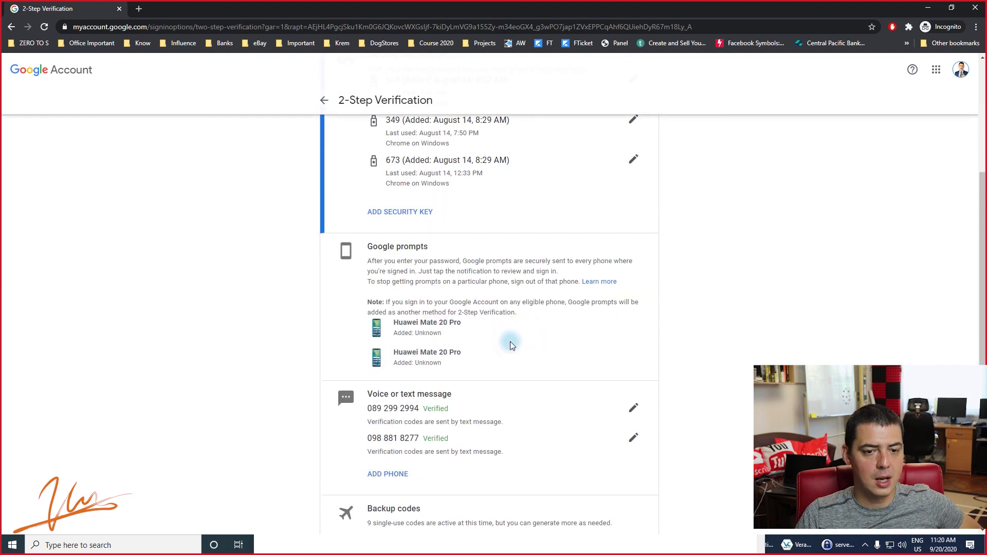
scroll(510, 344, up, 3)
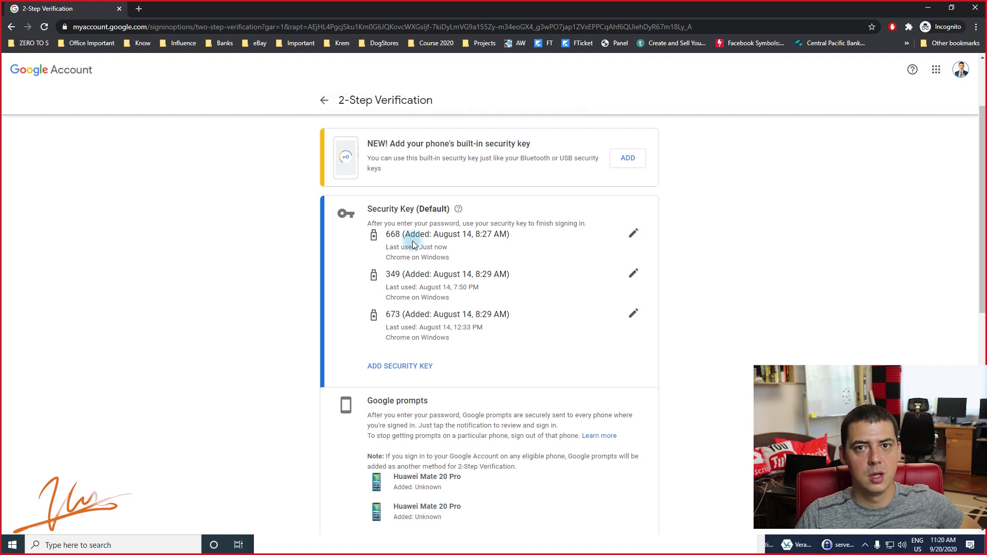
triple_click(413, 246)
triple_click(414, 234)
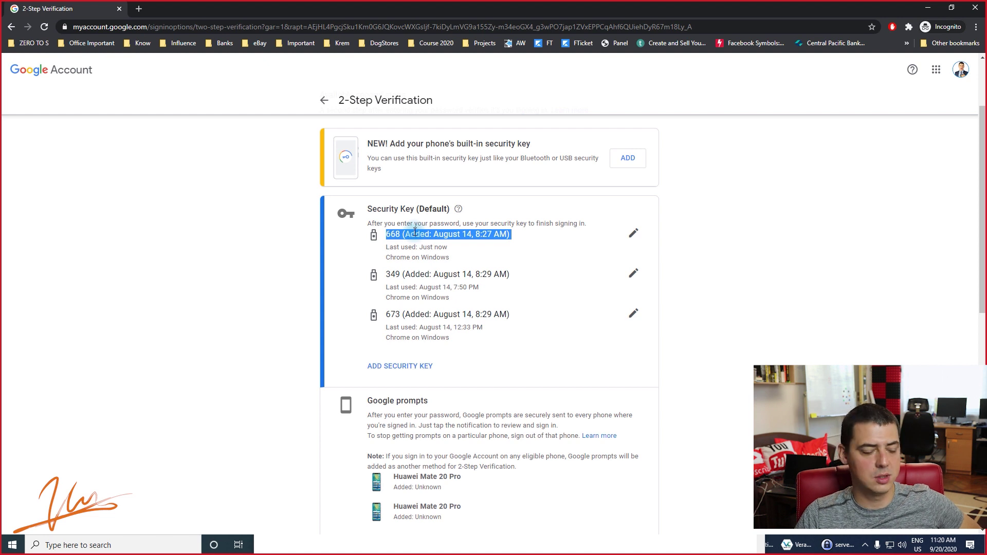
Highlight the Devices you trust explanation, then return to the password sign-in page.
scroll(415, 232, down, 5)
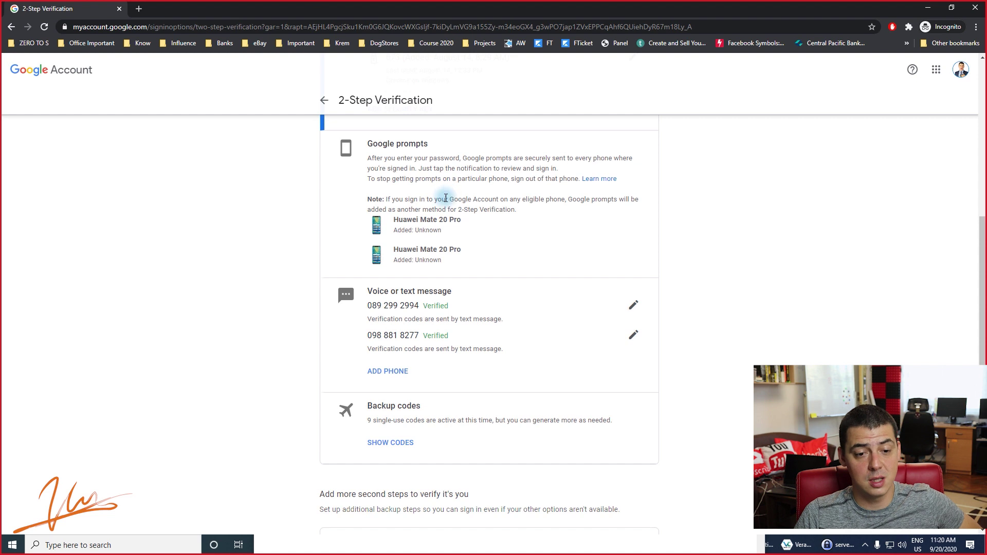
scroll(434, 228, up, 1)
scroll(435, 228, up, 7)
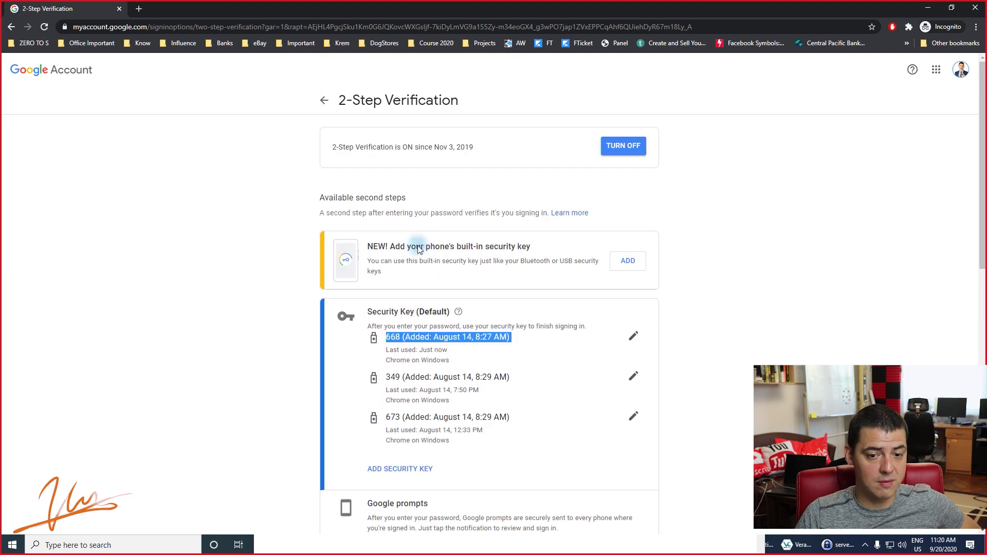
scroll(414, 241, down, 11)
scroll(405, 249, down, 1)
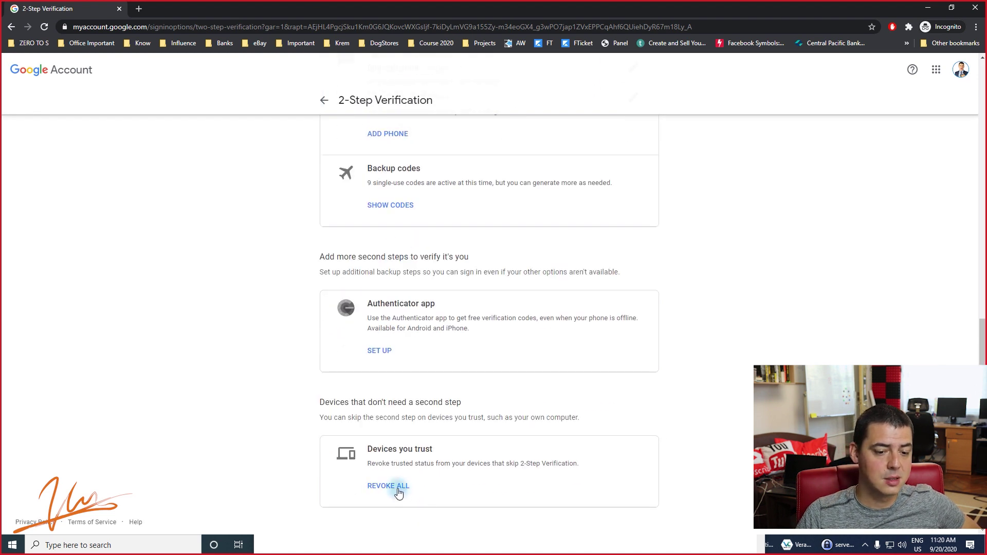
click(360, 488)
click(419, 484)
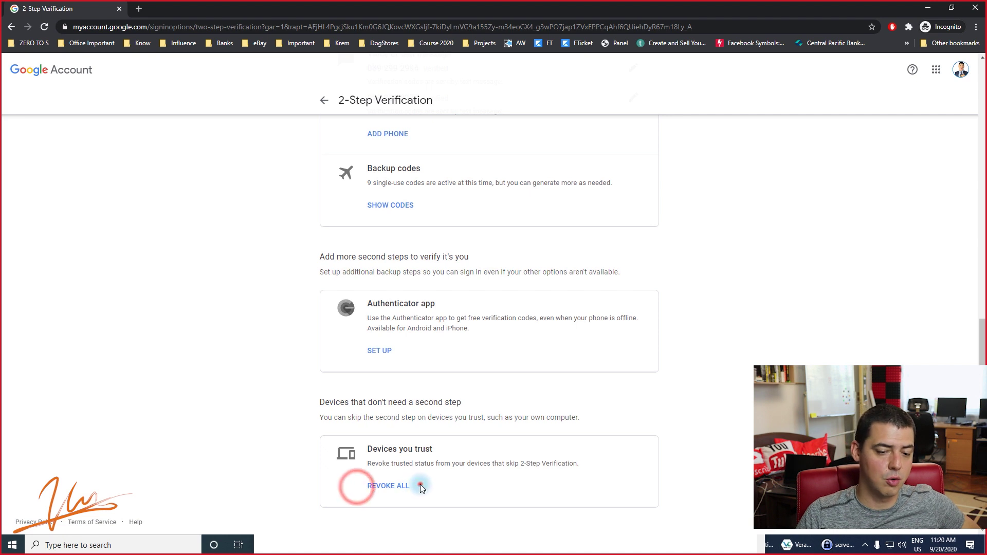
drag(373, 457, 446, 479)
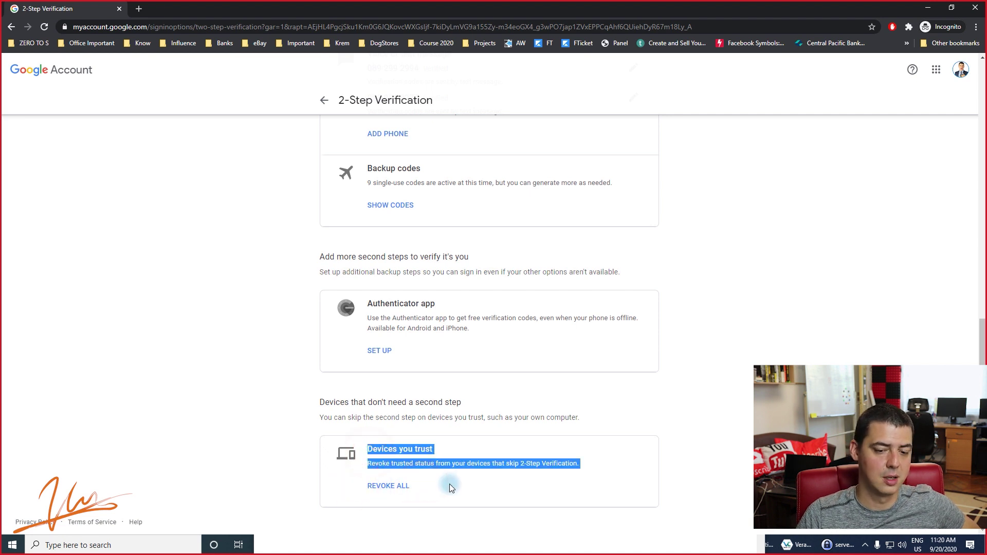
scroll(449, 483, up, 10)
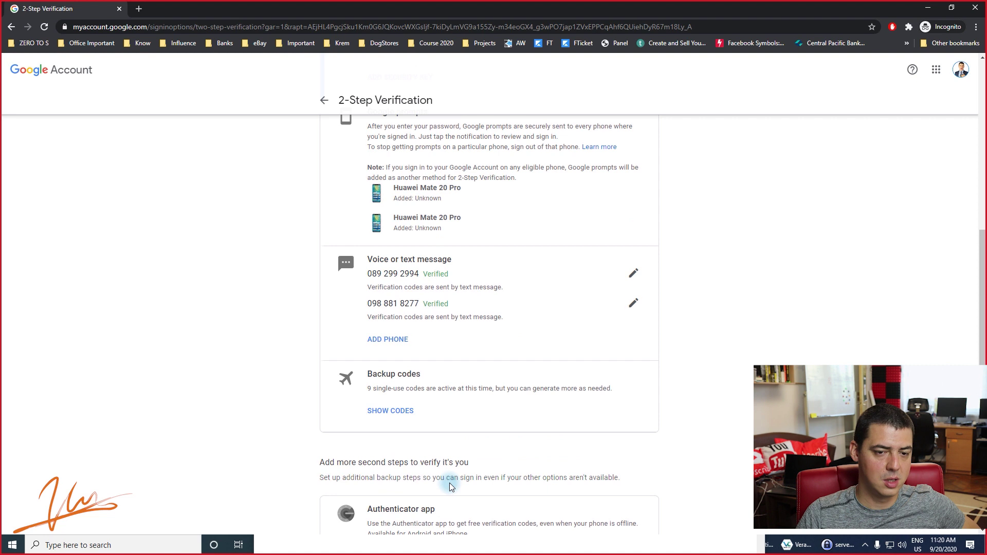
click(11, 25)
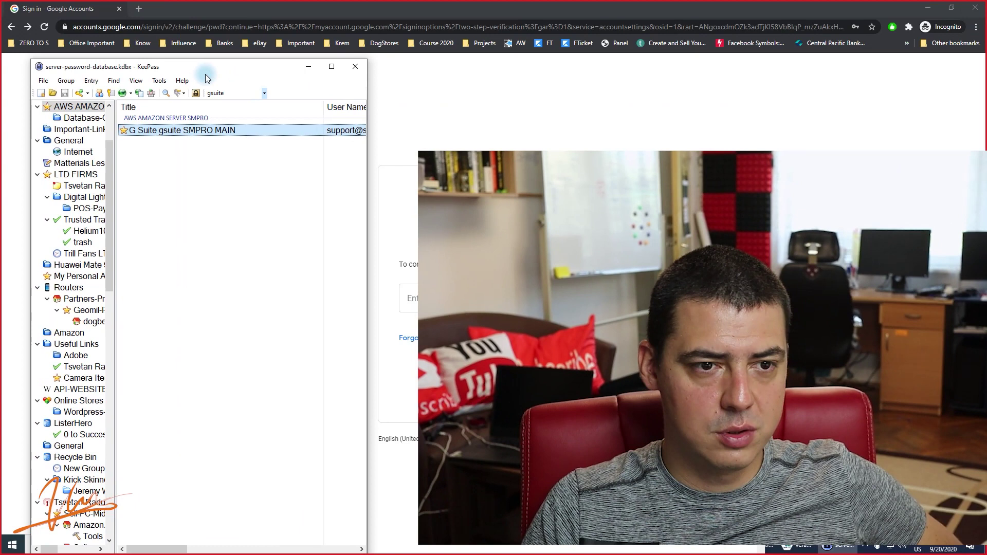
Maximize KeePass to show the G Suite SMPRO MAIN entry full screen.
double_click(205, 74)
scroll(155, 149, up, 3)
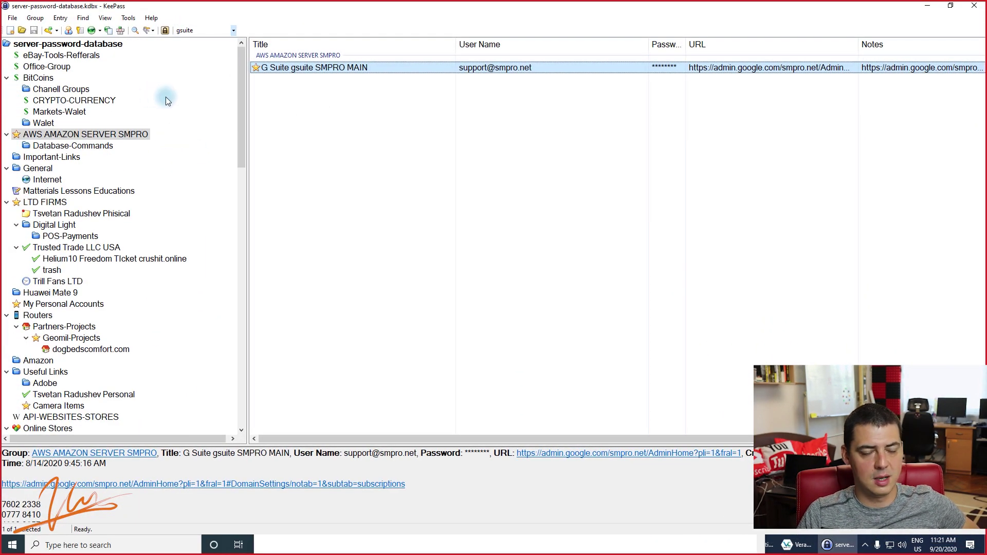
right_click(406, 88)
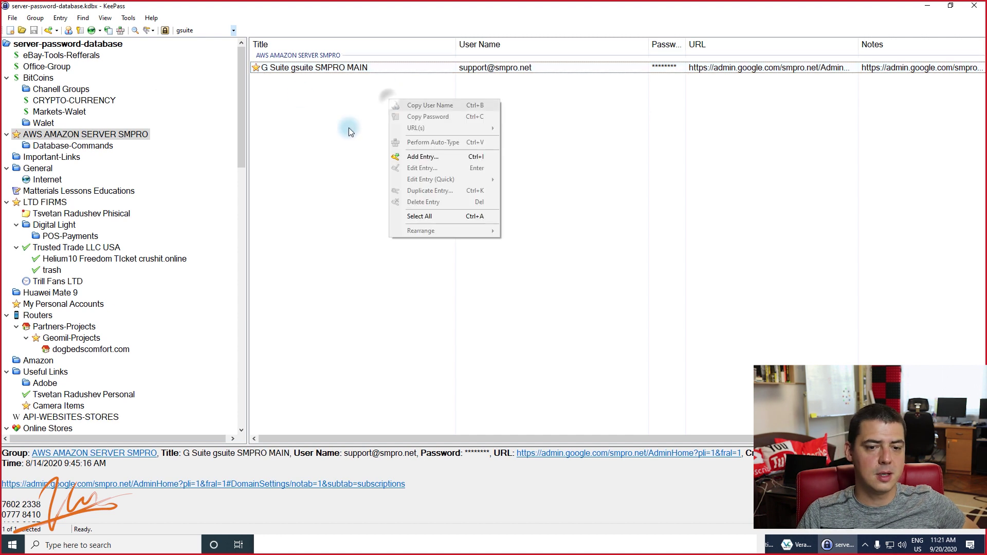
click(416, 152)
click(599, 246)
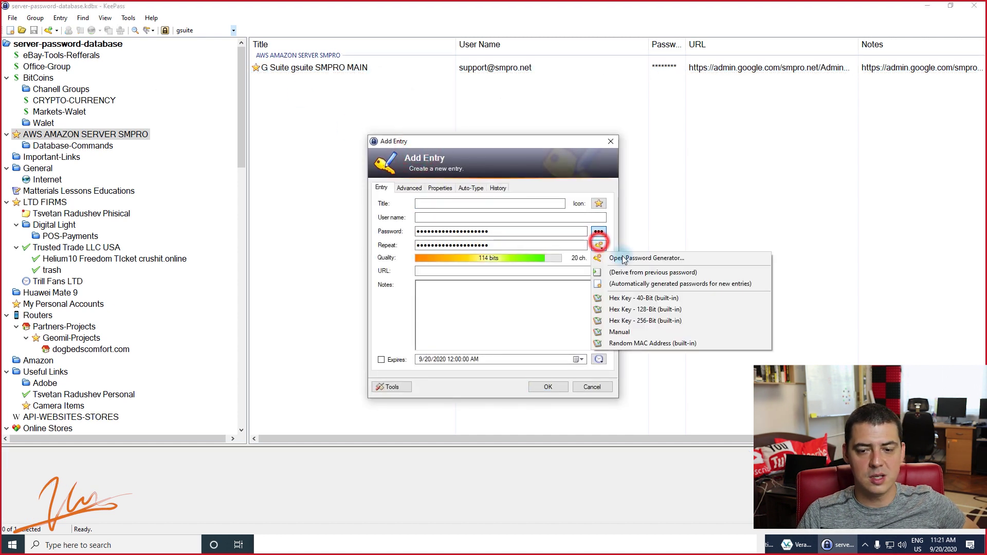
click(626, 329)
click(599, 232)
click(478, 232)
double_click(505, 234)
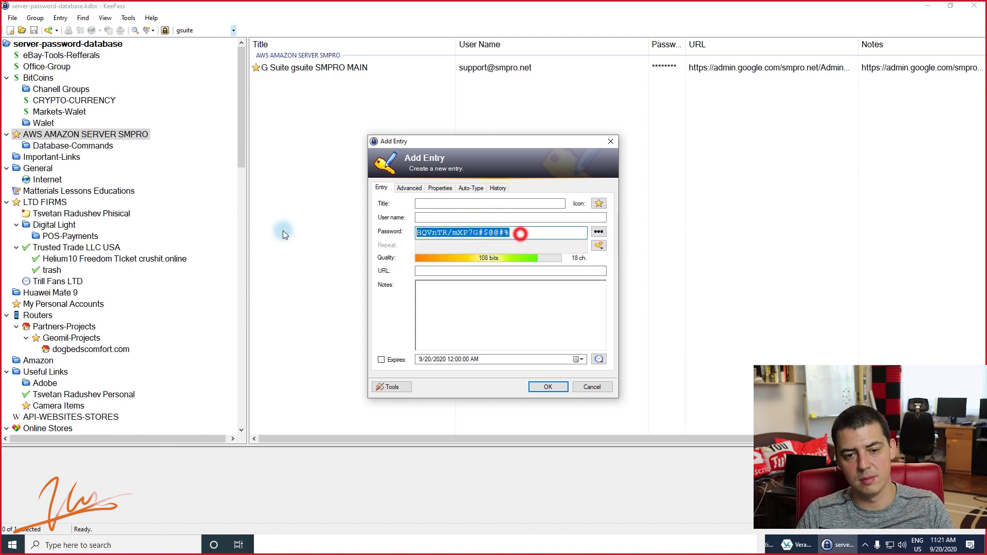
click(489, 231)
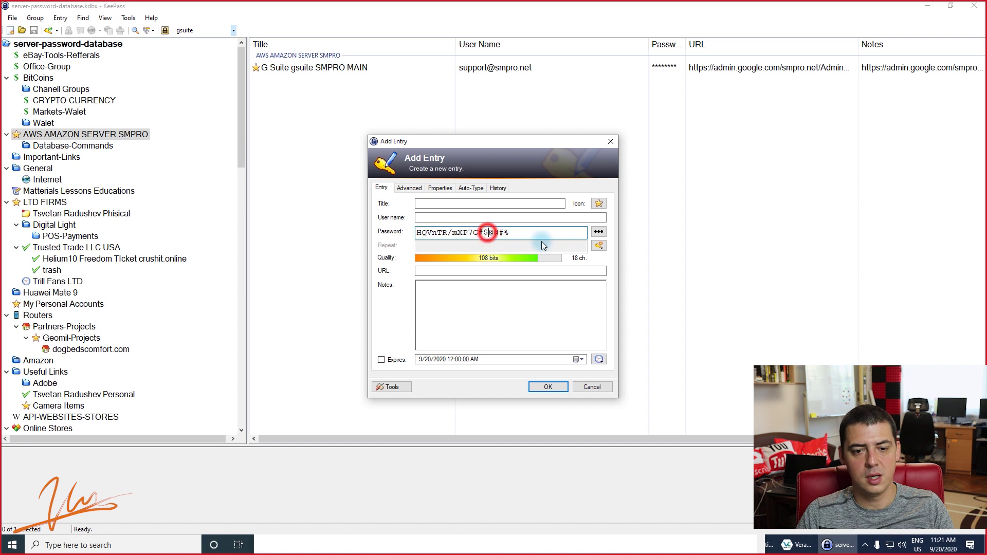
double_click(543, 234)
click(437, 271)
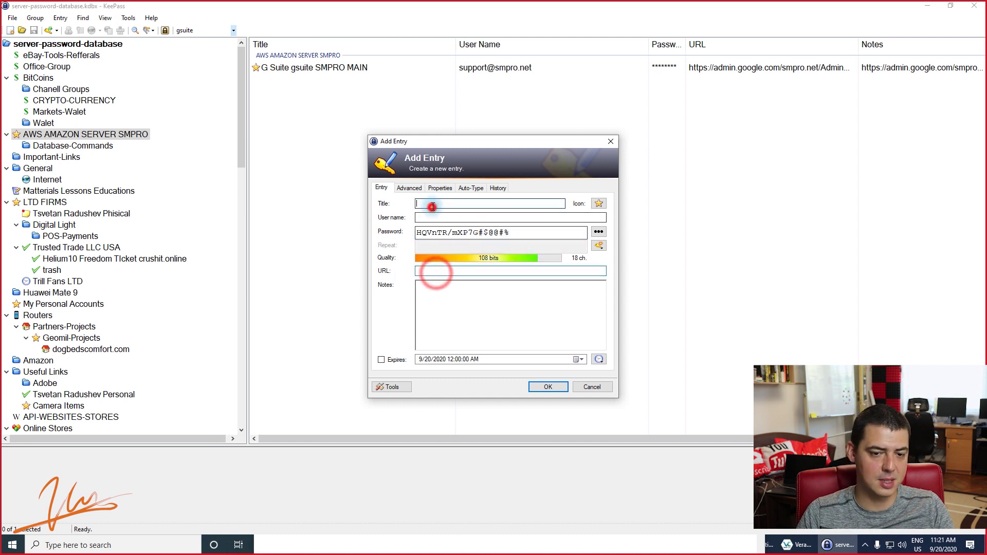
click(592, 387)
click(212, 30)
text(gsuit)
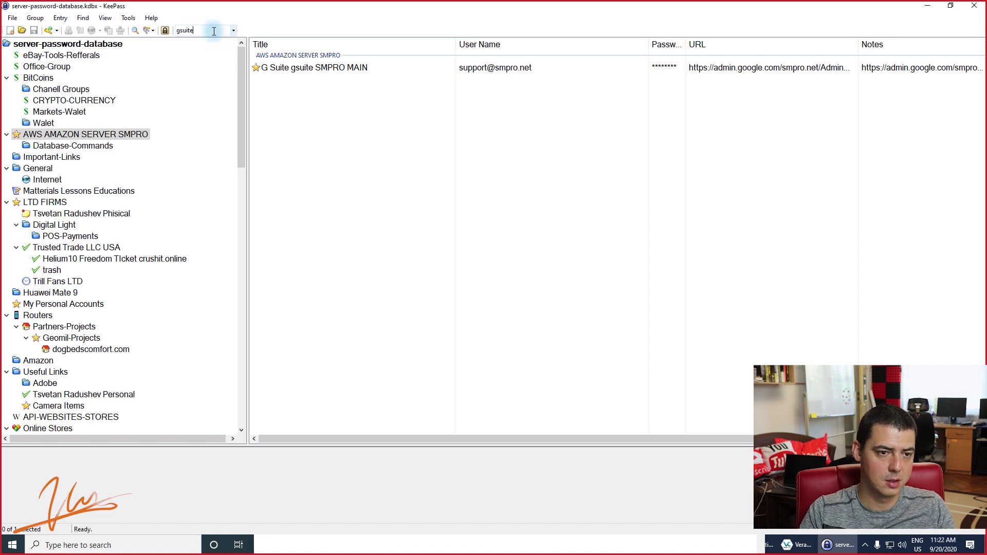
key(Return)
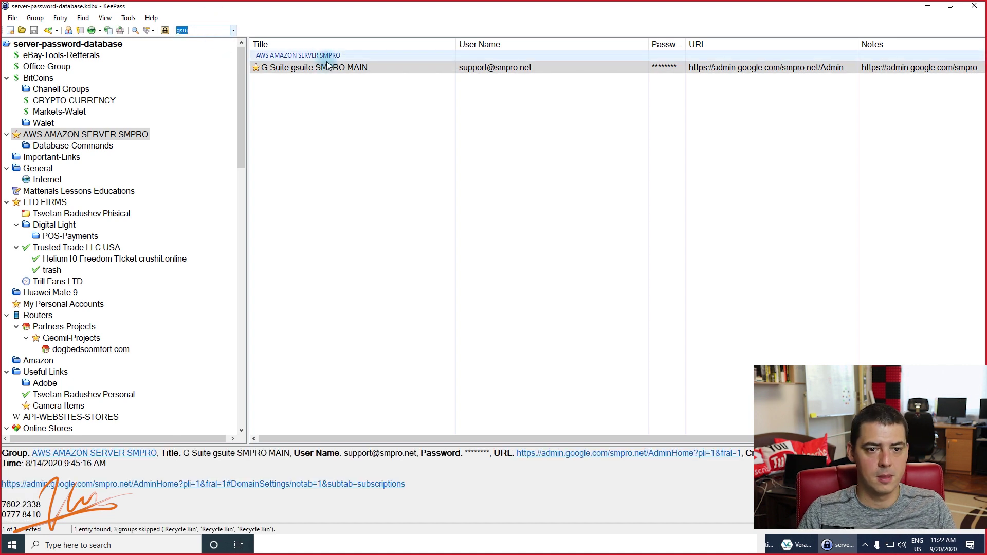
double_click(327, 67)
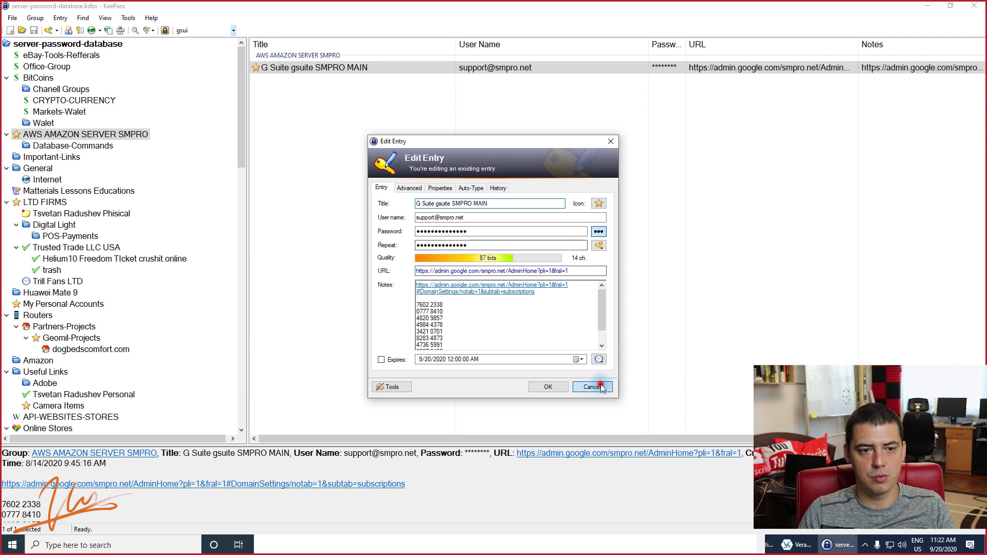
click(598, 385)
click(349, 69)
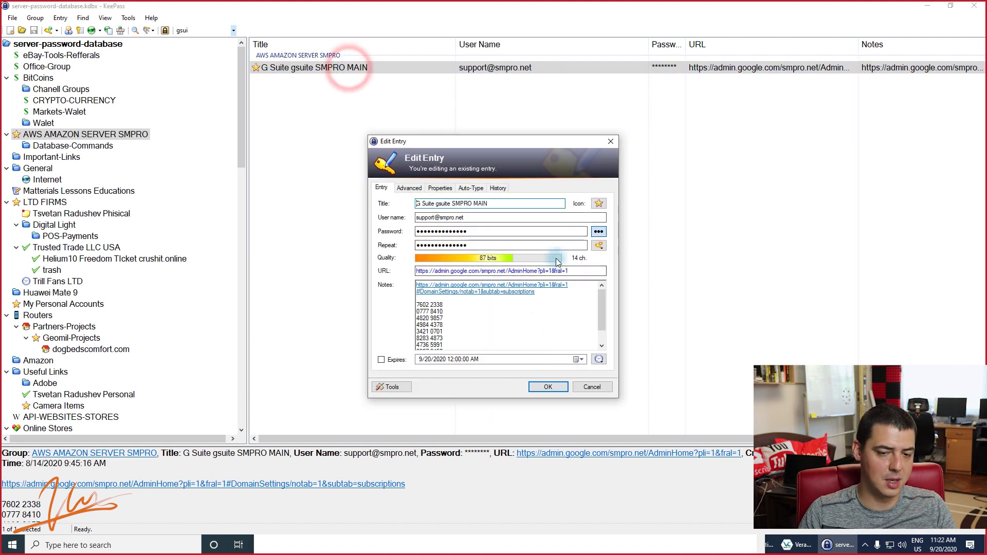
click(598, 231)
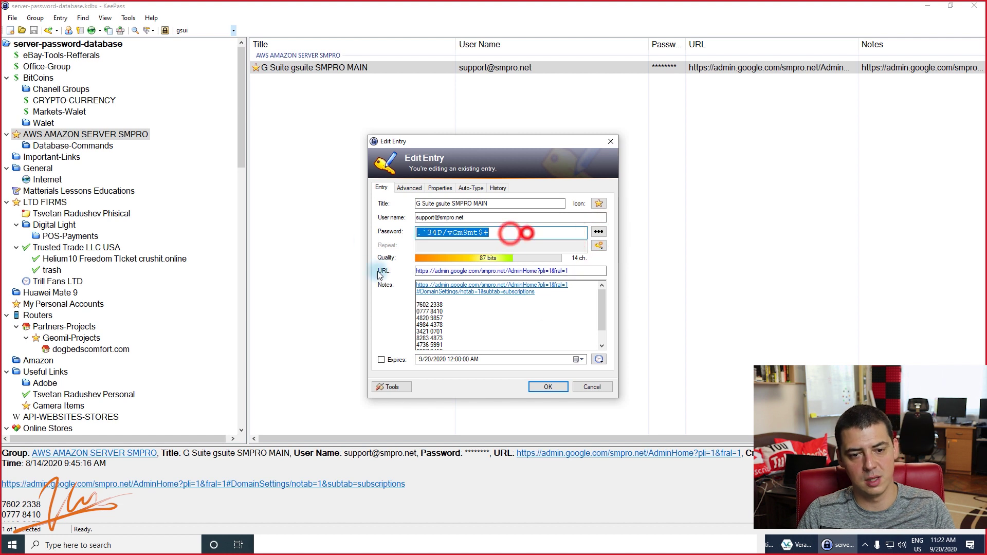
click(485, 339)
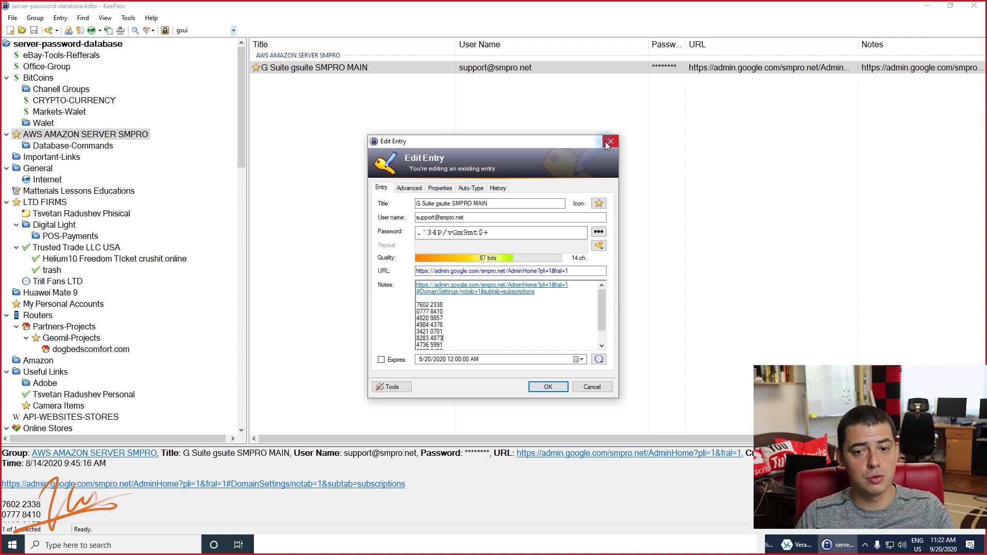
click(609, 142)
Reopen the most recent database from File, then close it with File > Close.
click(13, 18)
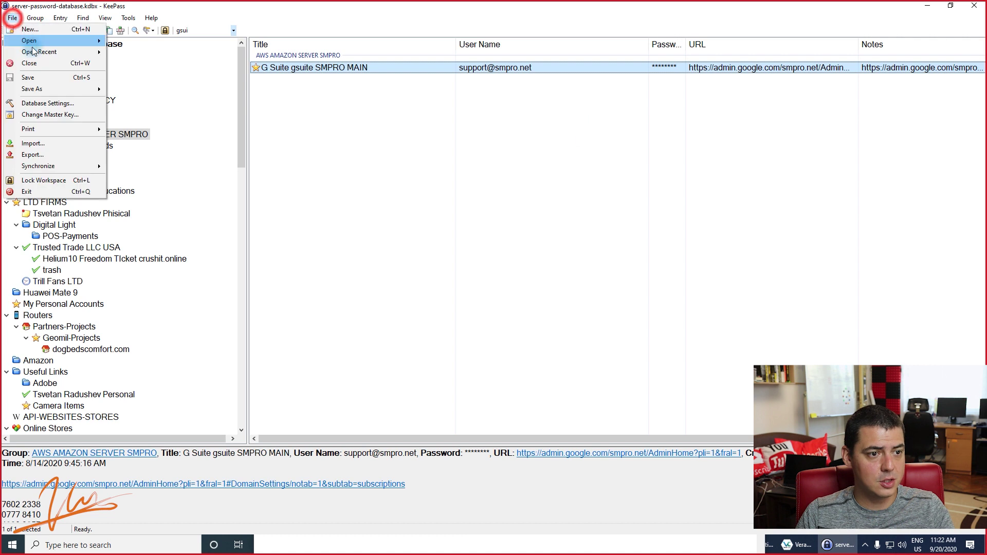
mouse_move(32, 50)
click(180, 51)
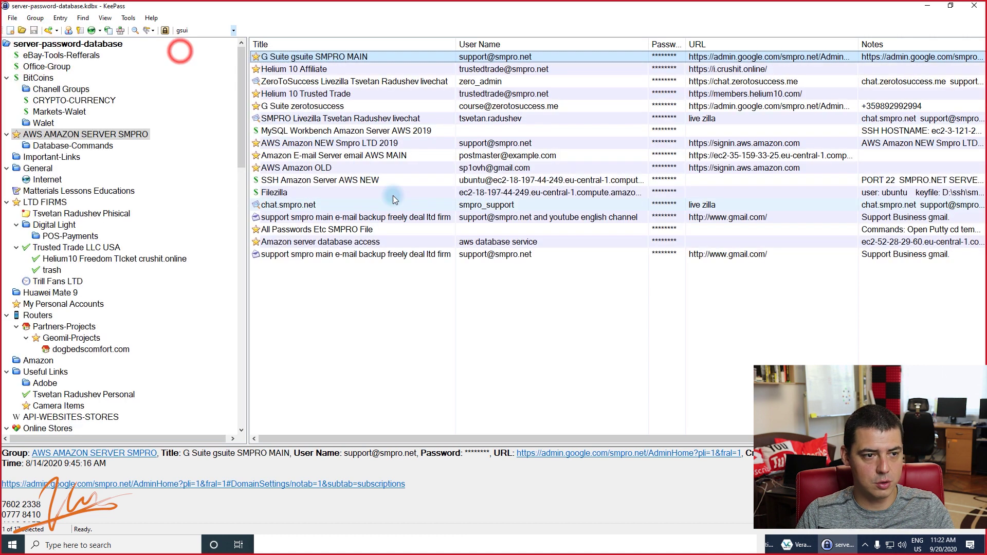
click(13, 18)
click(29, 62)
Reopen server-password-database.kdbx from Open Recent and cancel the Enter Master Key prompt.
click(13, 18)
mouse_move(32, 52)
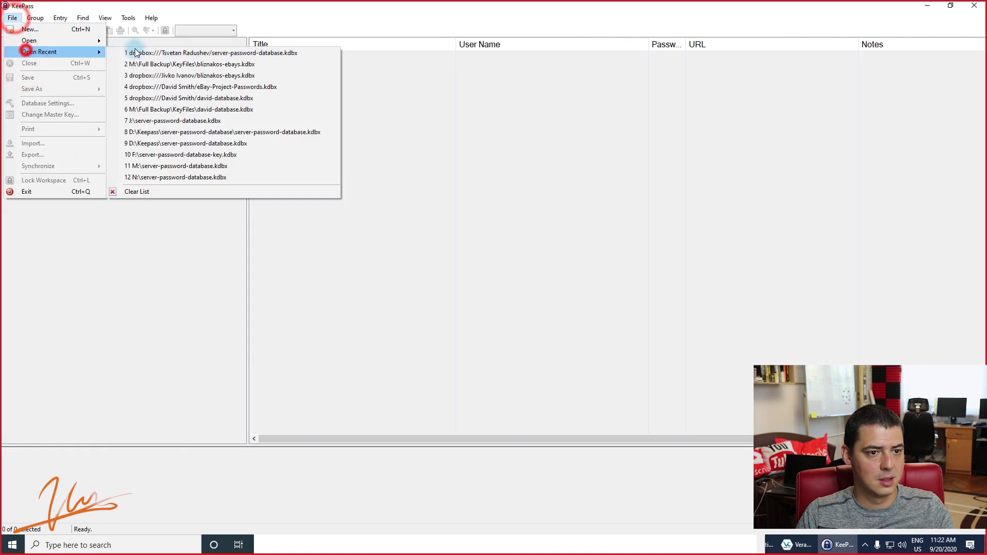
click(136, 52)
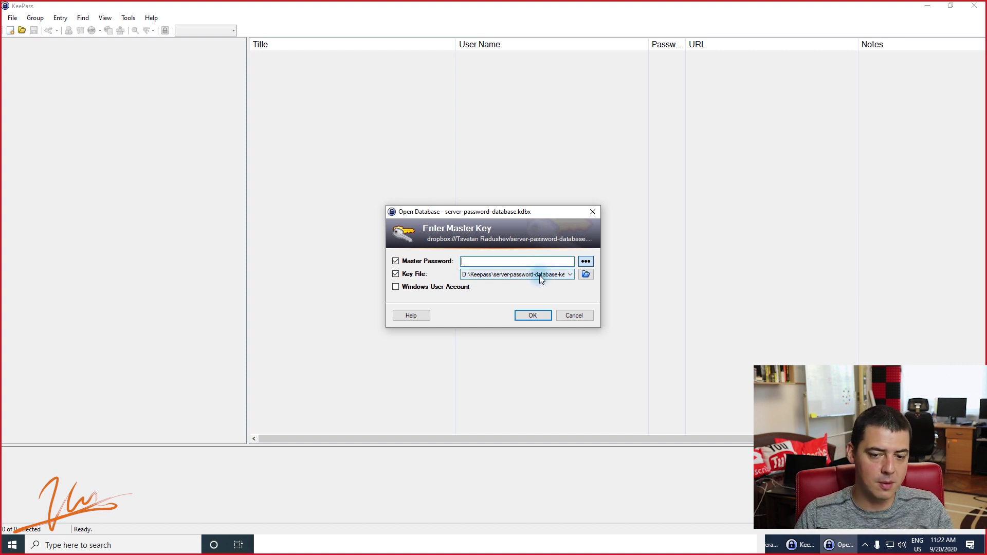
click(470, 264)
click(497, 265)
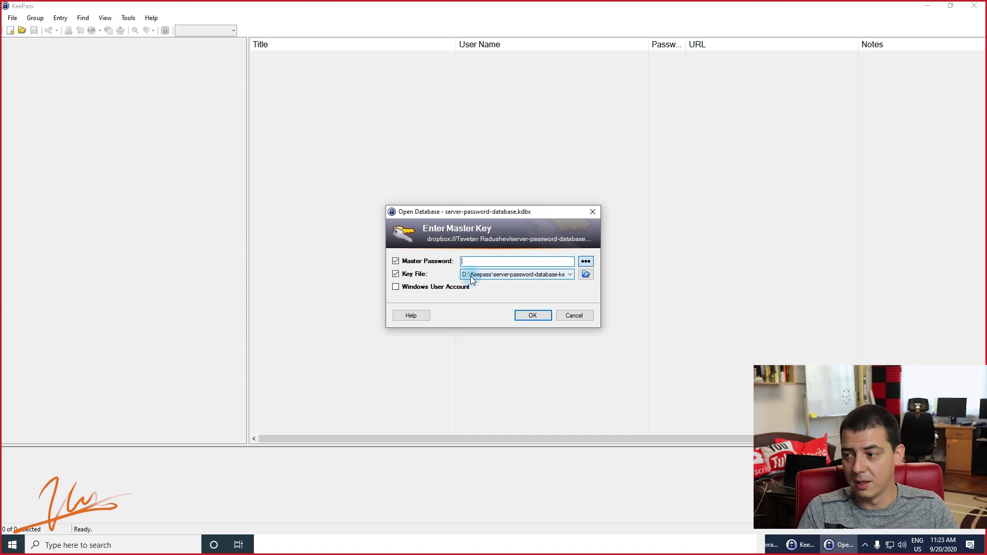
click(570, 314)
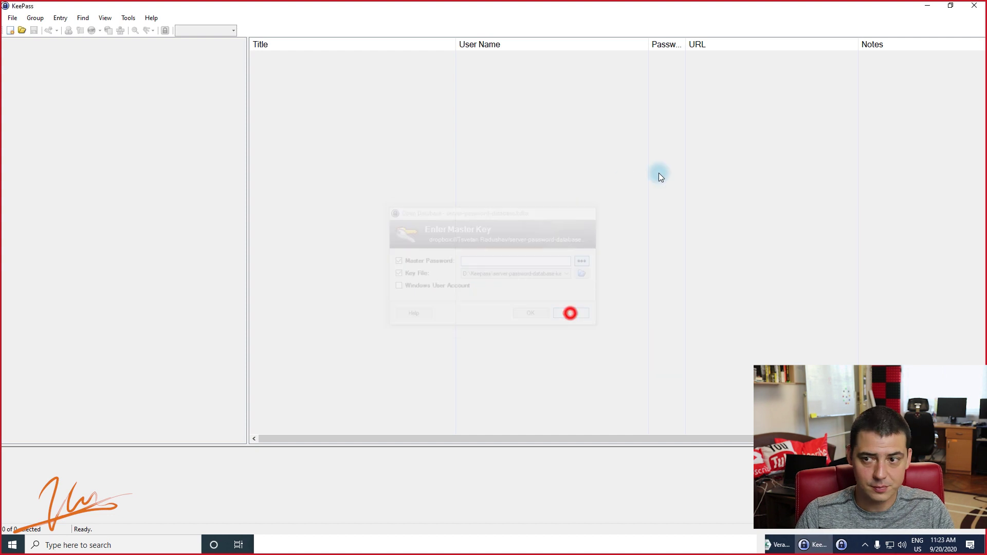
Minimize KeePass, close the incognito window, and return to the 'veracrypt' search results tab.
click(949, 6)
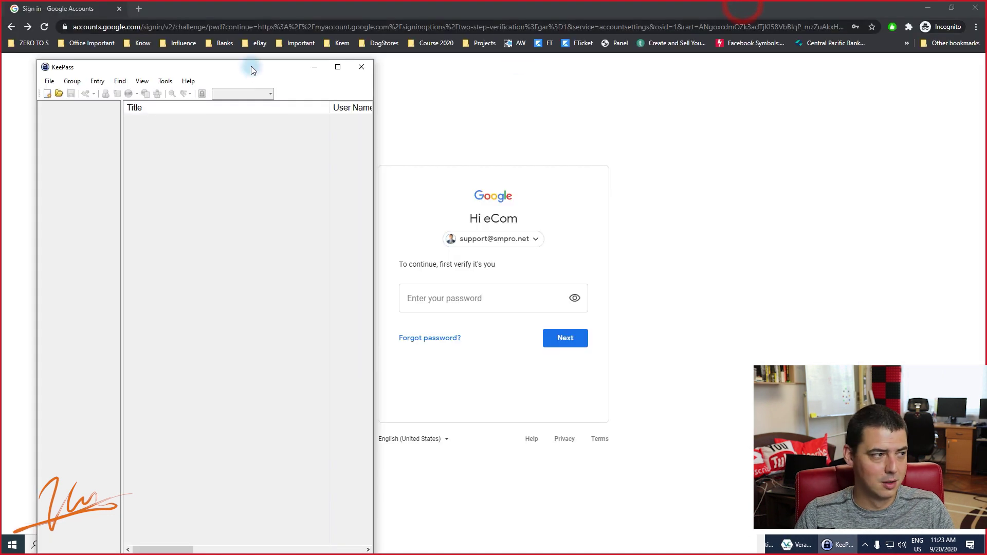
click(250, 66)
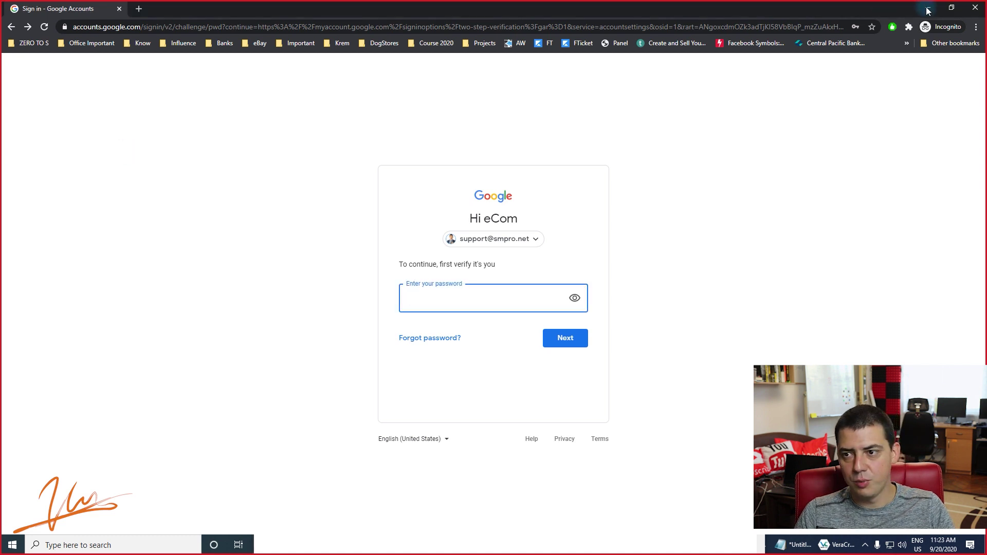
click(975, 7)
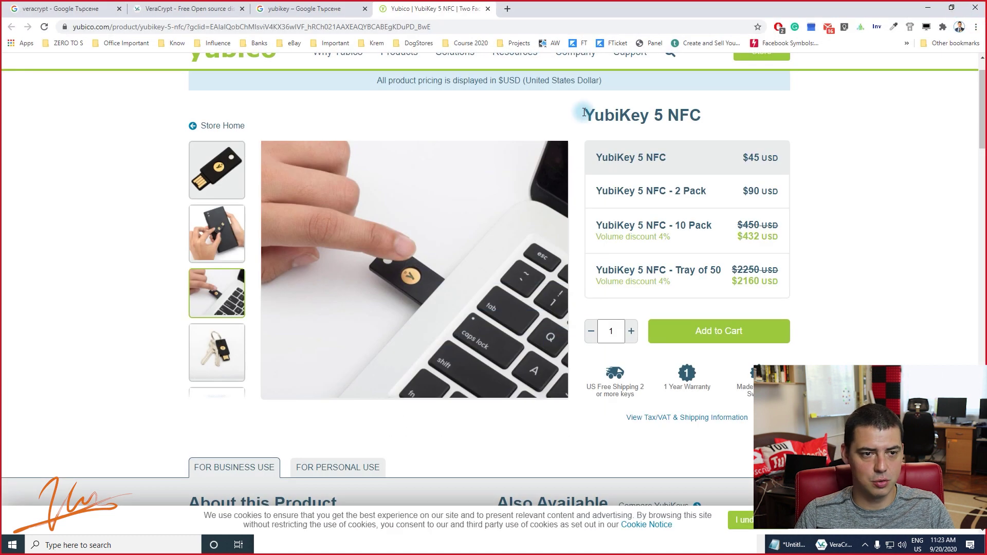
click(53, 8)
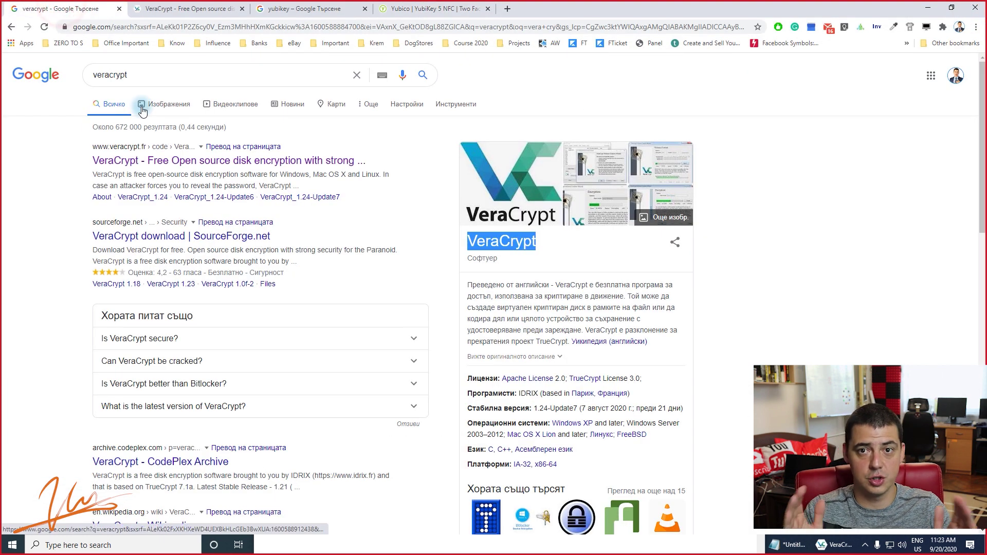